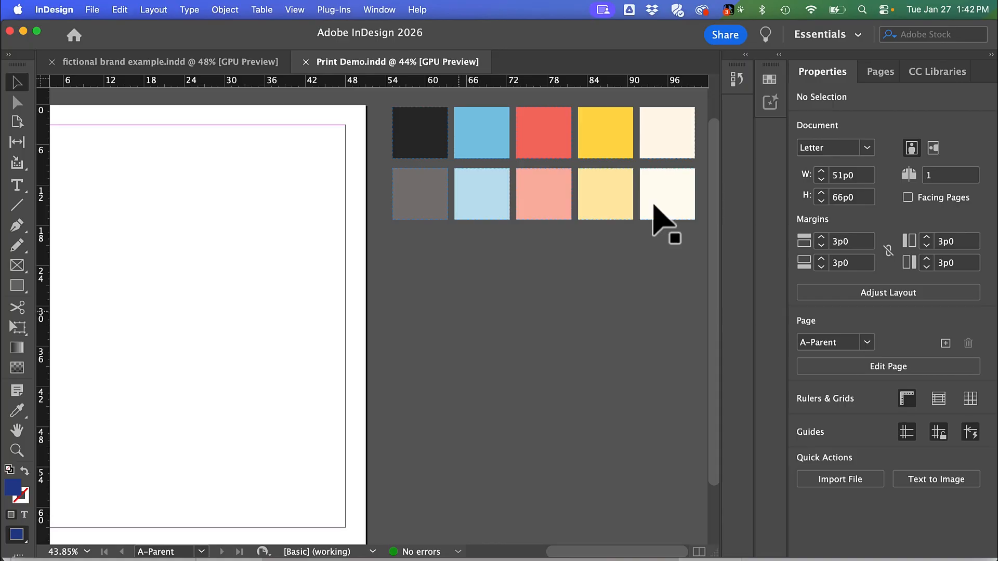
Open the A-Parent page of the Print Demo document for editing.
left_click(880, 72)
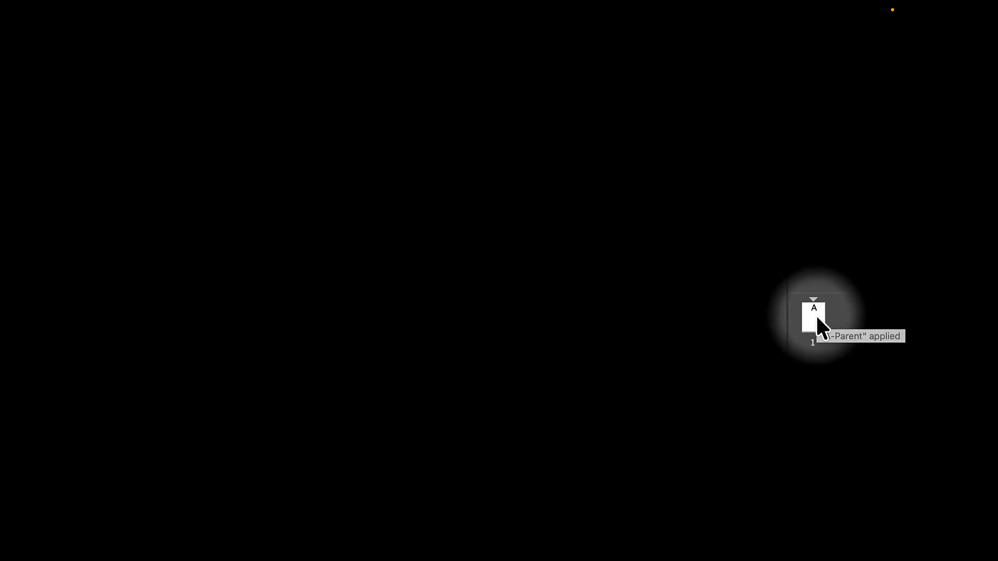
left_click(815, 319)
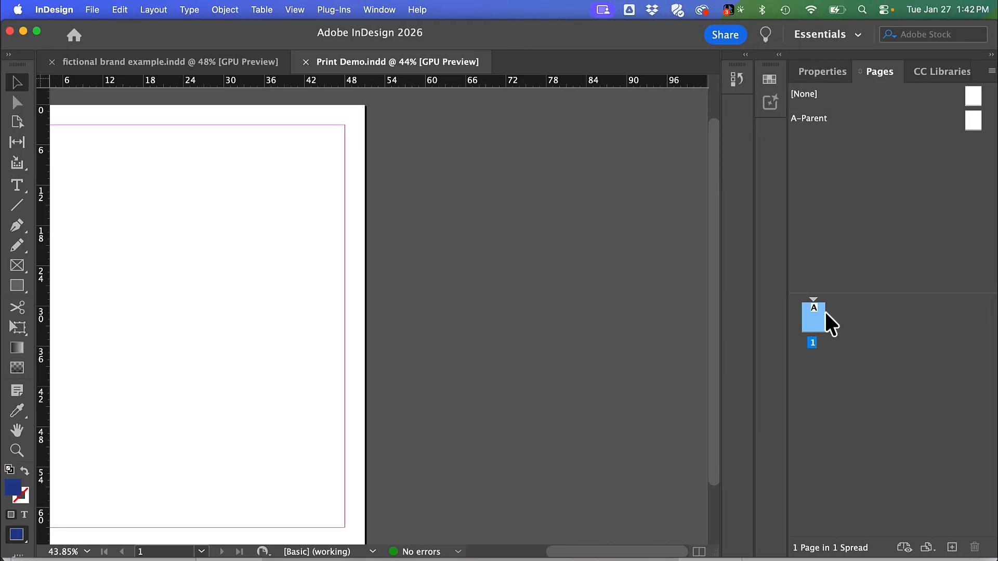
double_click(816, 119)
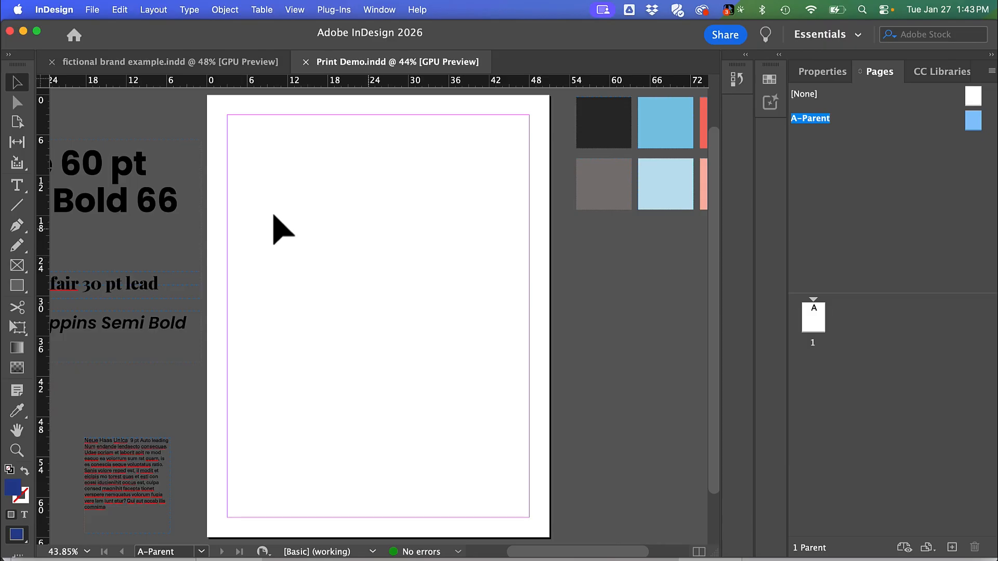
Draw a small text frame below the bottom margin, ending at the right margin, and enter "Brightside Collective".
left_click(17, 185)
left_click_drag(463, 518, 528, 534)
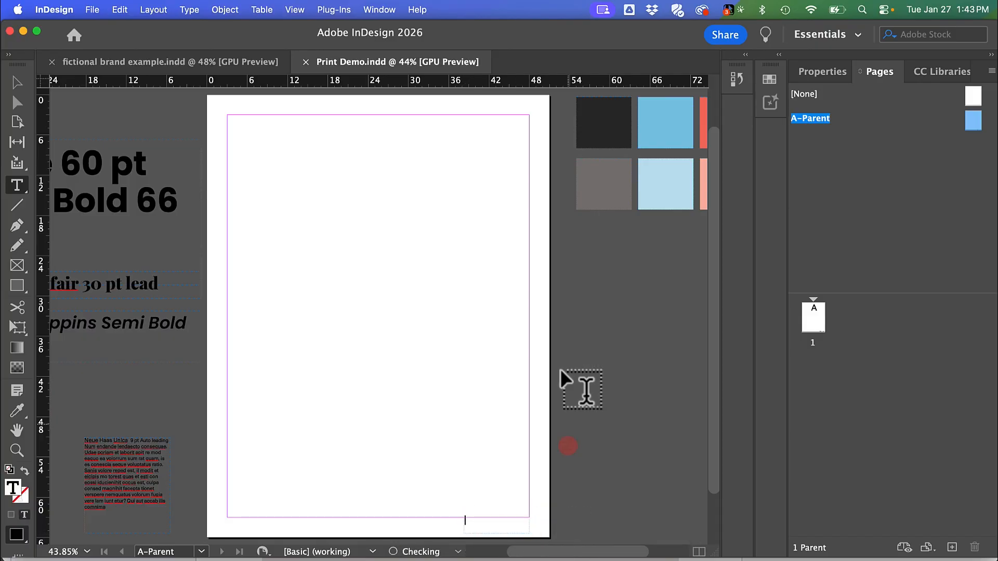
type("Brightsi")
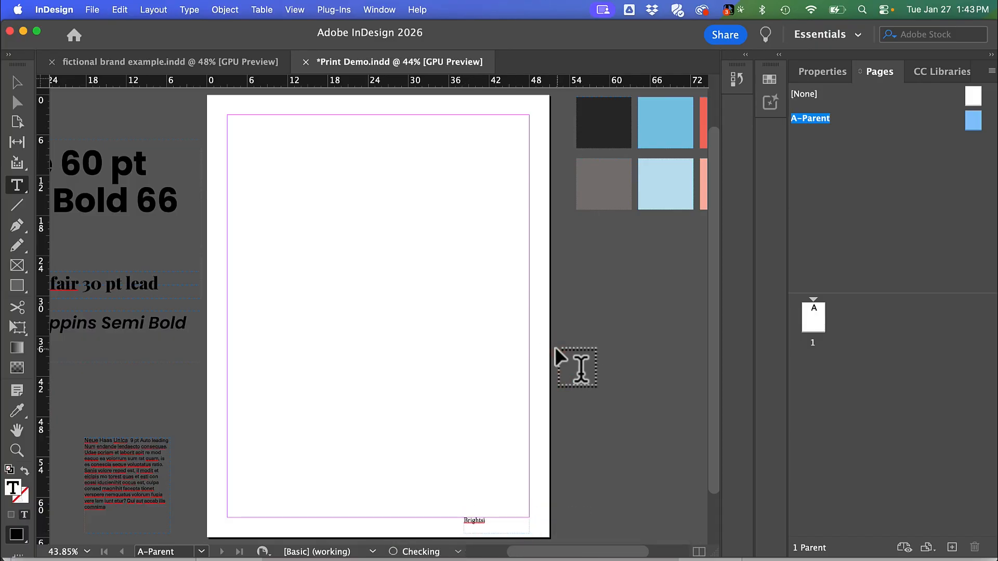
type("de Collective")
Apply the Body Copy paragraph style to all of the "Brightside Collective" footer text.
key("super+a")
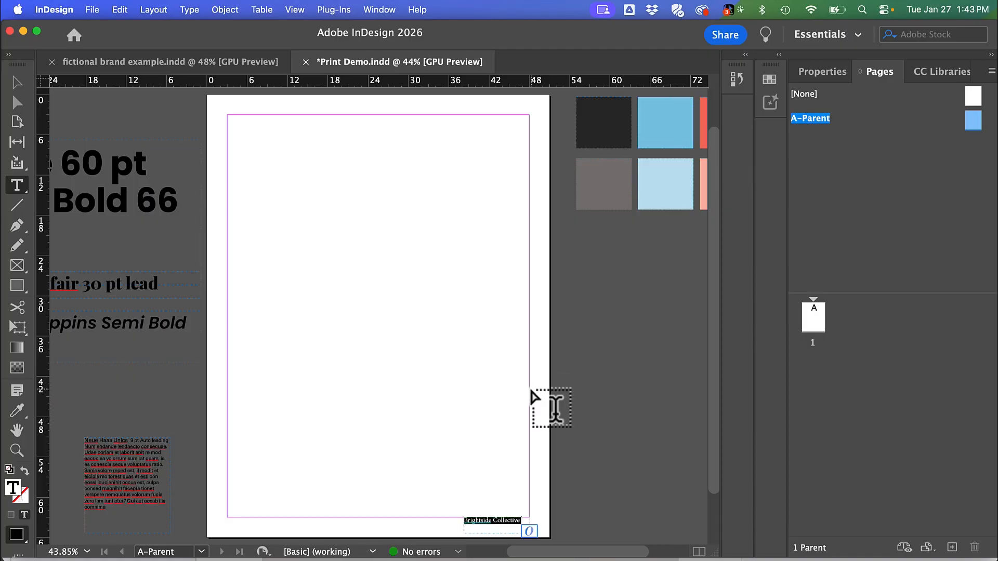
left_click(817, 77)
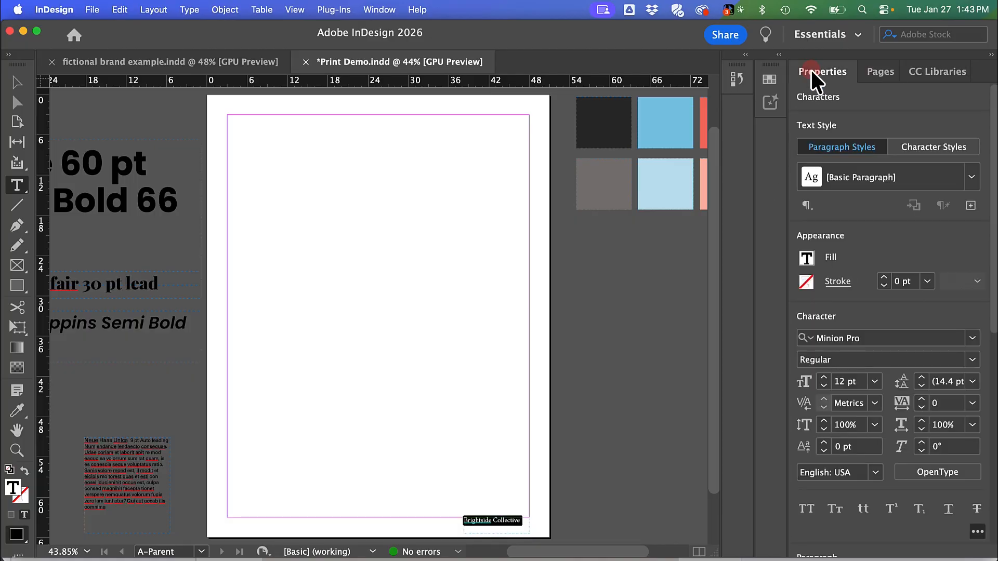
left_click(970, 178)
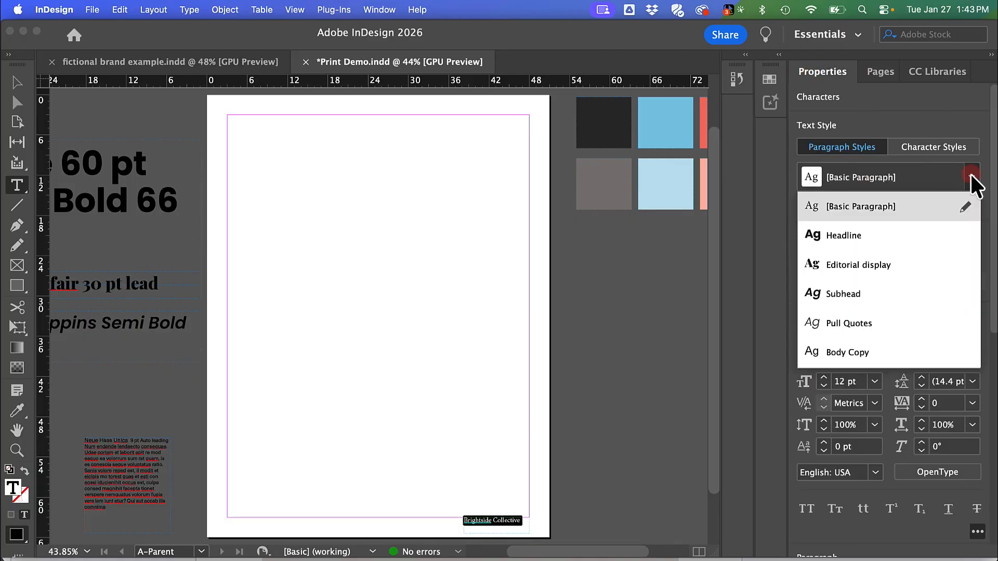
left_click(846, 323)
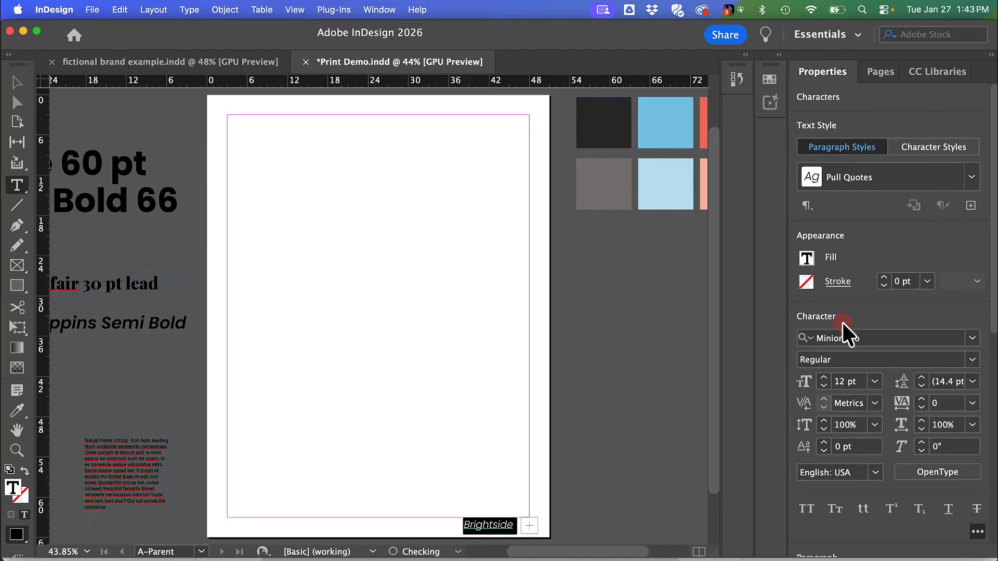
left_click(971, 177)
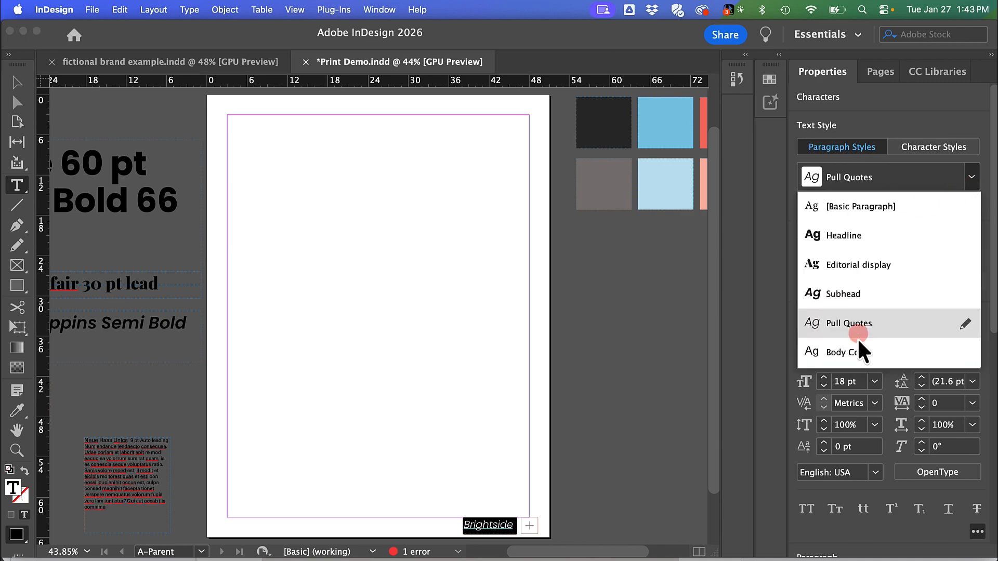
left_click(857, 347)
Insert a Current Page Number marker after "Brightside Collective" in the footer.
key("Right")
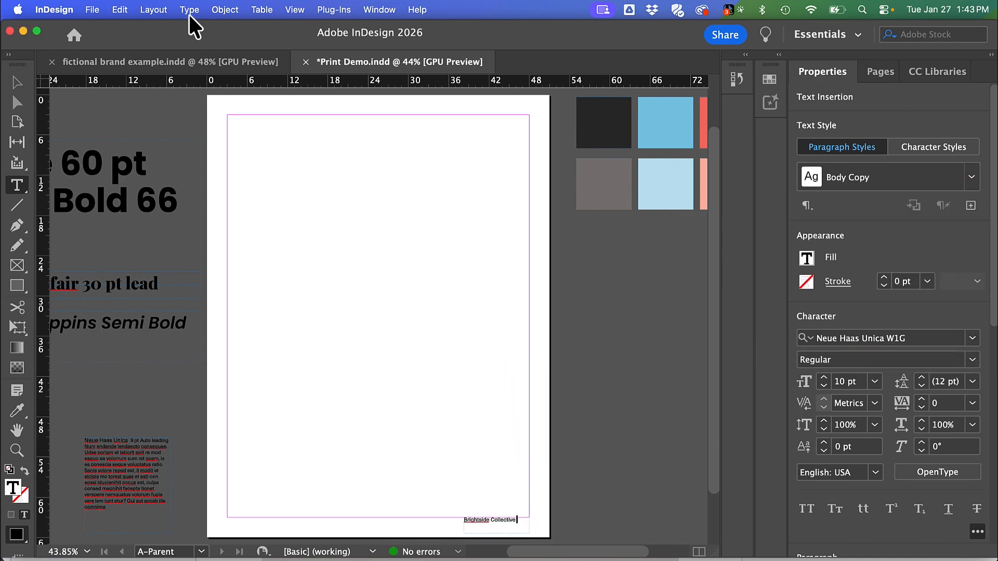
left_click(189, 10)
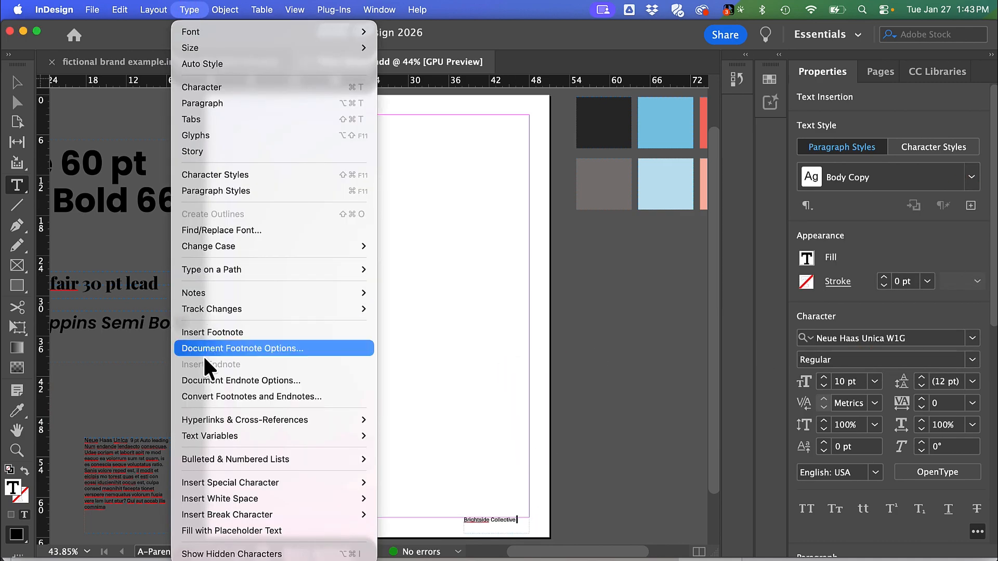
mouse_move(231, 483)
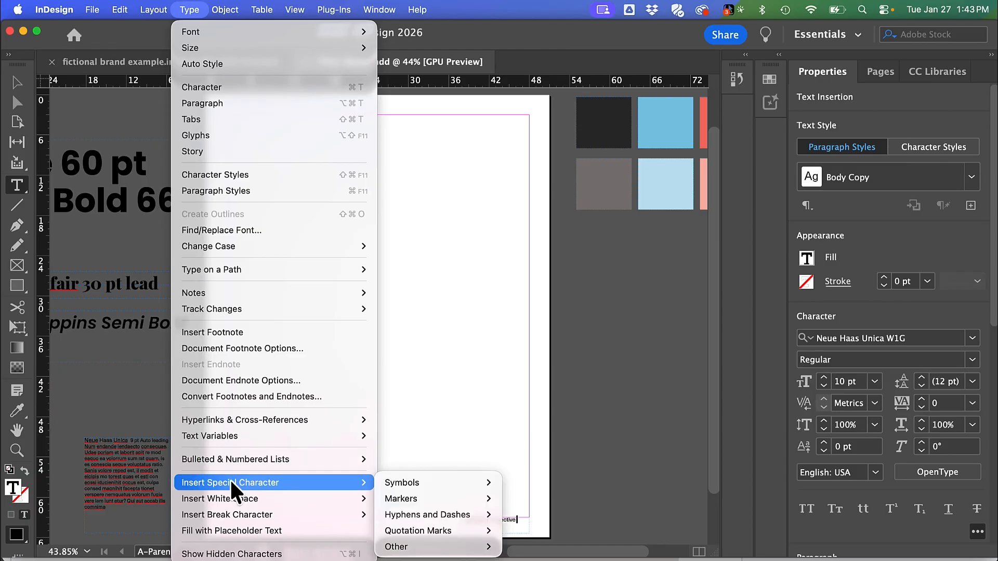
mouse_move(391, 498)
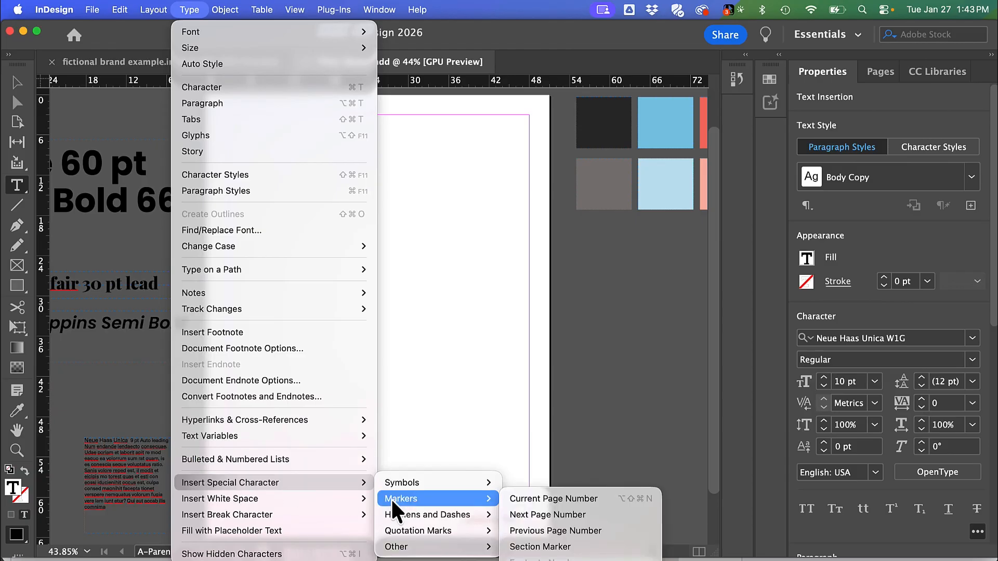
left_click(551, 495)
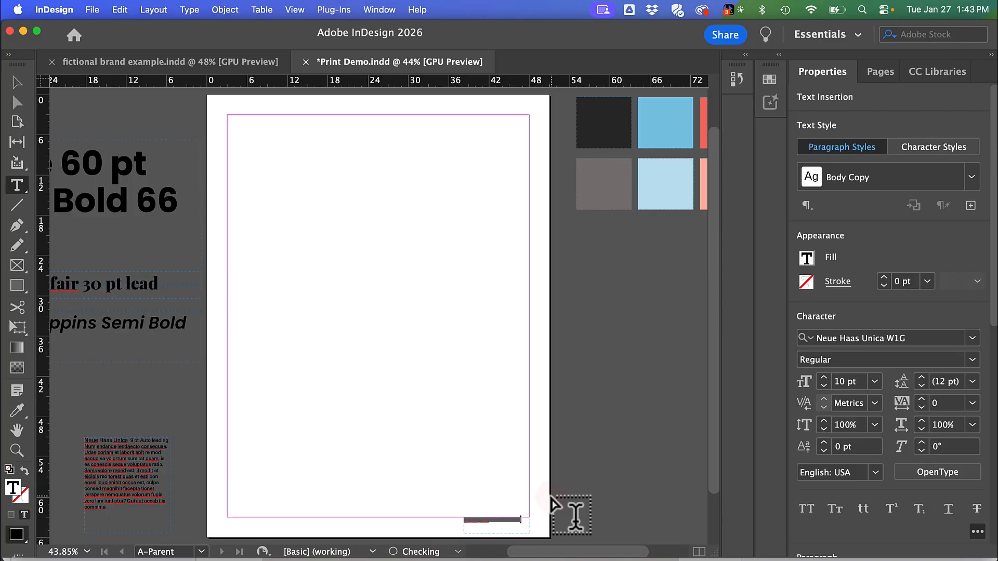
scroll(508, 507, "up", 5)
scroll(509, 509, "down", 5)
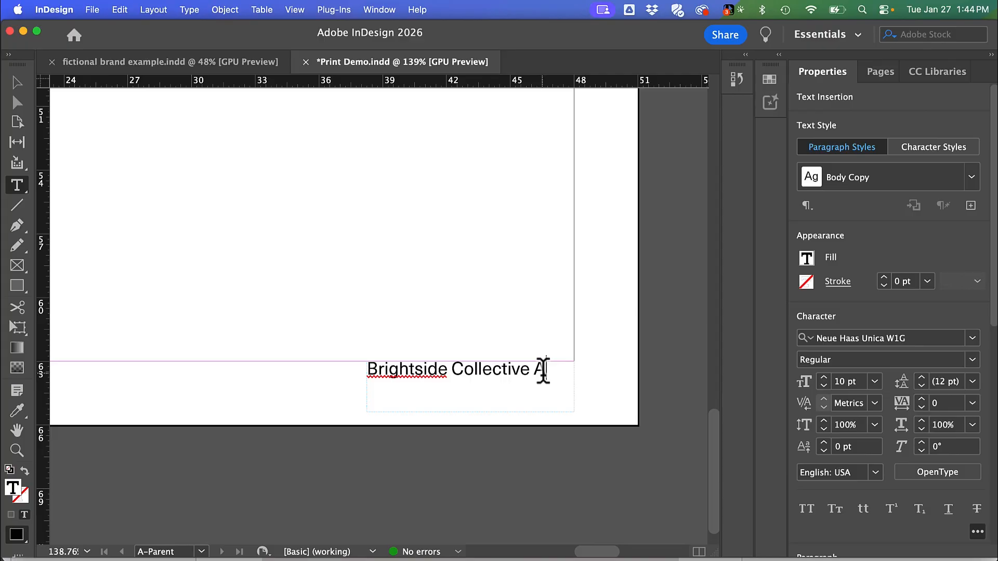
Check the footer's page number on page 1 and return to the A-Parent page.
left_click(870, 73)
double_click(813, 318)
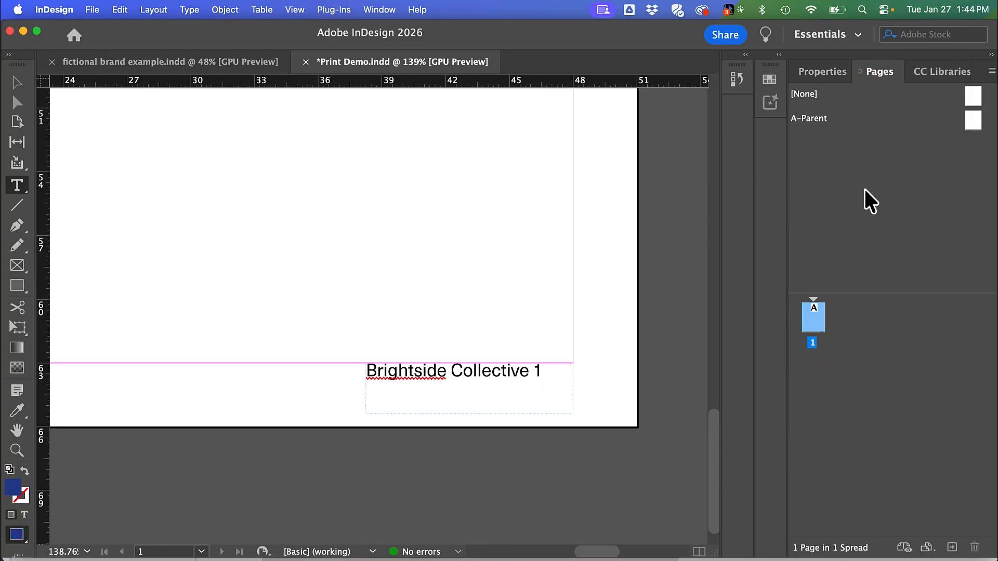
double_click(825, 119)
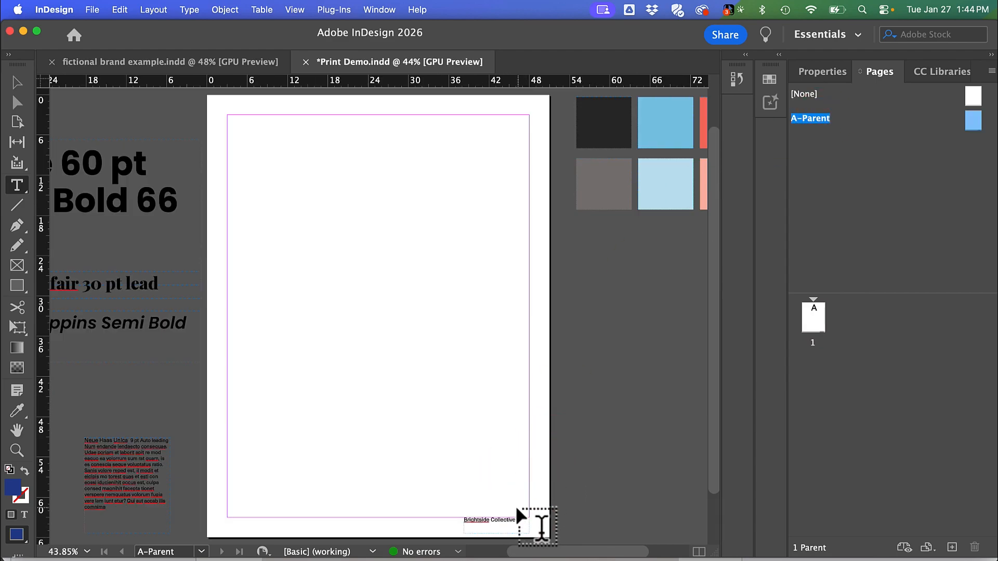
scroll(522, 525, "up", 4)
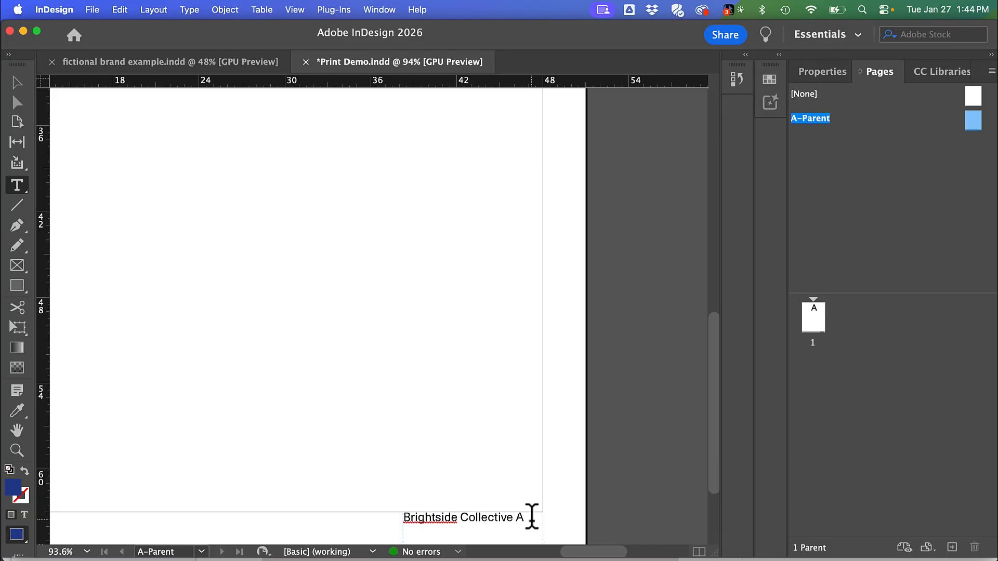
Set the number of columns on the A-Parent page to 6 in Margins and Columns.
key("v")
scroll(259, 293, "down", 4)
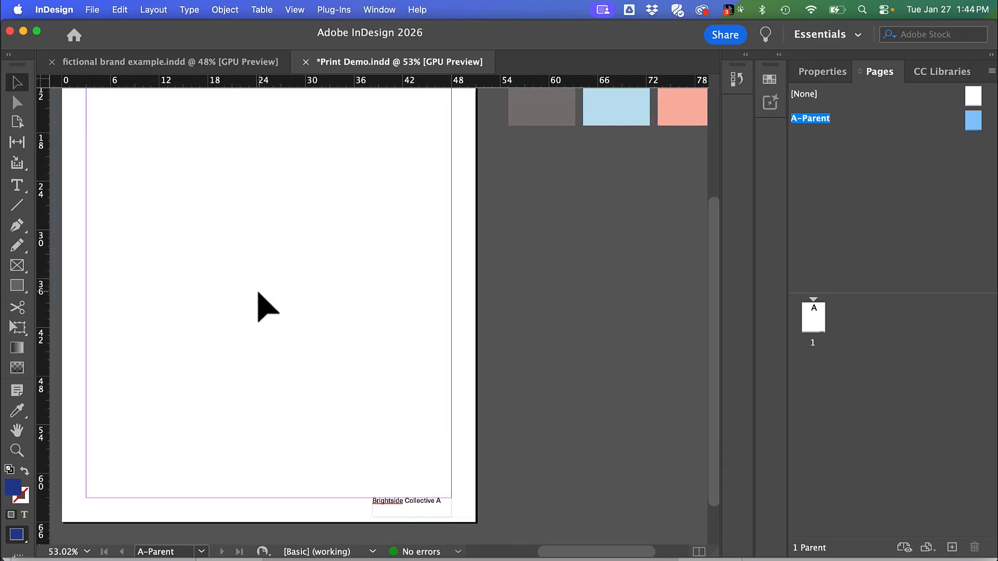
scroll(258, 293, "up", 3)
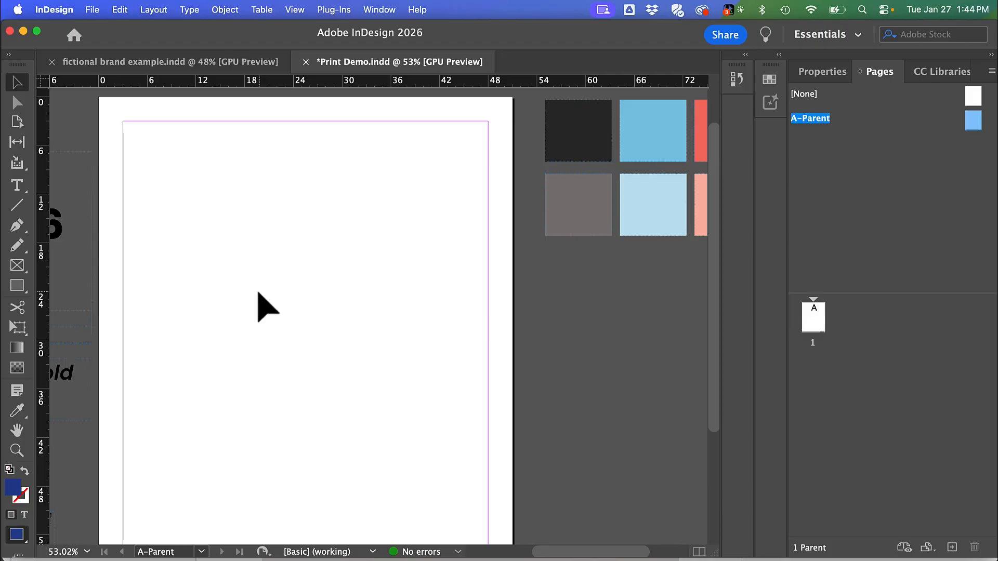
left_click(154, 10)
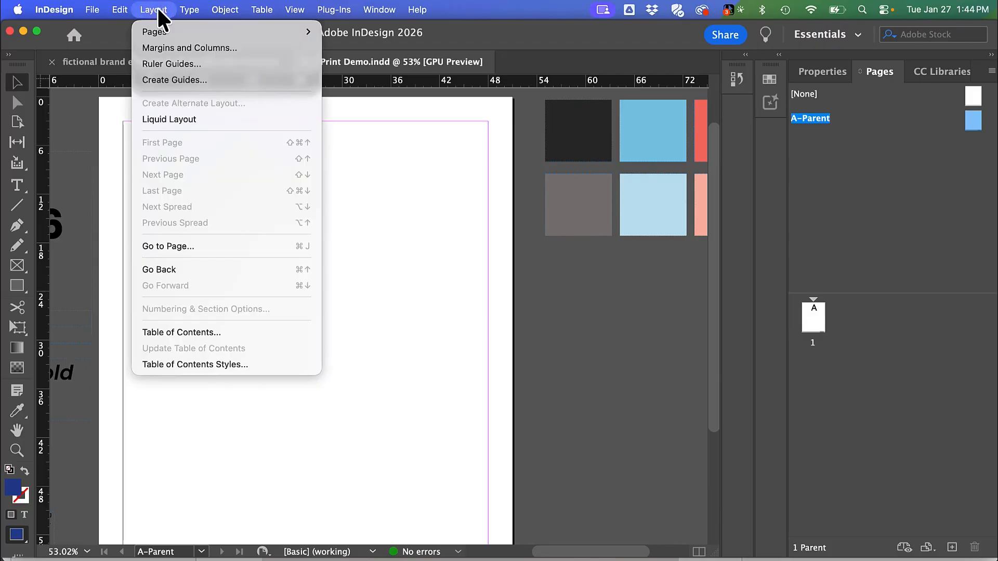
left_click(167, 49)
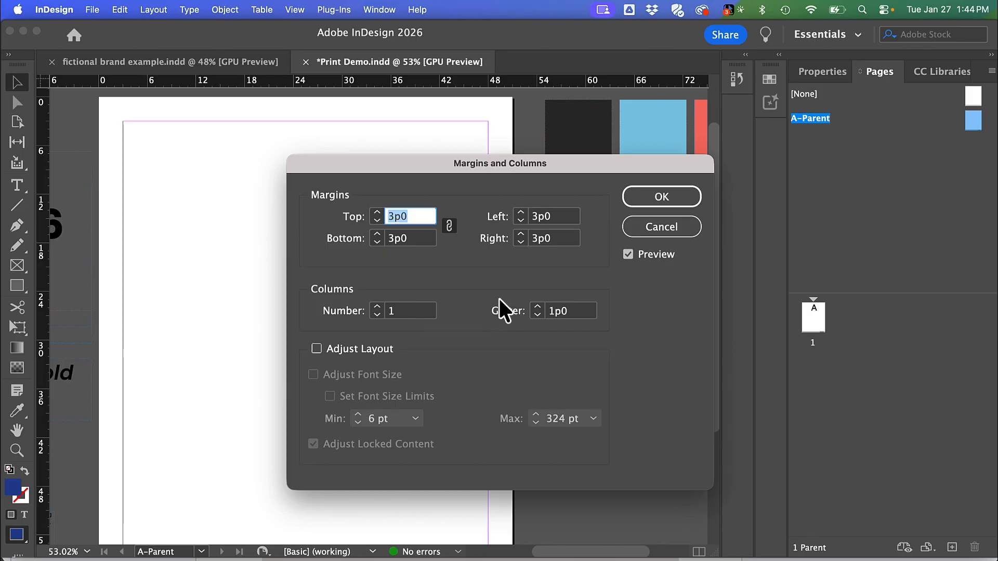
left_click(403, 310)
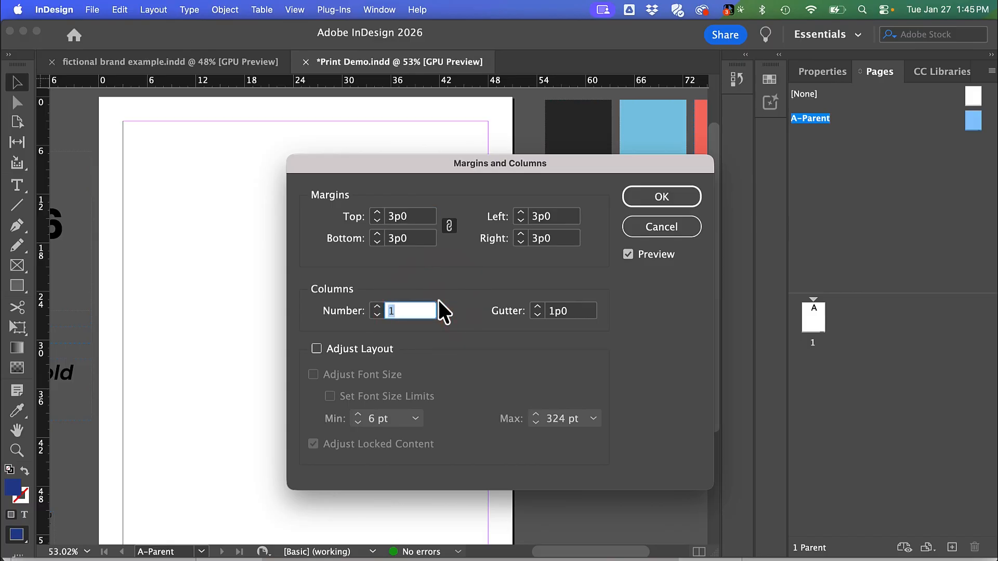
type("6")
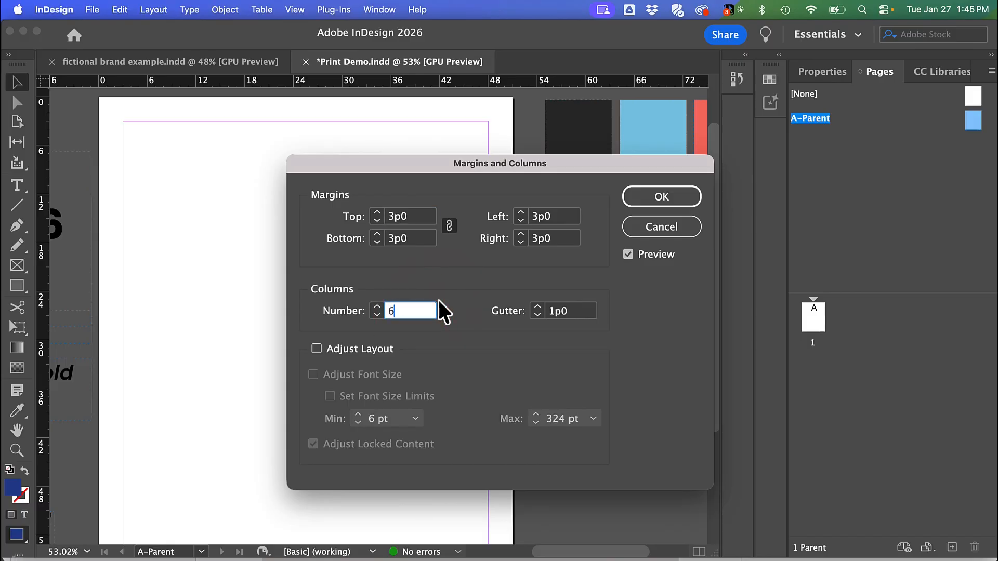
left_click(664, 202)
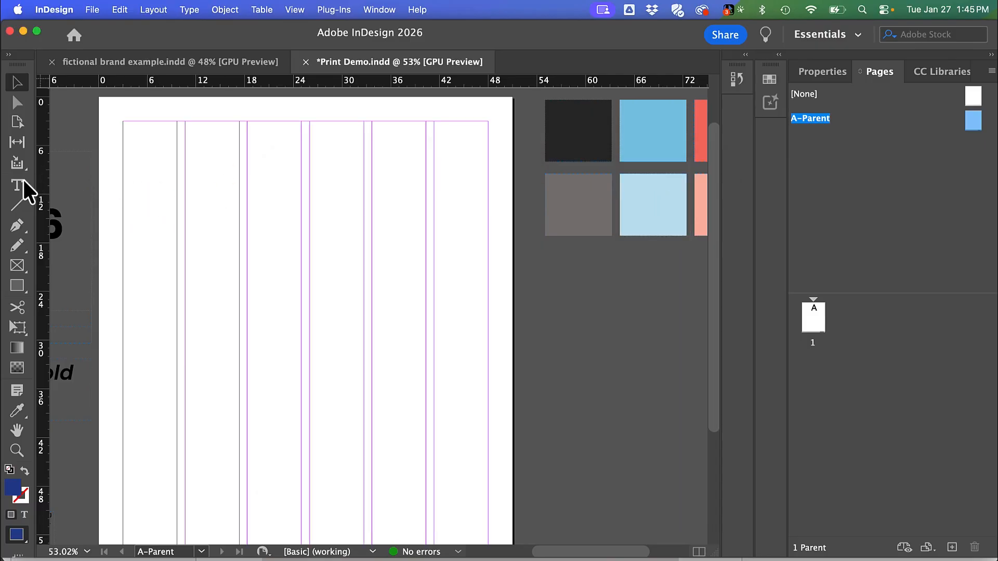
Draw a text frame about 45p by 42p across all six columns from the top margin and fill it with placeholder text.
left_click(20, 185)
left_click_drag(123, 121, 489, 463)
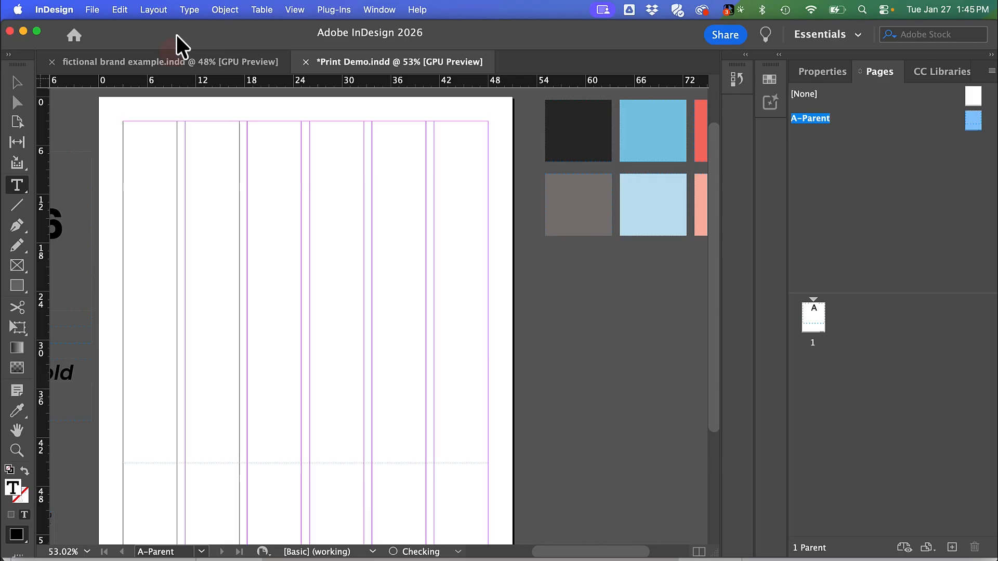
left_click(189, 10)
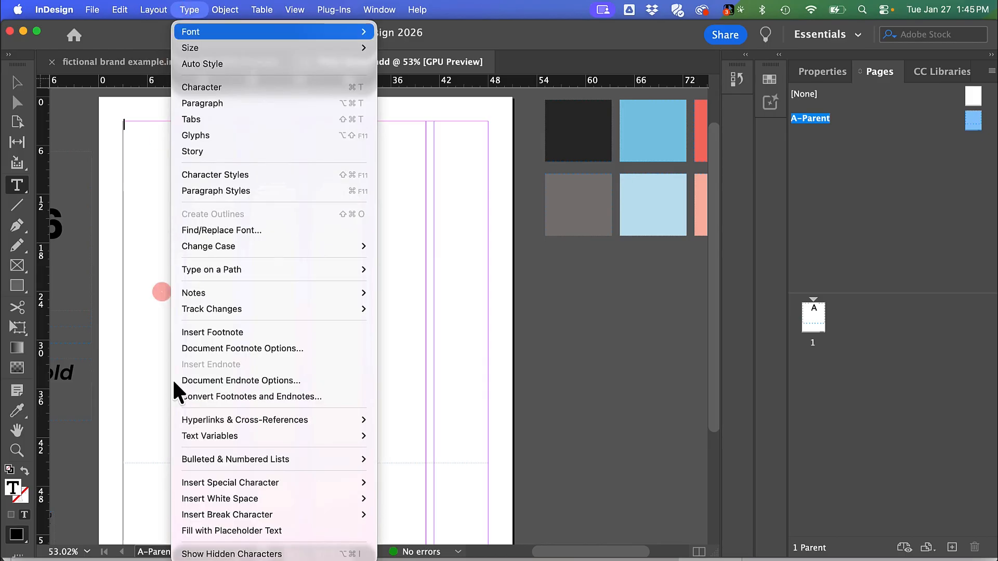
left_click(210, 526)
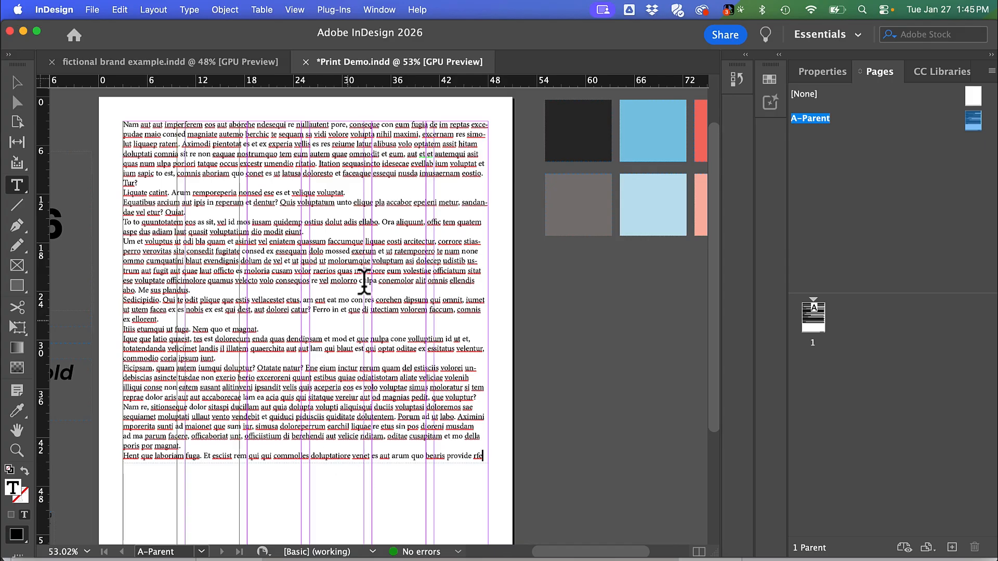
Split the placeholder text frame into 3 columns and delete the frame.
left_click(811, 76)
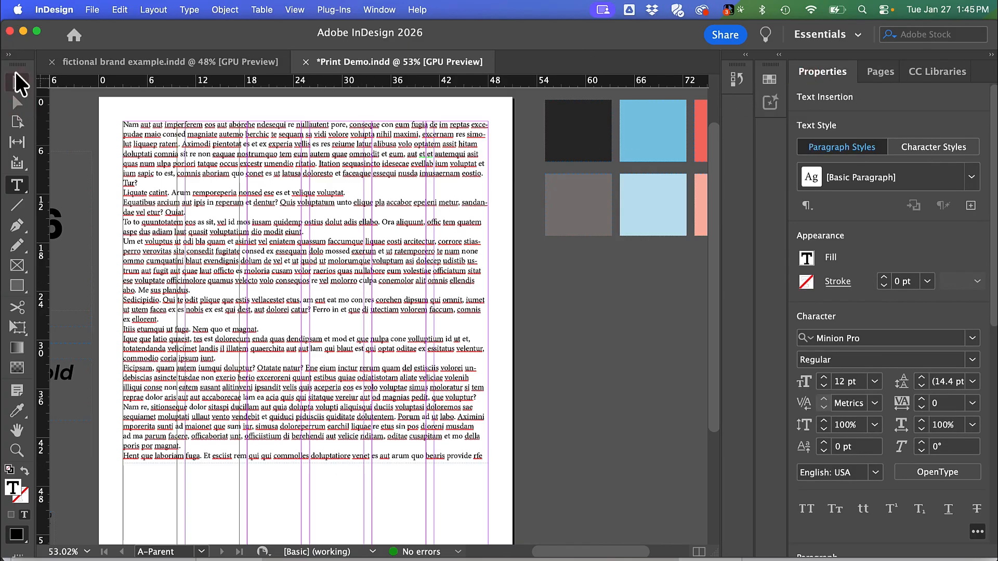
left_click(16, 82)
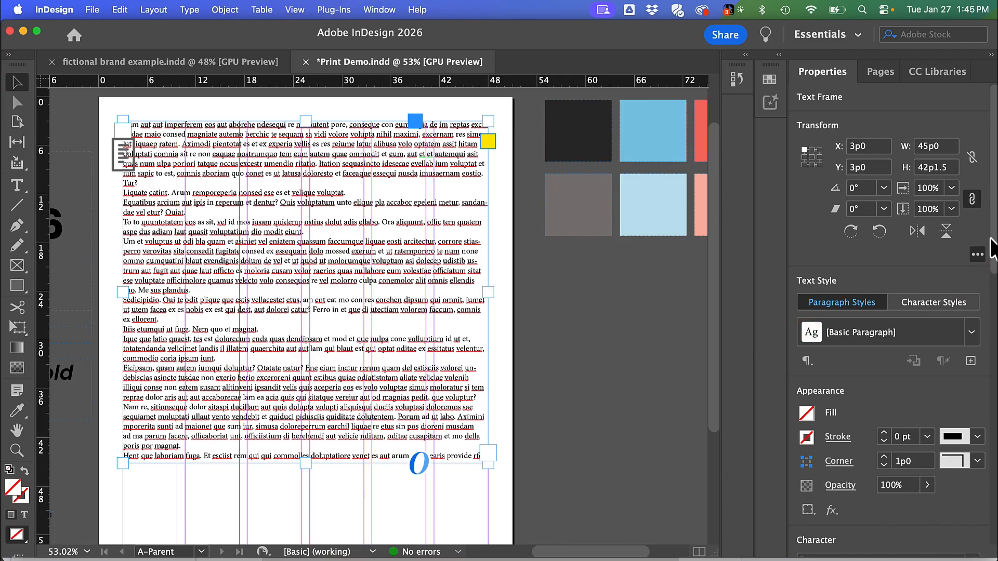
left_click_drag(993, 239, 993, 511)
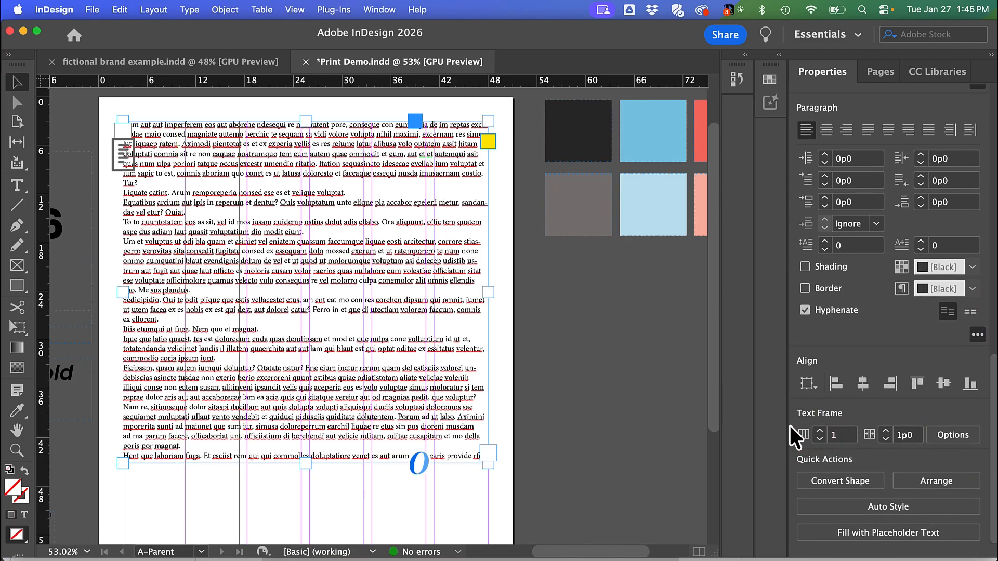
left_click(820, 433)
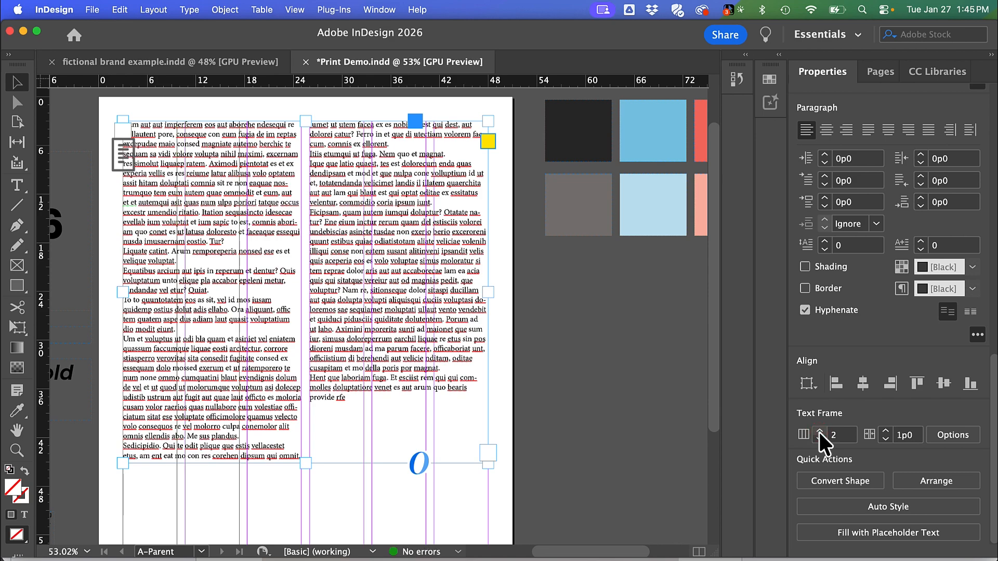
left_click(819, 432)
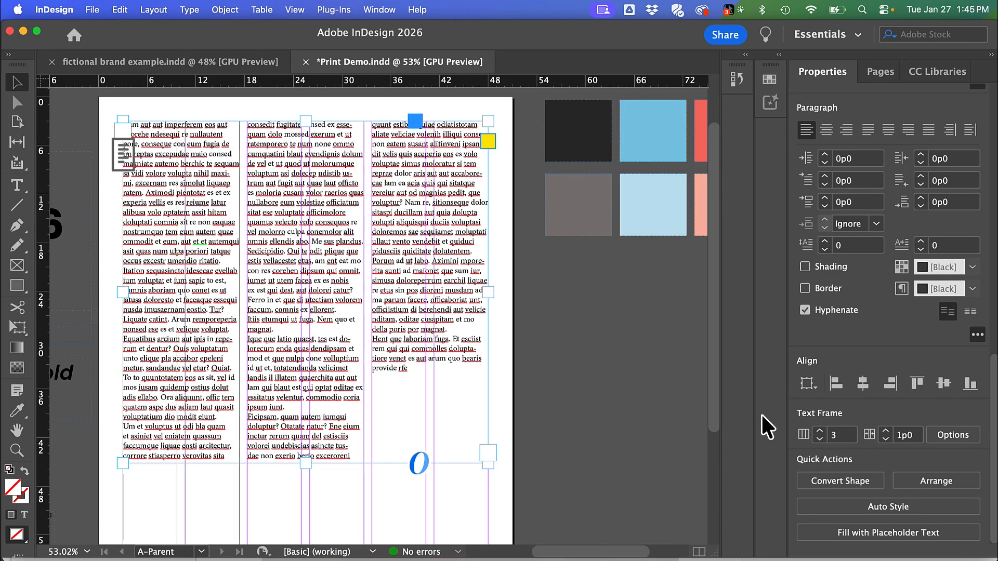
key("Delete")
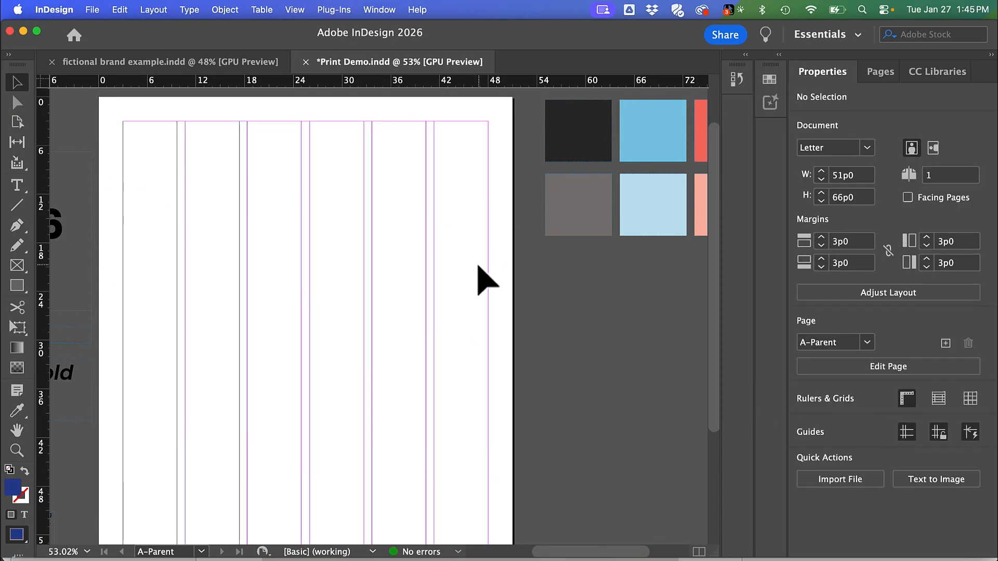
Draw a 51p0 by 66p0 rectangle covering the whole A-Parent page and fill it with the cream swatch C=0 M=2 Y=9 K=0.
scroll(489, 291, "down", 2)
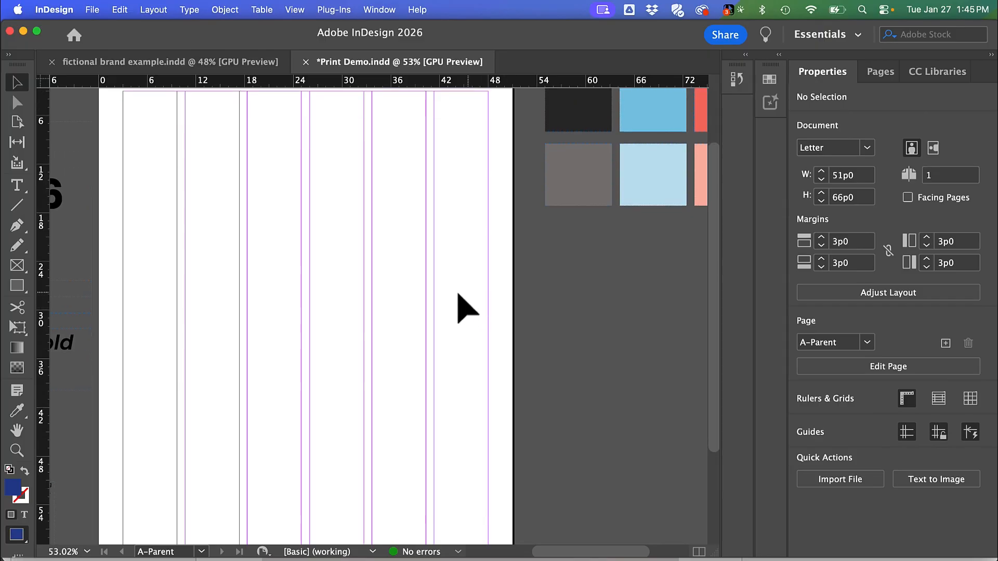
scroll(468, 309, "down", 2)
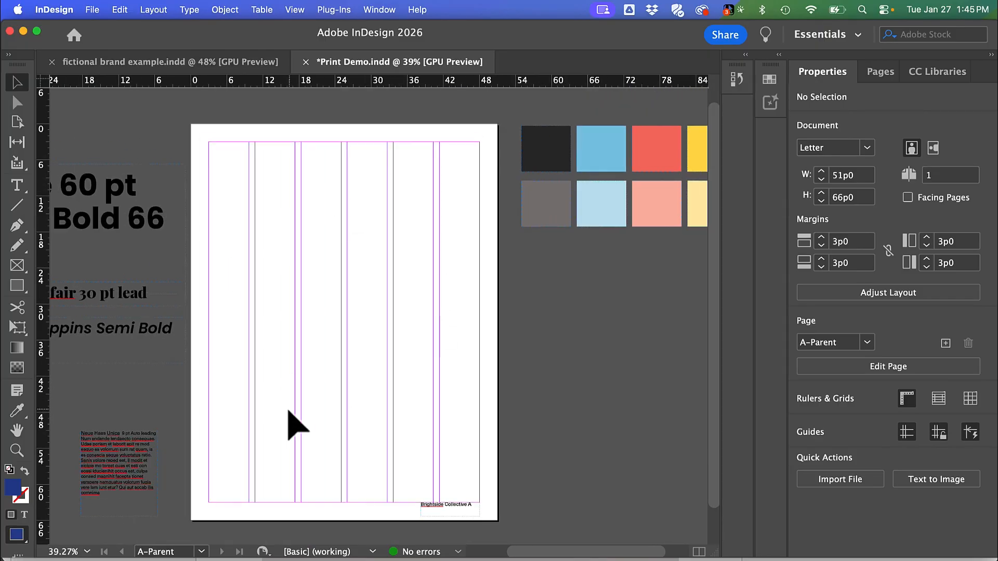
left_click(17, 285)
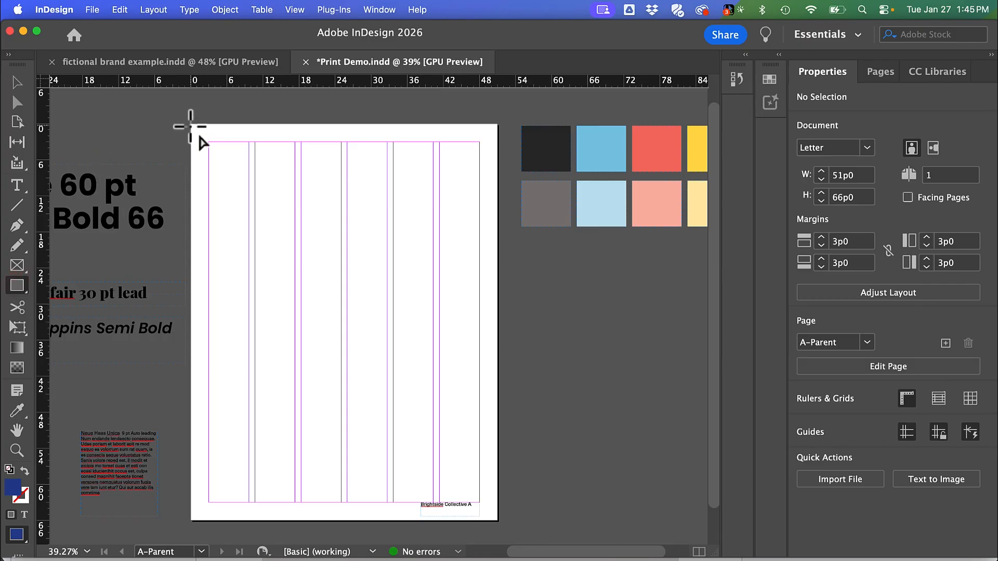
mouse_move(192, 125)
left_mouse_down()
mouse_move(460, 518)
mouse_move(498, 525)
left_mouse_up()
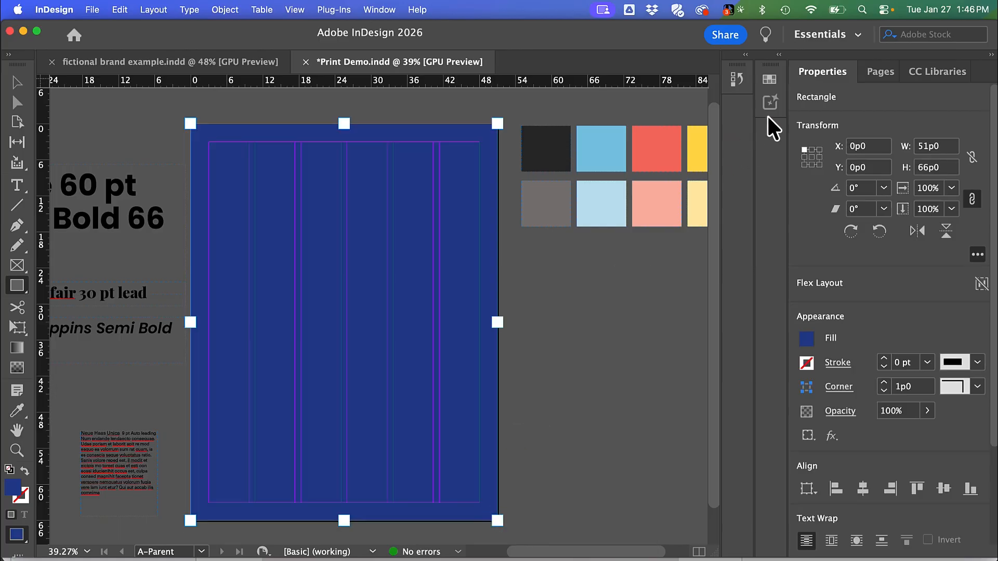
left_click(769, 78)
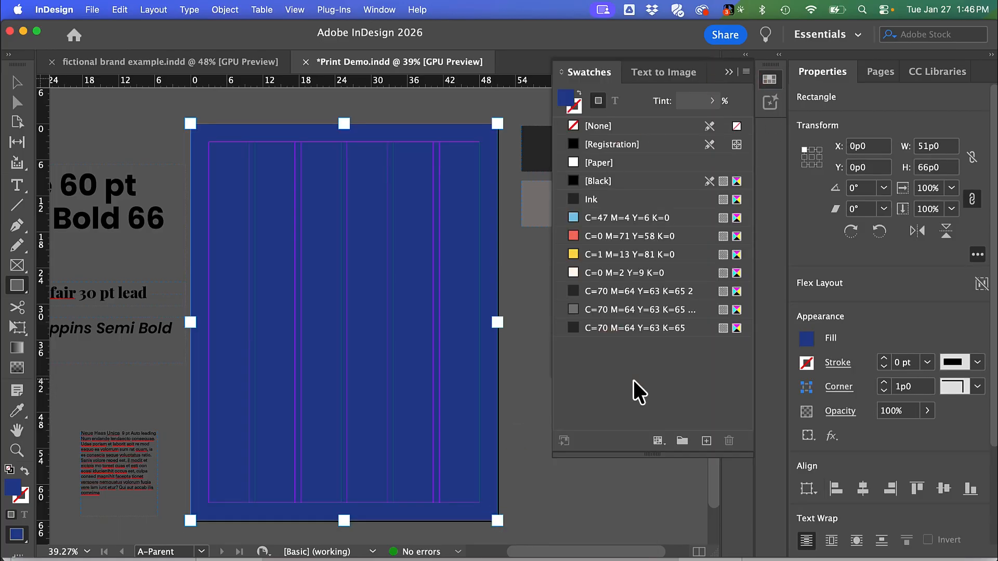
left_click(594, 271)
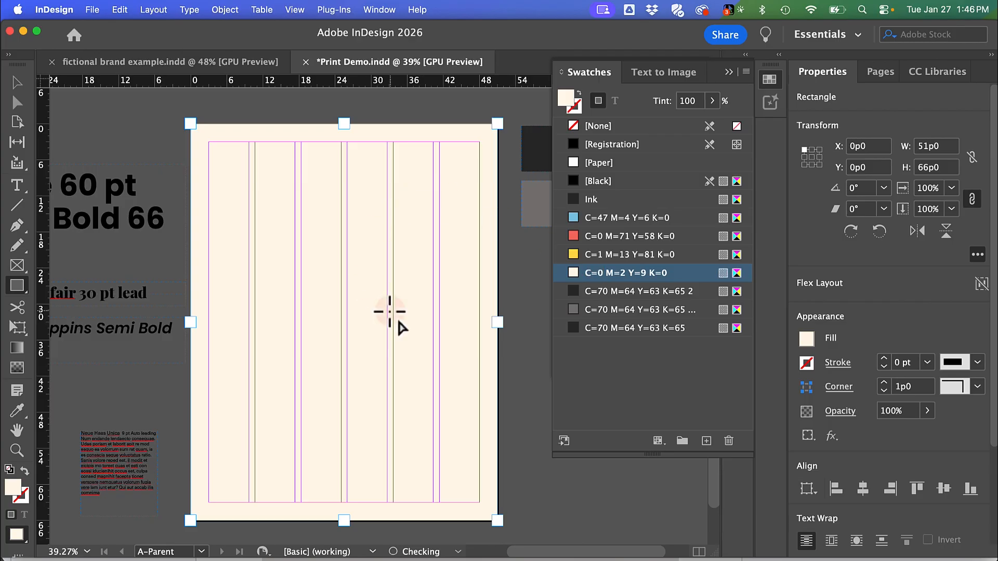
Send the cream background rectangle to the back, behind the Brightside Collective footer, and deselect it.
left_click(16, 82)
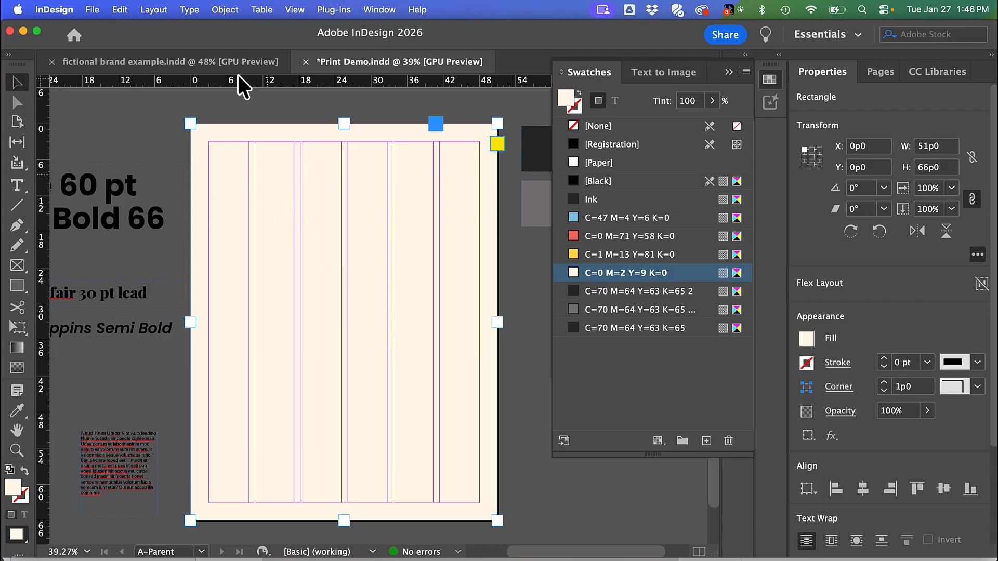
left_click(223, 9)
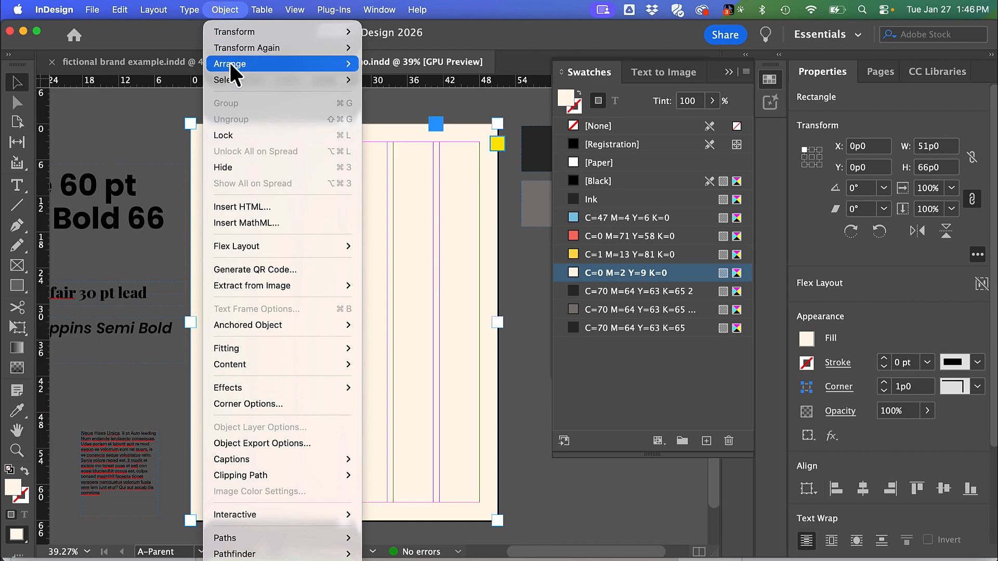
mouse_move(274, 64)
left_click(388, 112)
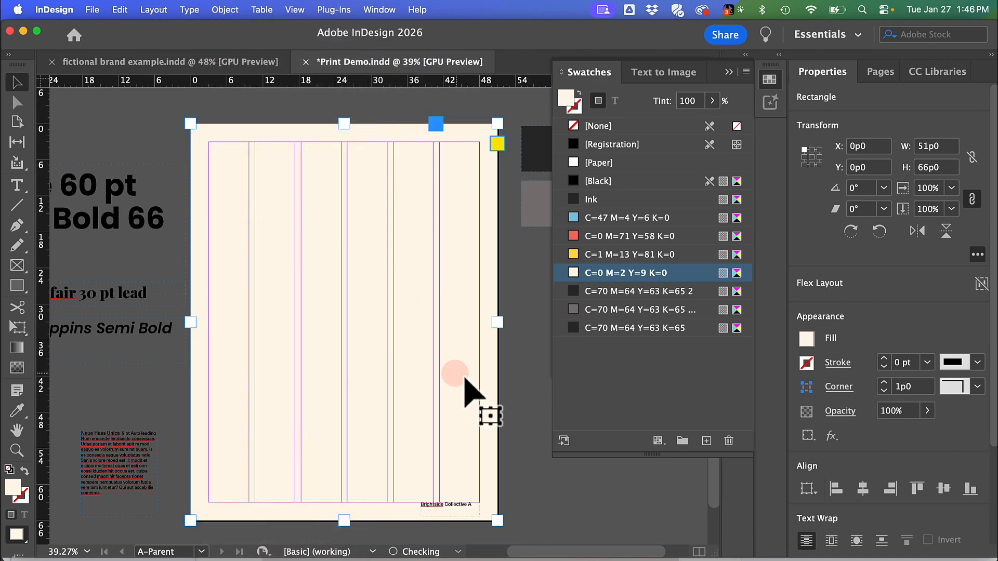
left_click(522, 414)
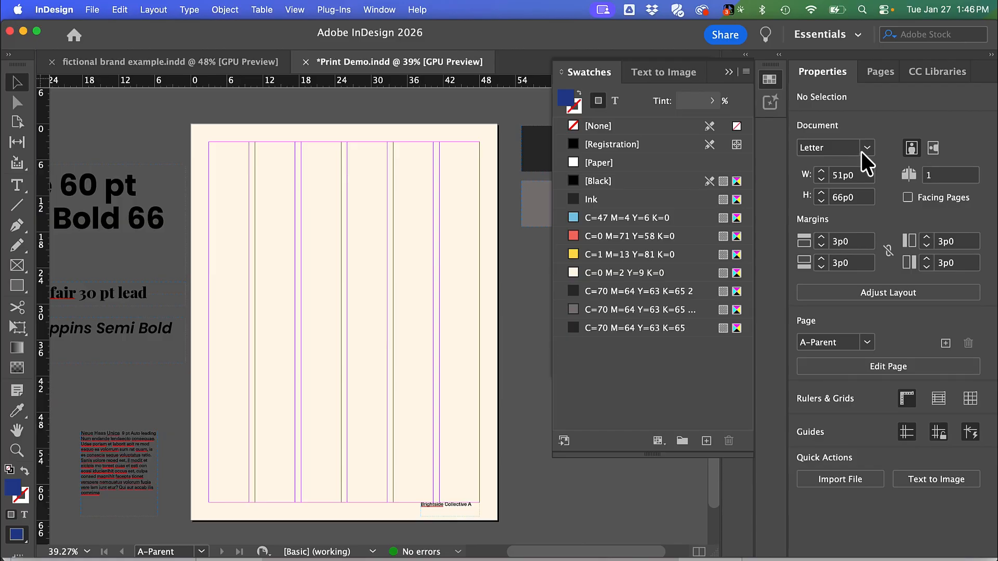
Create a new parent page with prefix B, named Cover and based on A-Parent.
left_click(876, 73)
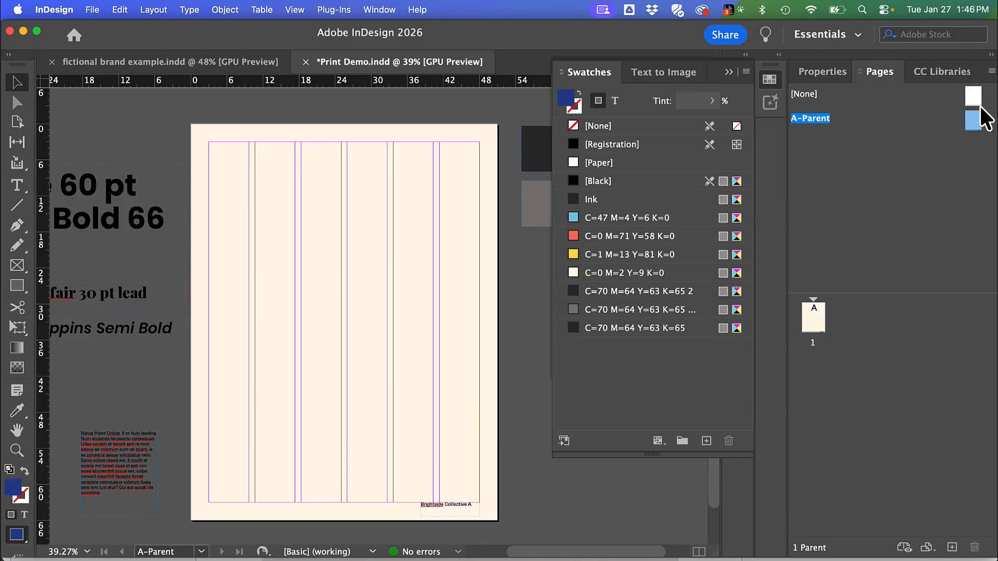
left_click(991, 73)
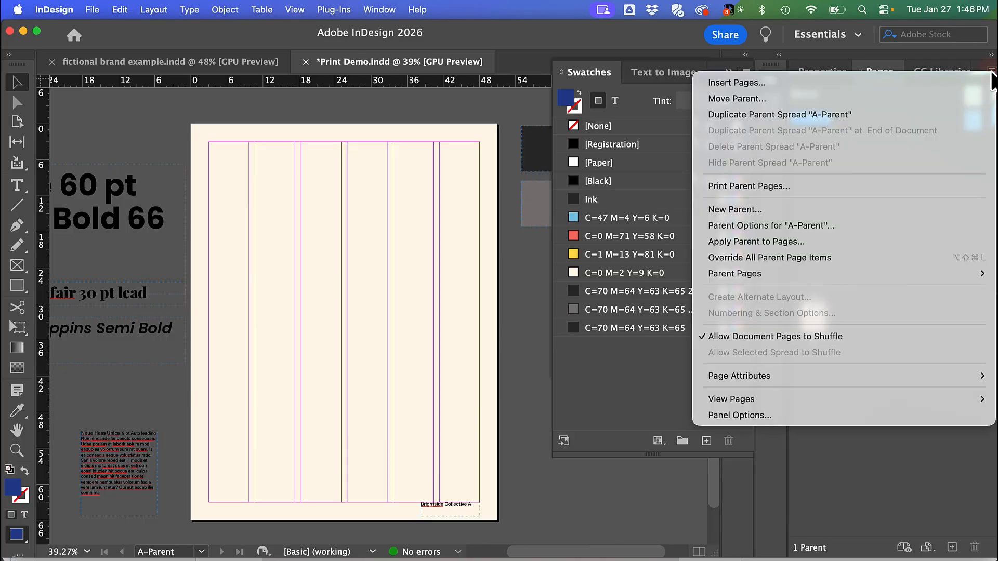
left_click(782, 211)
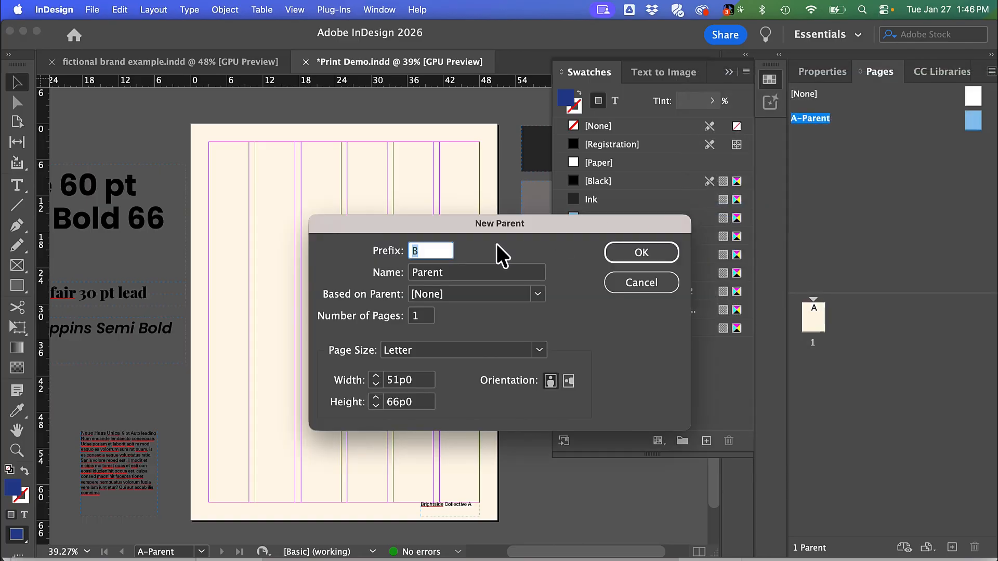
double_click(442, 274)
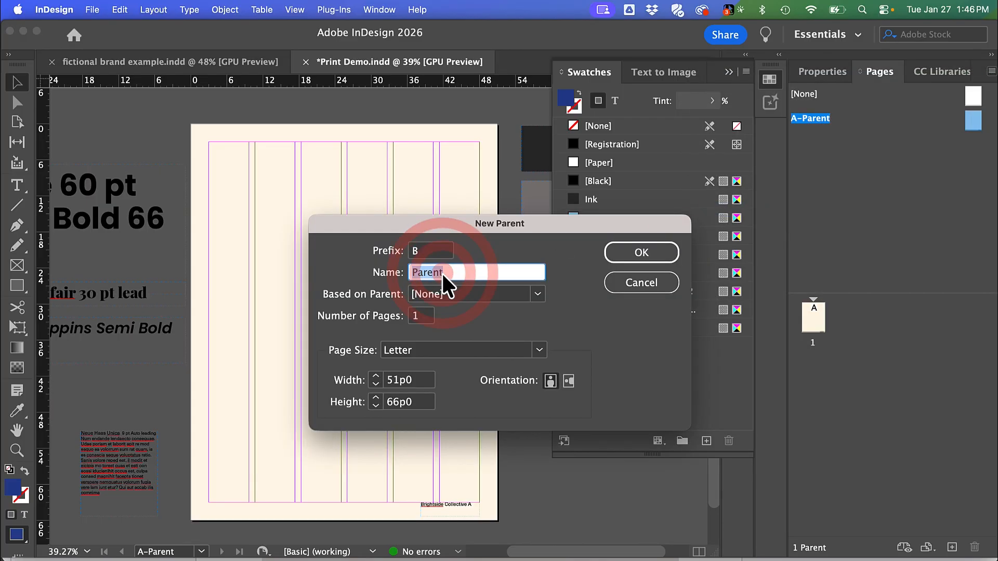
type("Cover")
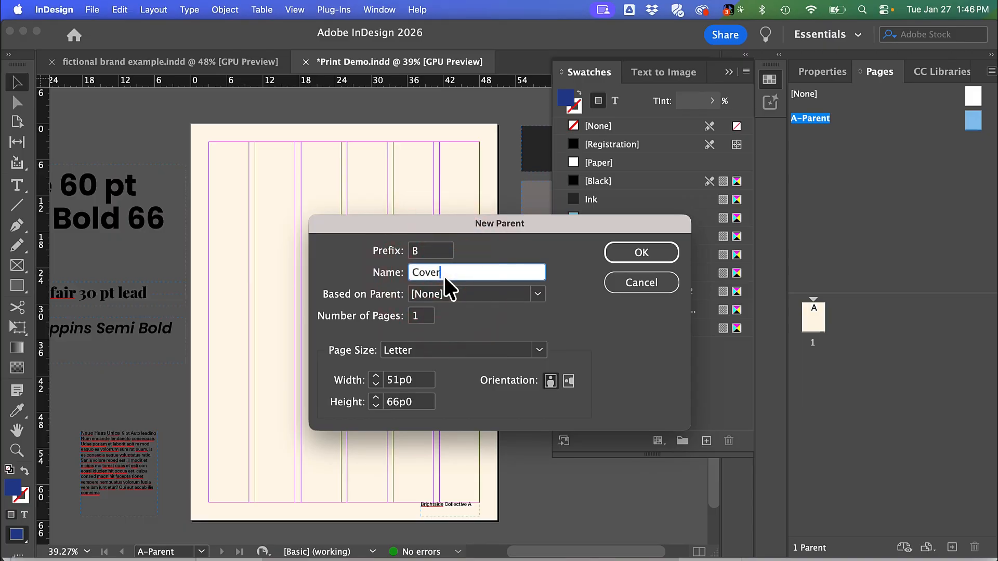
left_click(482, 292)
left_click(457, 330)
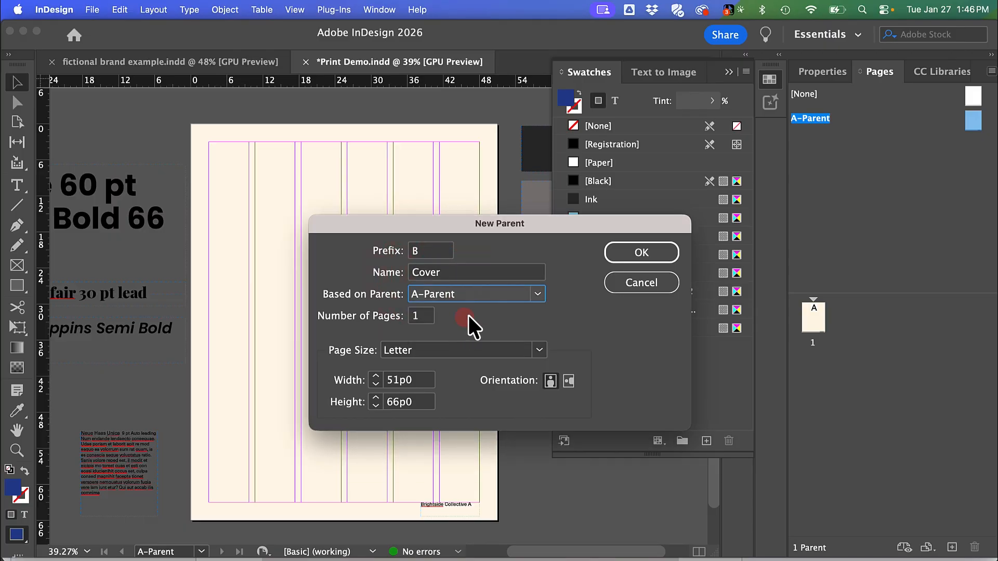
left_click(631, 251)
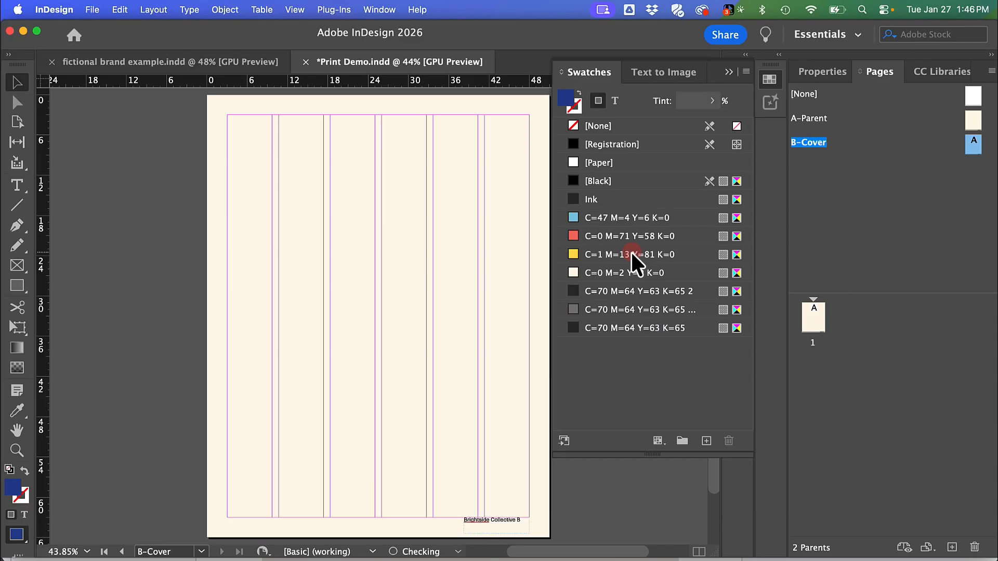
Create a new parent page with prefix C, named Divider and based on A-Parent.
left_click(992, 72)
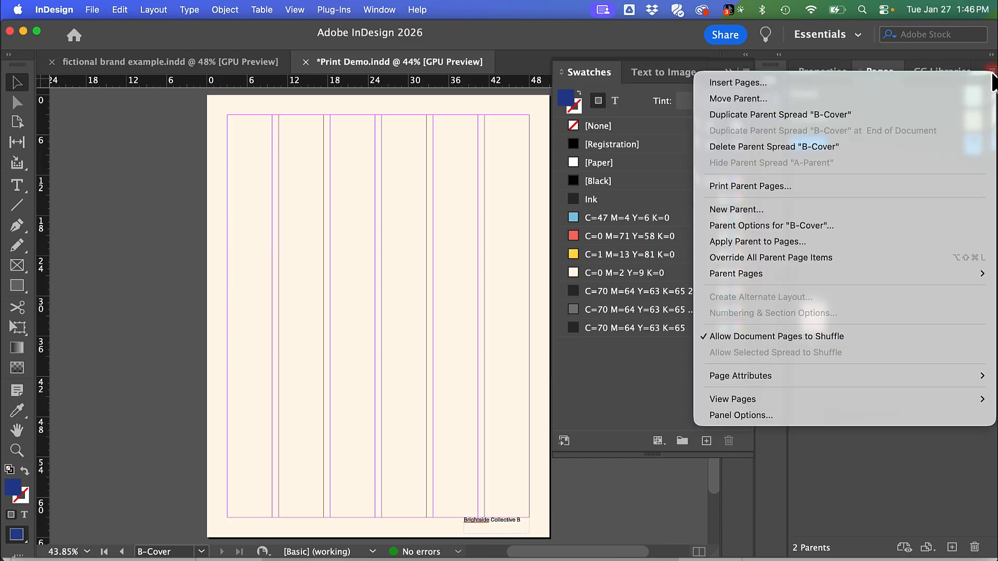
left_click(763, 208)
double_click(458, 273)
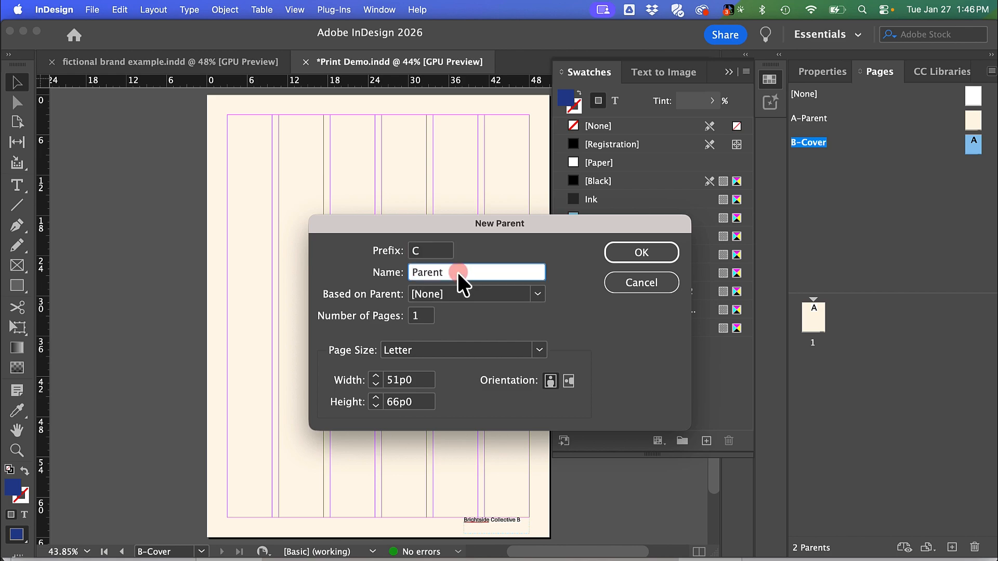
type("Divider")
left_click(476, 294)
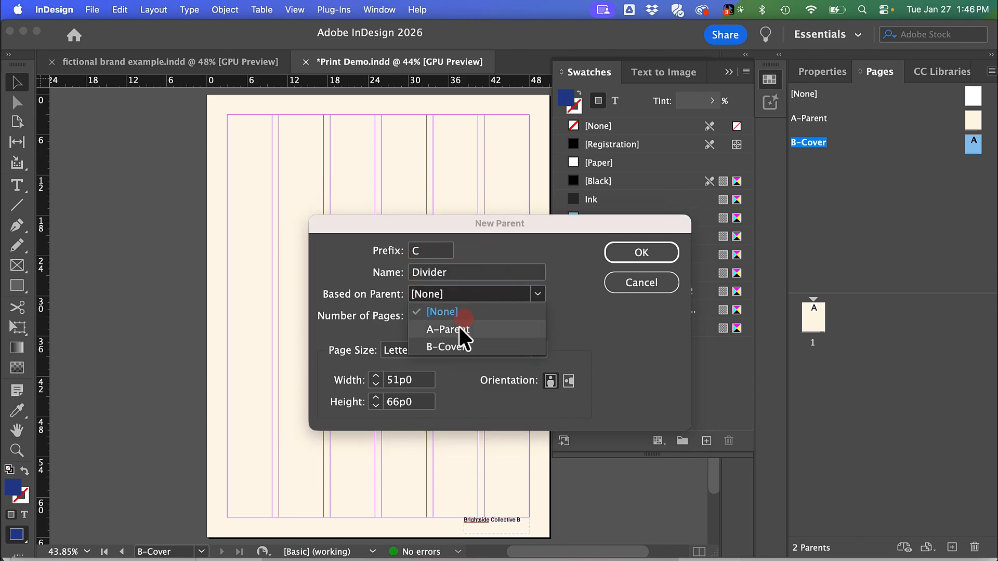
left_click(458, 328)
left_click(622, 245)
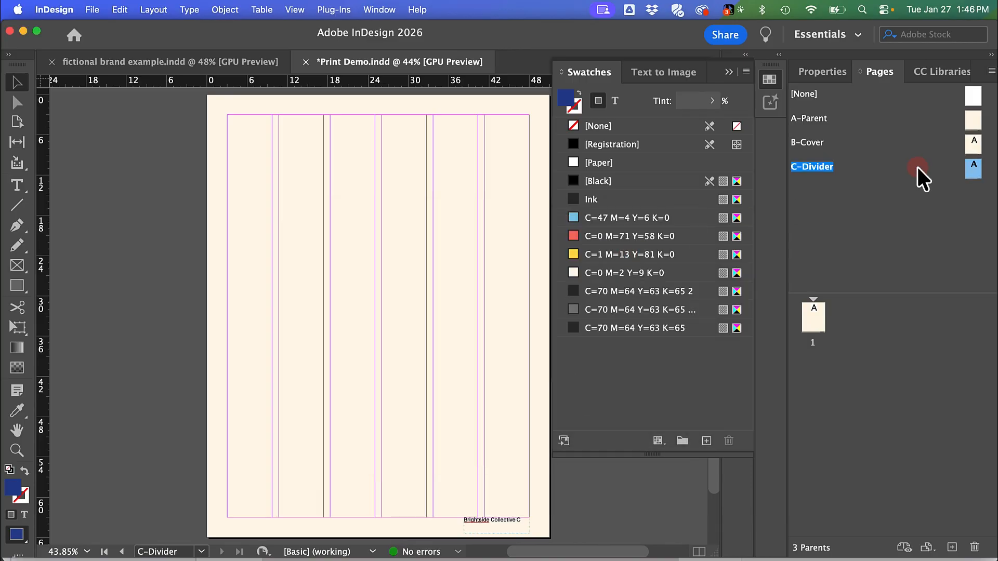
Create a new parent page with prefix D, named Content 1 and based on A-Parent.
left_click(991, 72)
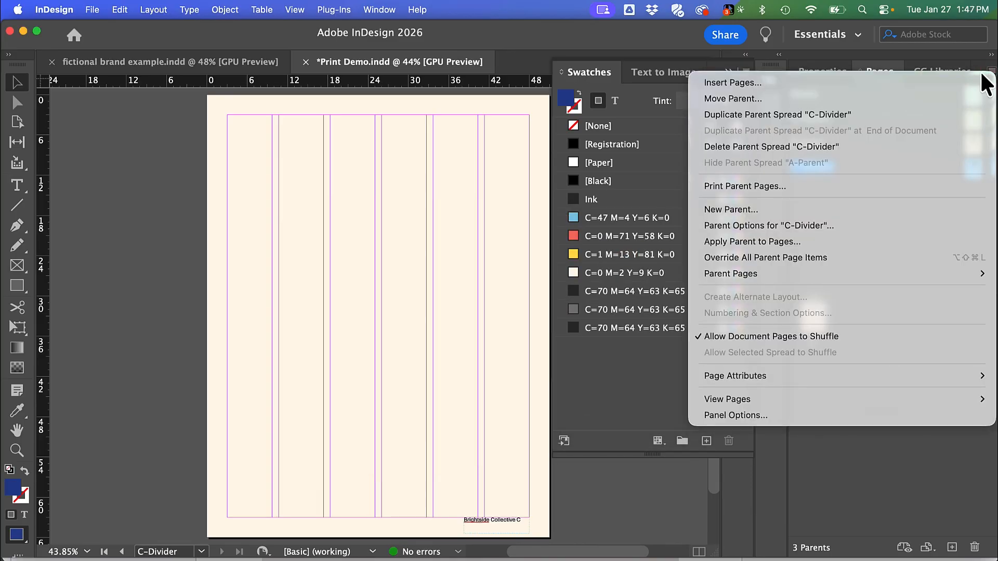
left_click(751, 207)
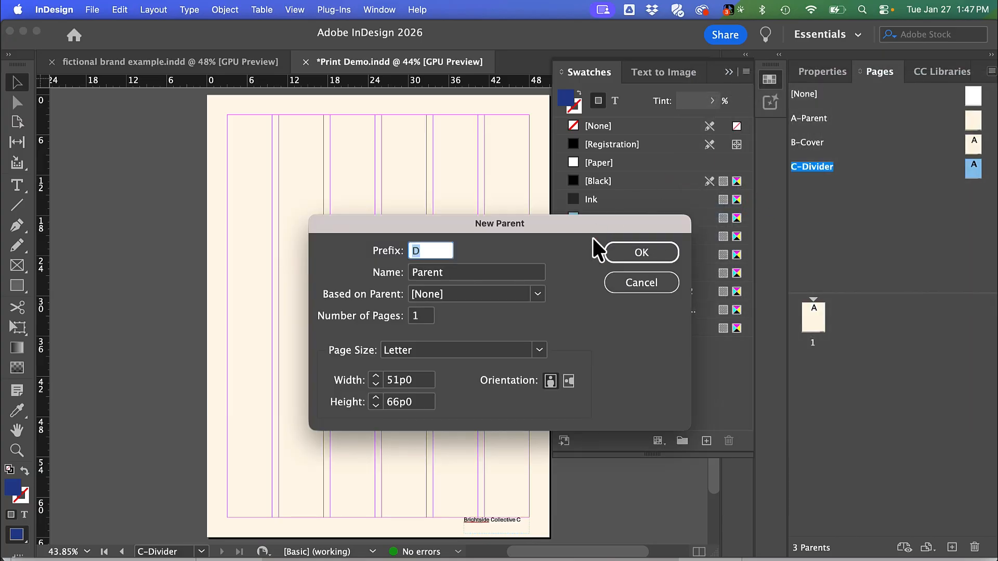
double_click(444, 273)
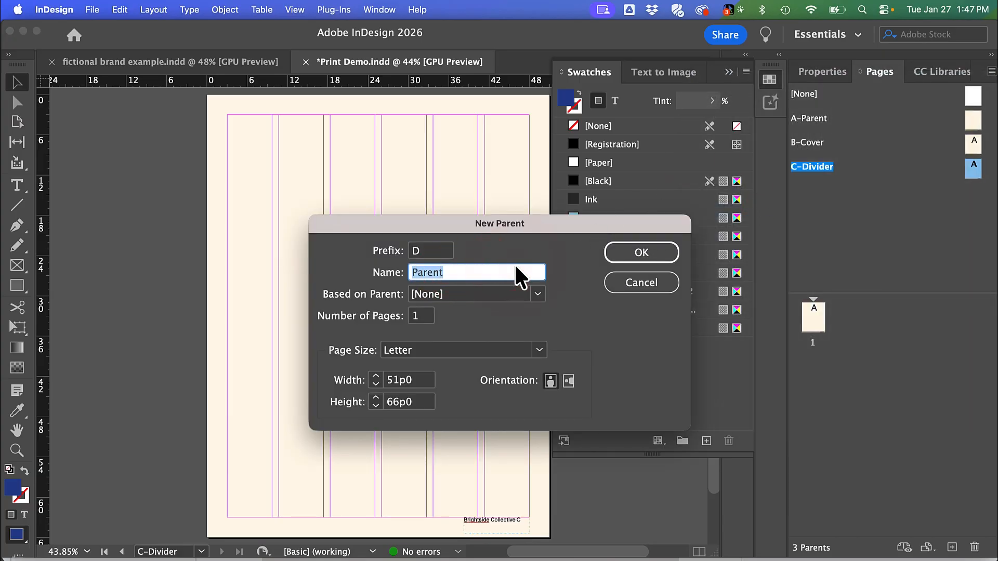
type("Content 1")
left_click(511, 294)
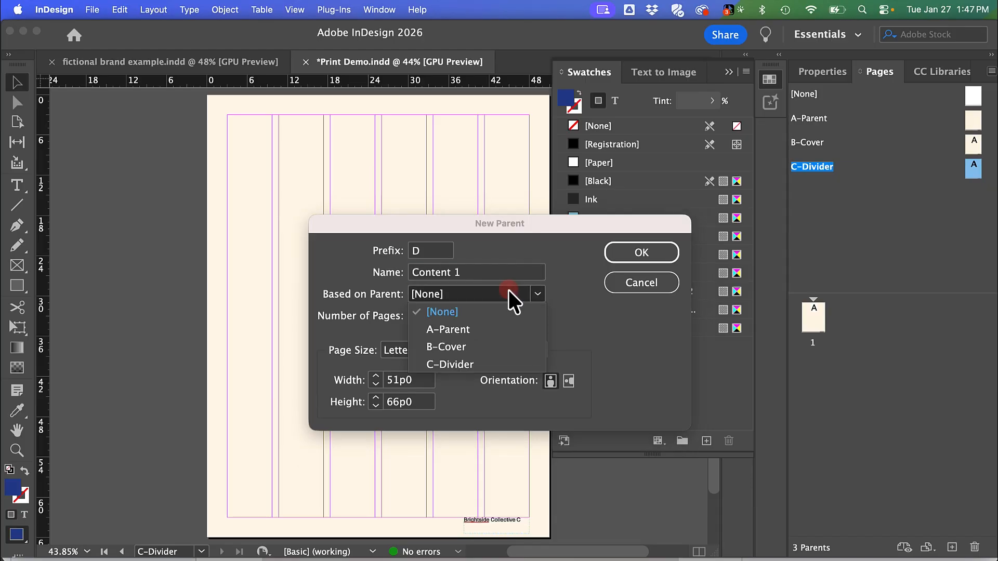
left_click(491, 335)
left_click(638, 252)
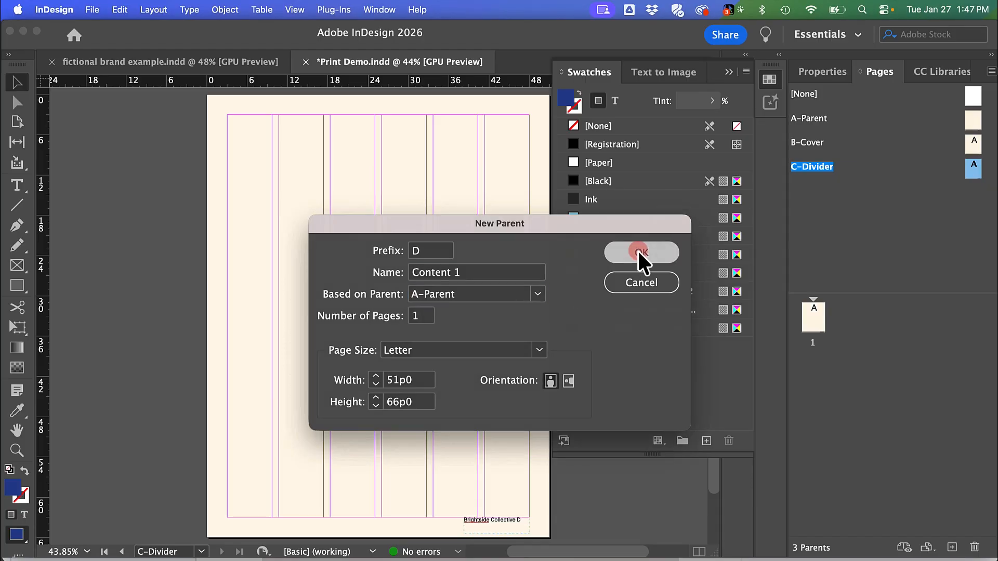
Create a new parent page with prefix E, named Content 2 and based on A-Parent.
left_click(990, 71)
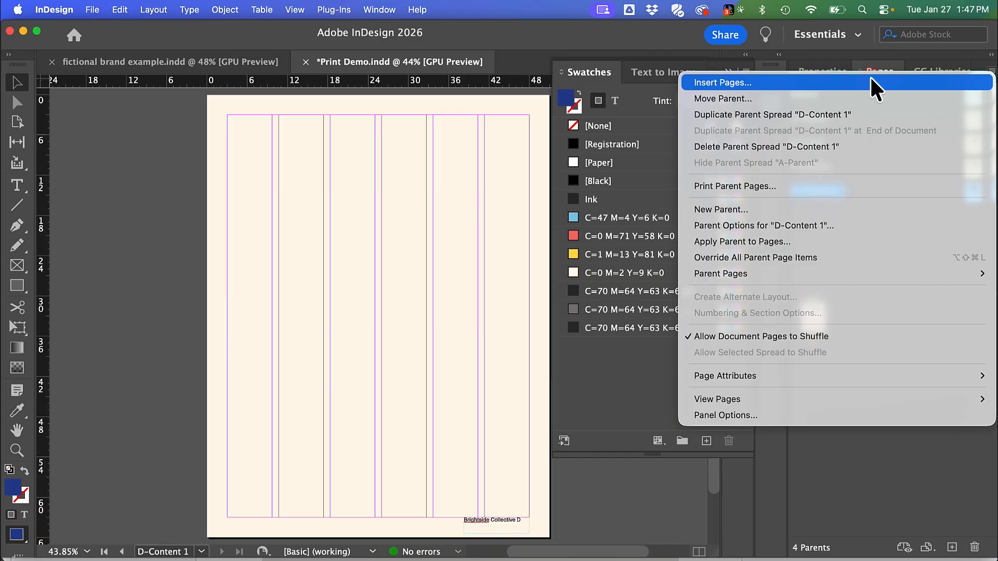
left_click(822, 209)
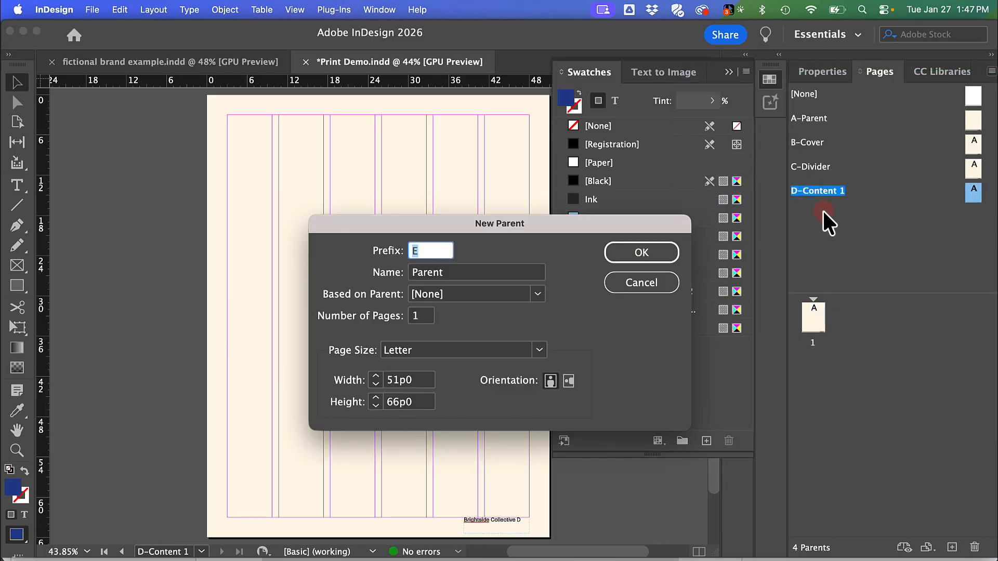
double_click(473, 276)
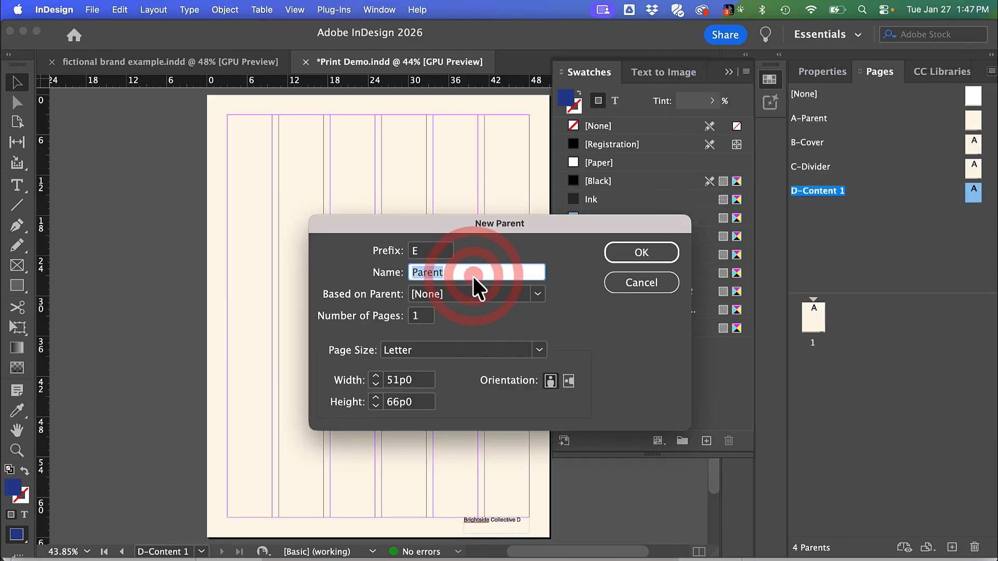
type("Content 2")
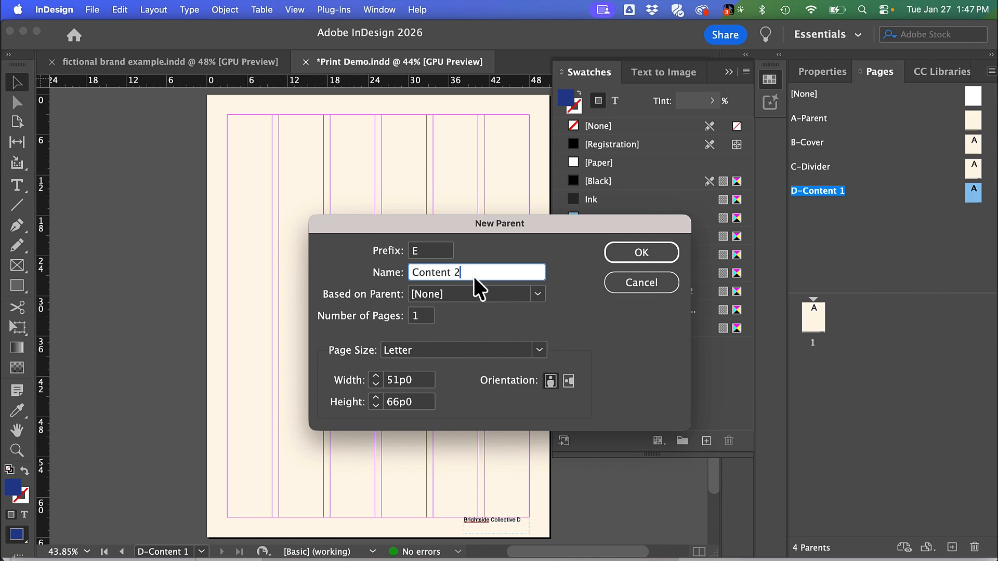
left_click(513, 296)
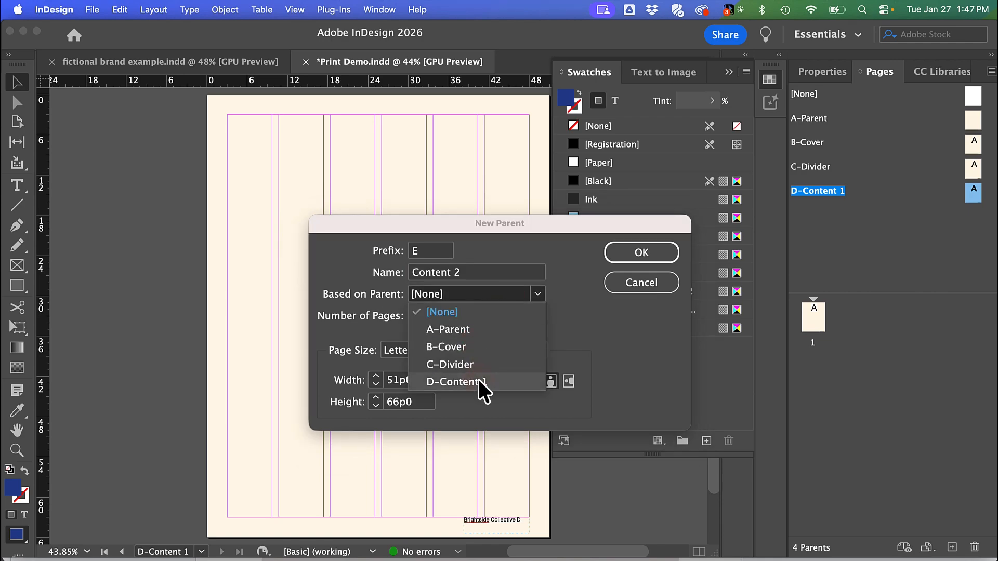
left_click(482, 329)
left_click(633, 255)
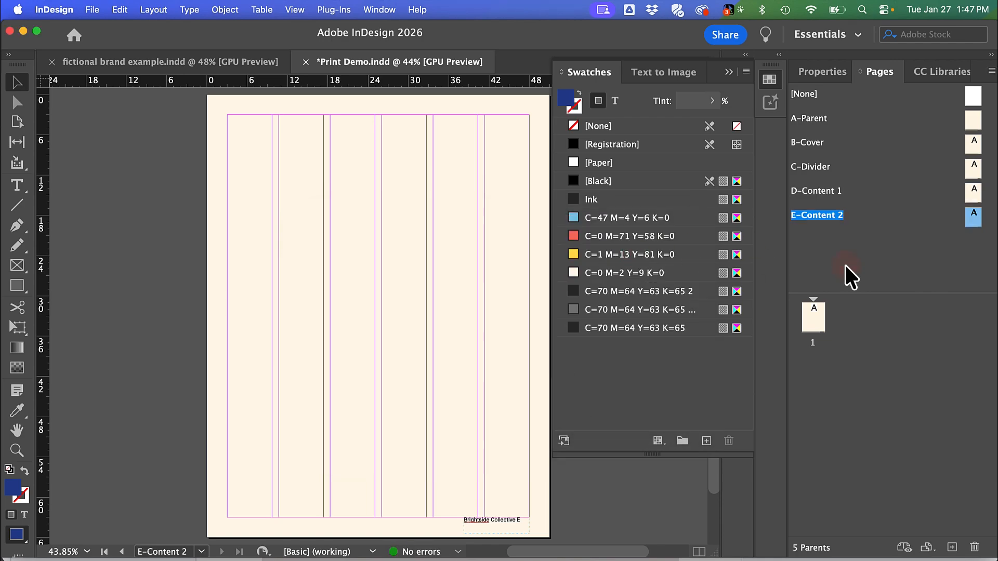
Go to document page 1 and add four new pages after it.
left_click(802, 144)
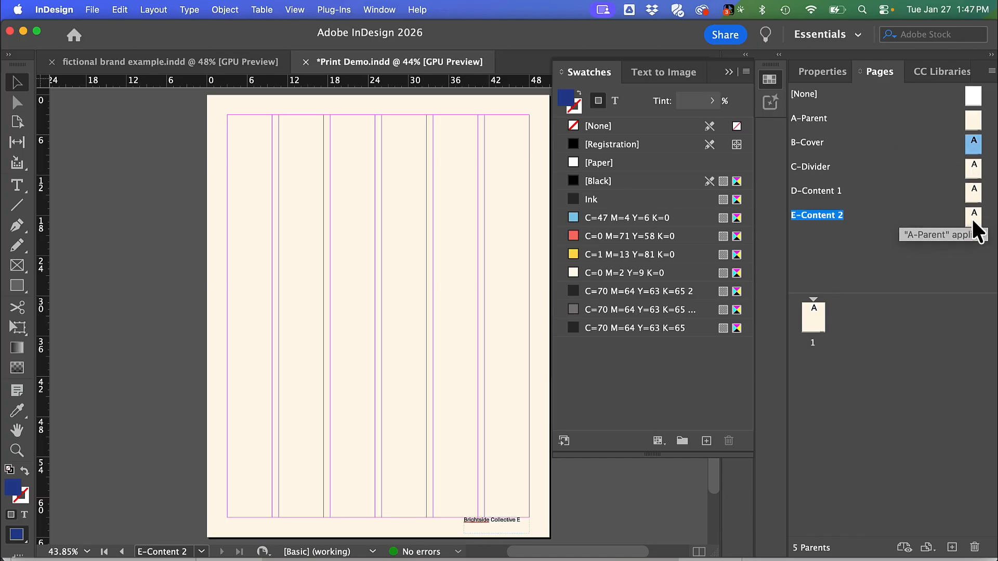
double_click(818, 319)
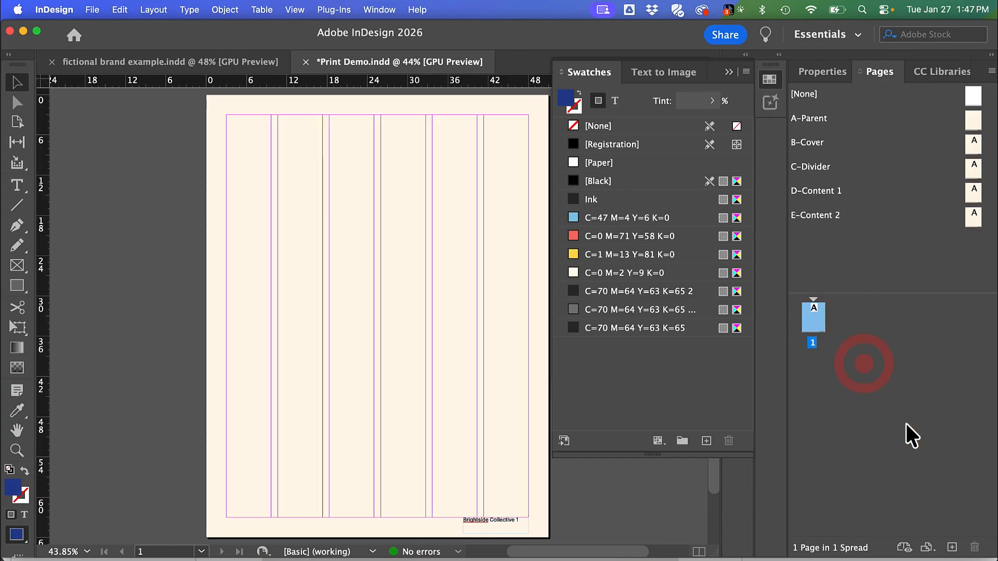
left_click(953, 548)
left_click(953, 548)
left_click(953, 548)
left_click(953, 548)
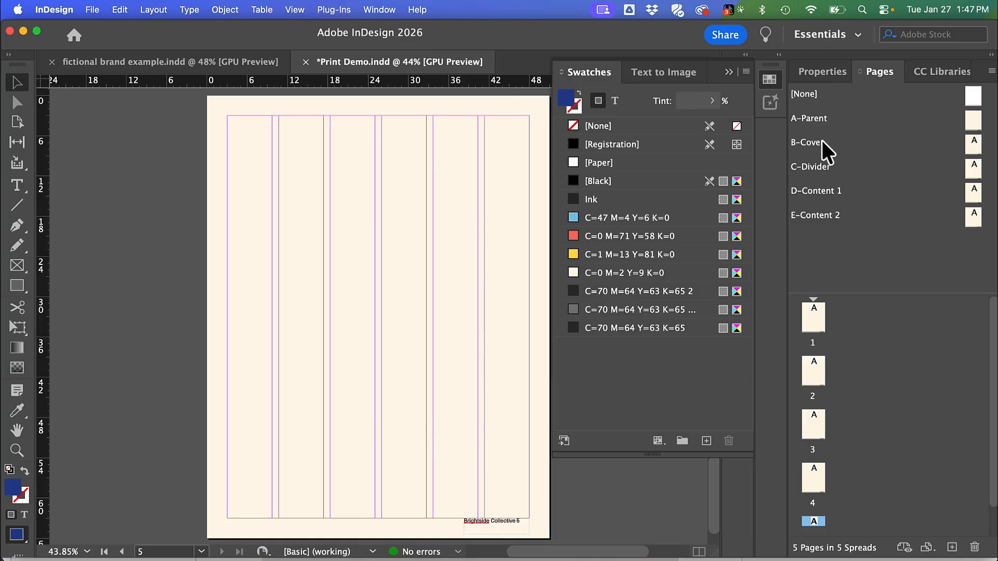
Apply the B-Cover parent to document page 1.
left_click_drag(822, 141, 812, 320)
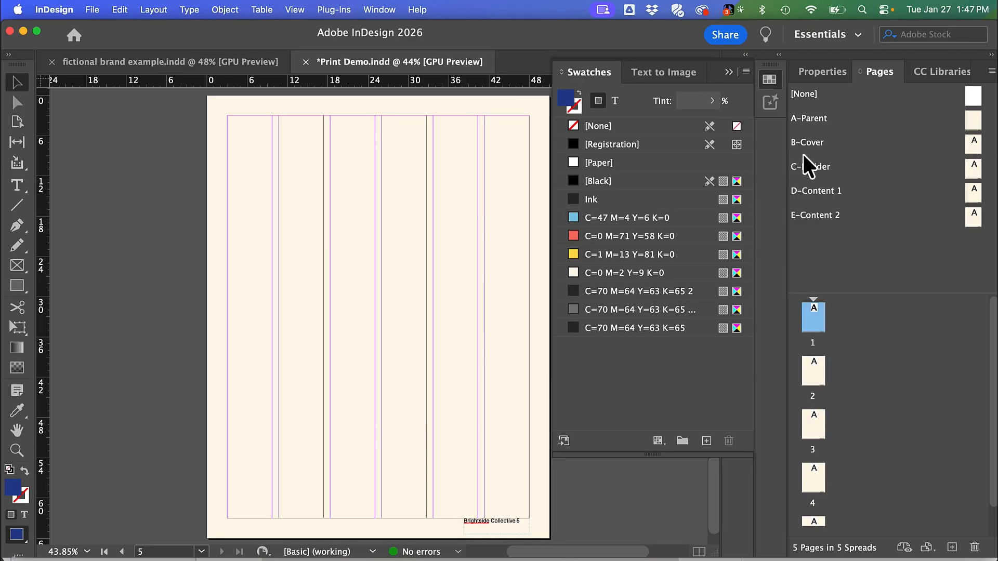
right_click(812, 322)
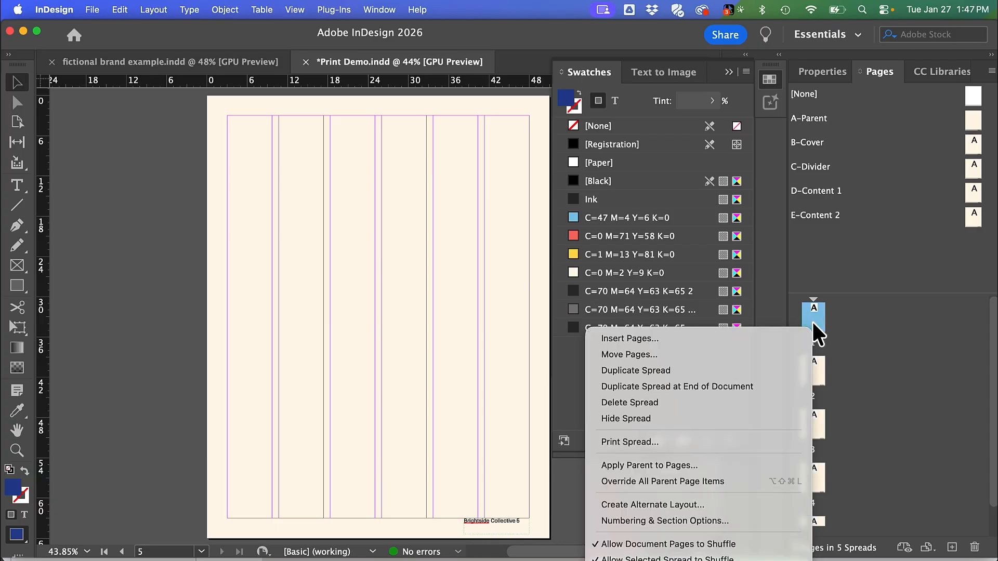
left_click(672, 463)
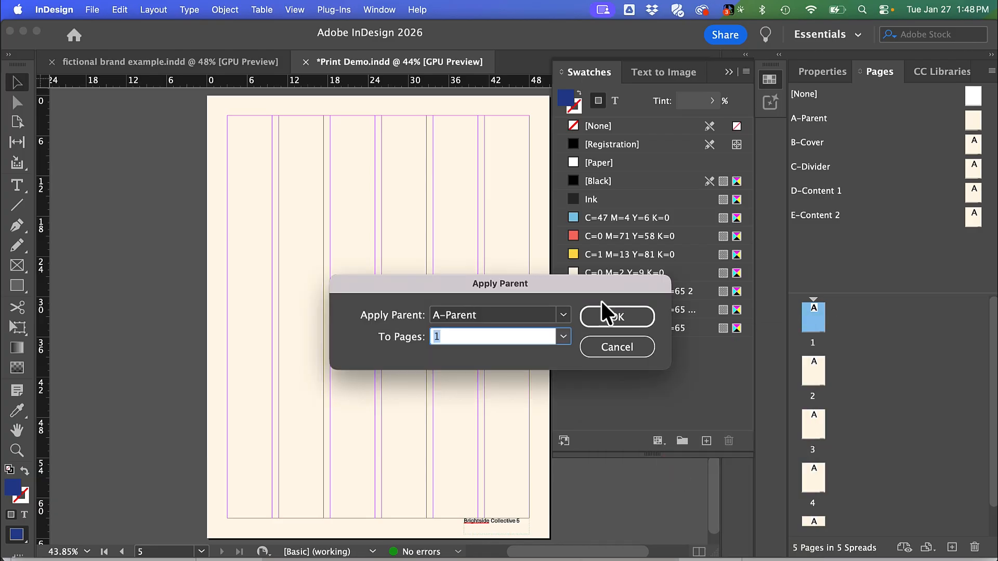
left_click(563, 315)
left_click(468, 369)
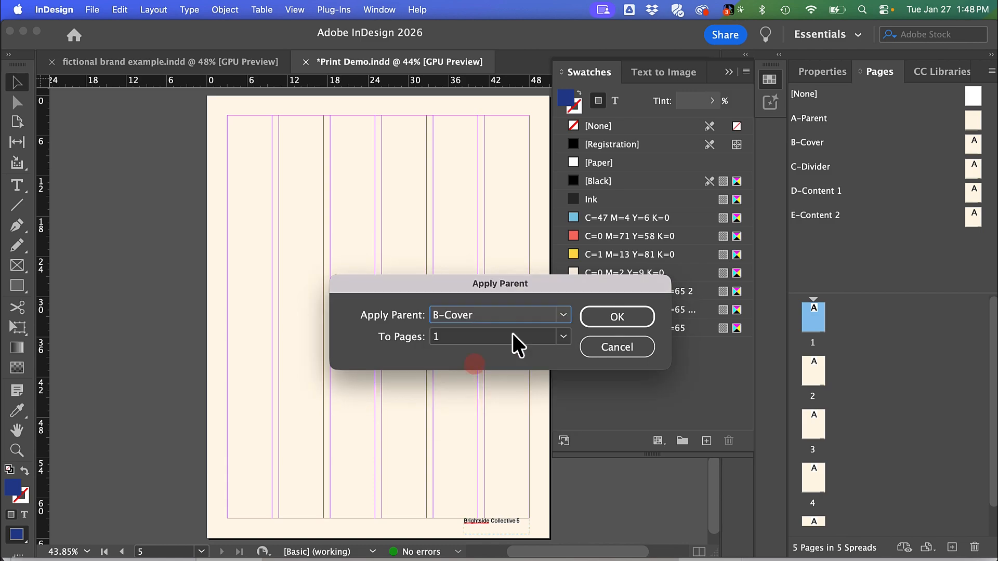
left_click(622, 317)
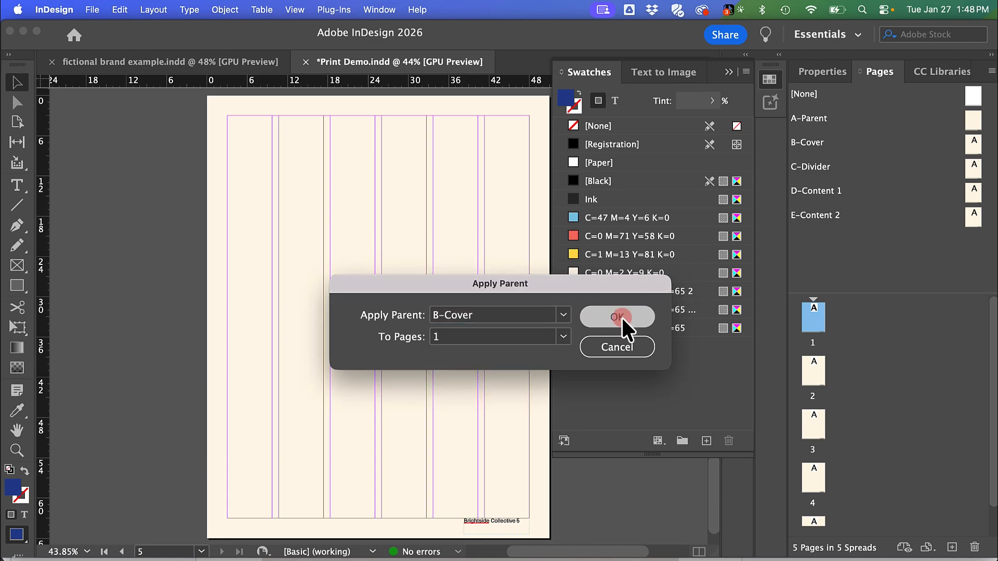
Apply the C-Divider parent to document page 2.
left_click(812, 374)
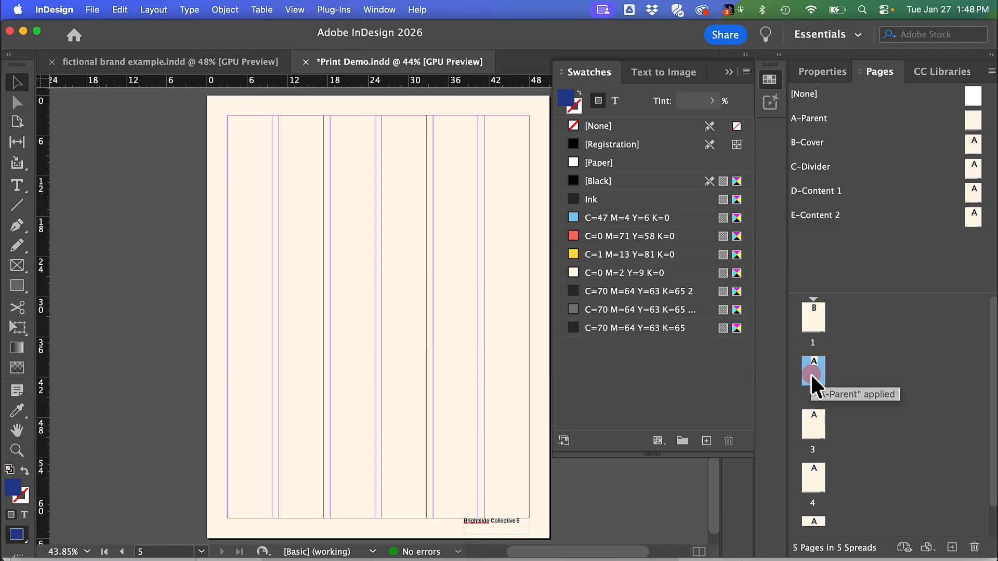
right_click(812, 376)
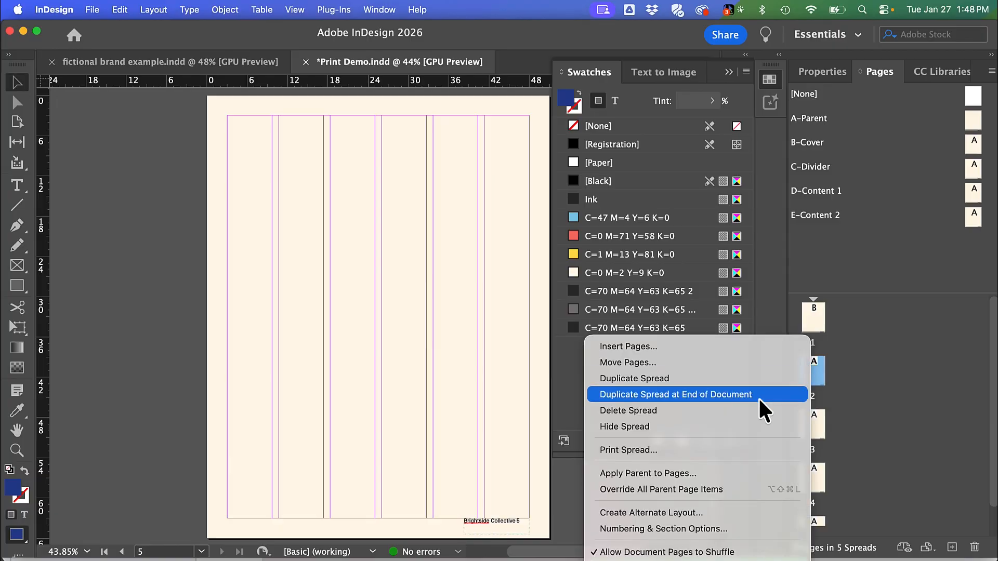
left_click(701, 472)
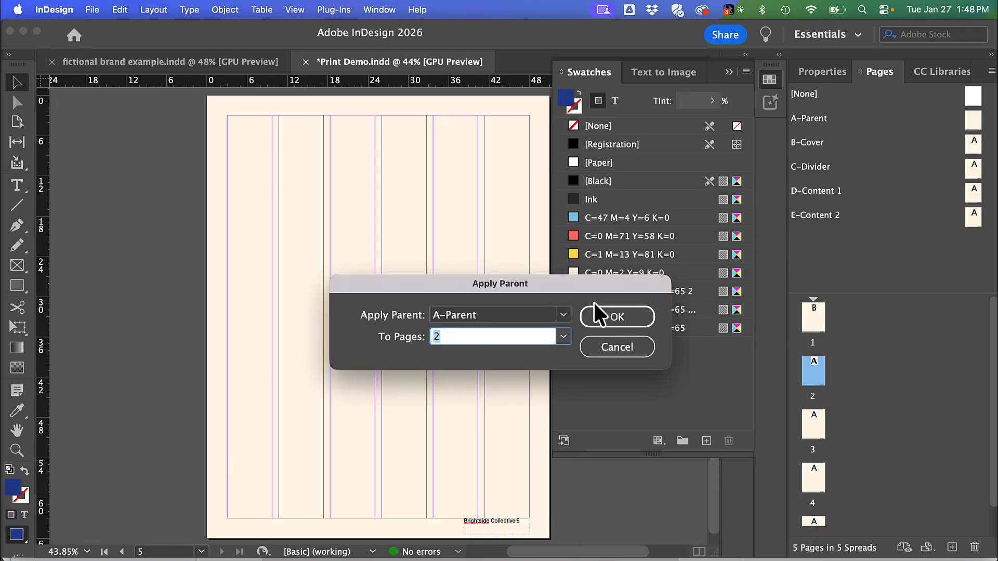
left_click(563, 315)
left_click(501, 390)
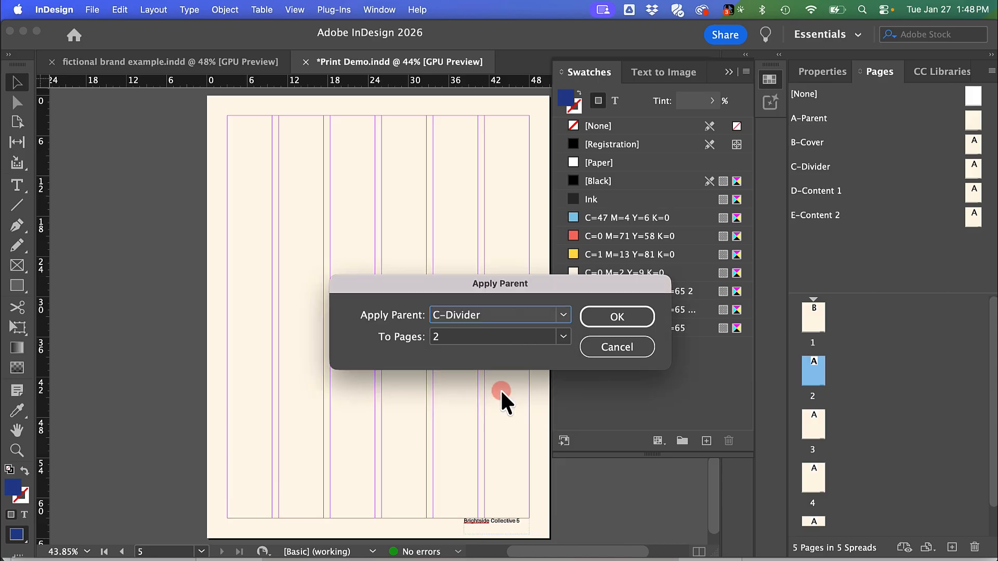
left_click(626, 317)
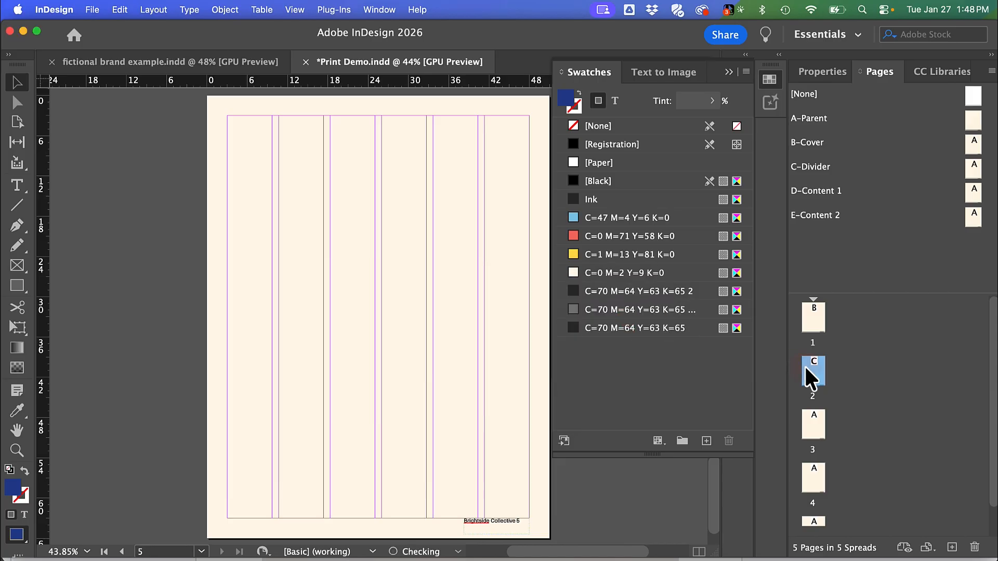
Apply the D-Content 1 parent to document page 3.
scroll(824, 418, "down", 1)
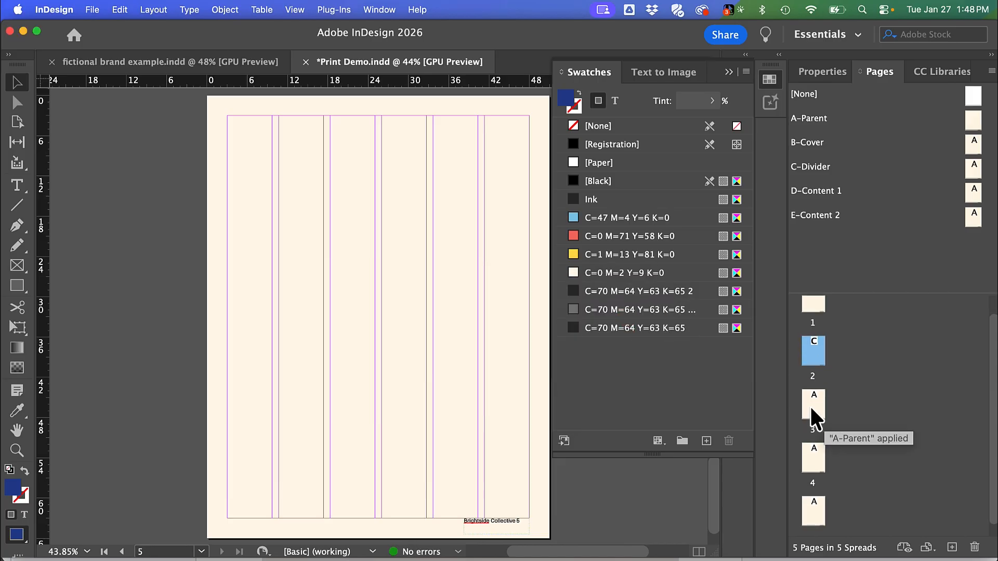
right_click(814, 409)
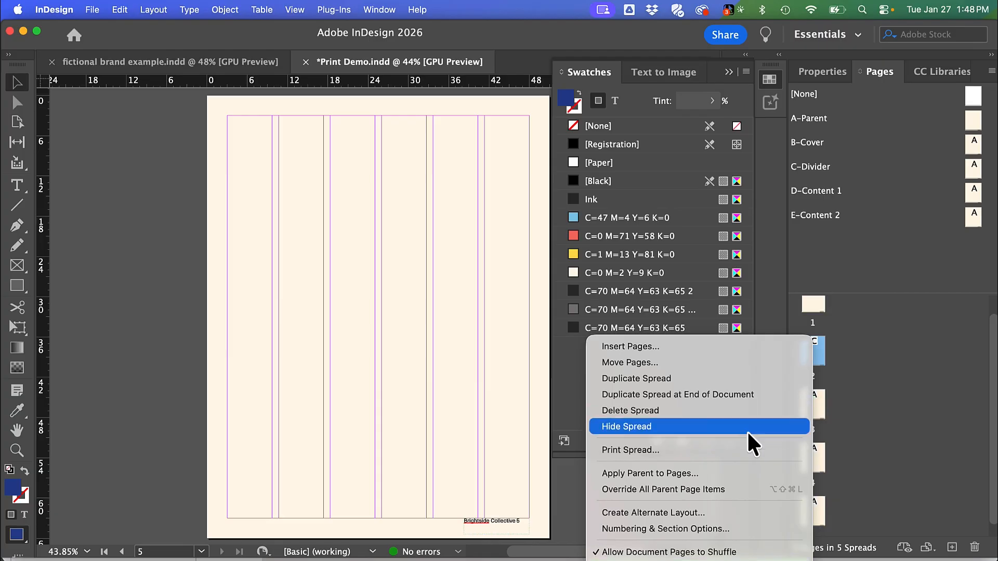
left_click(715, 467)
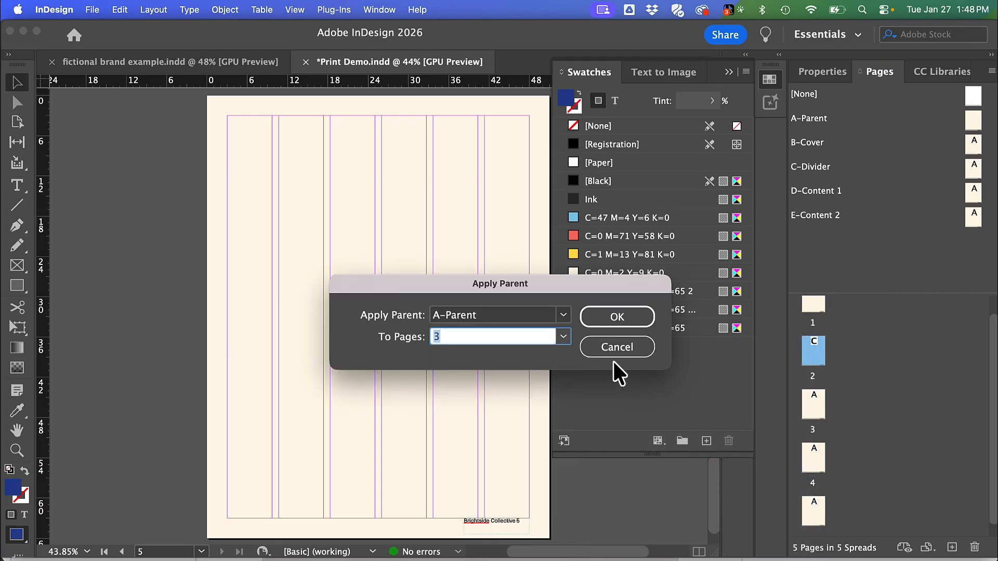
left_click(563, 314)
left_click(509, 403)
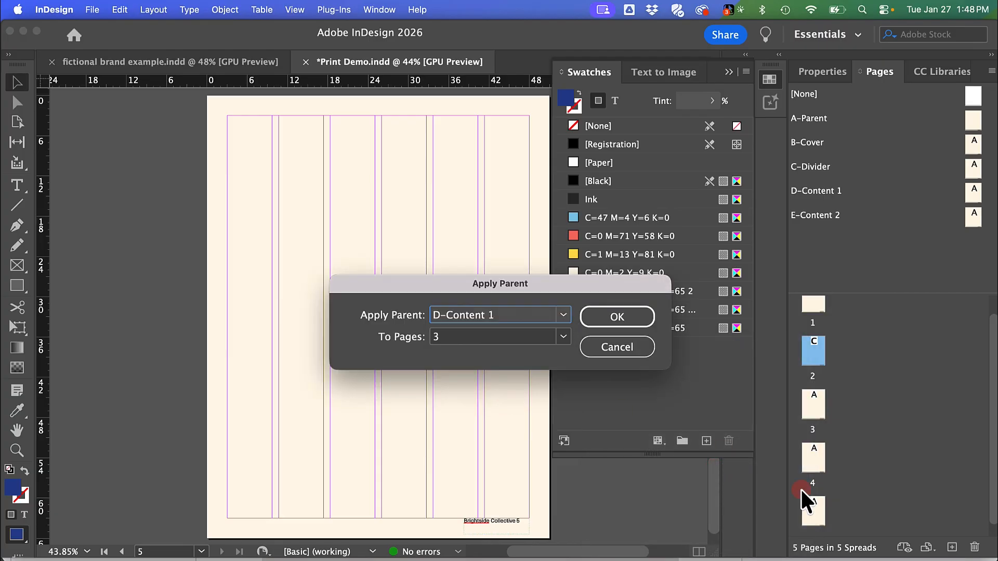
left_click(647, 327)
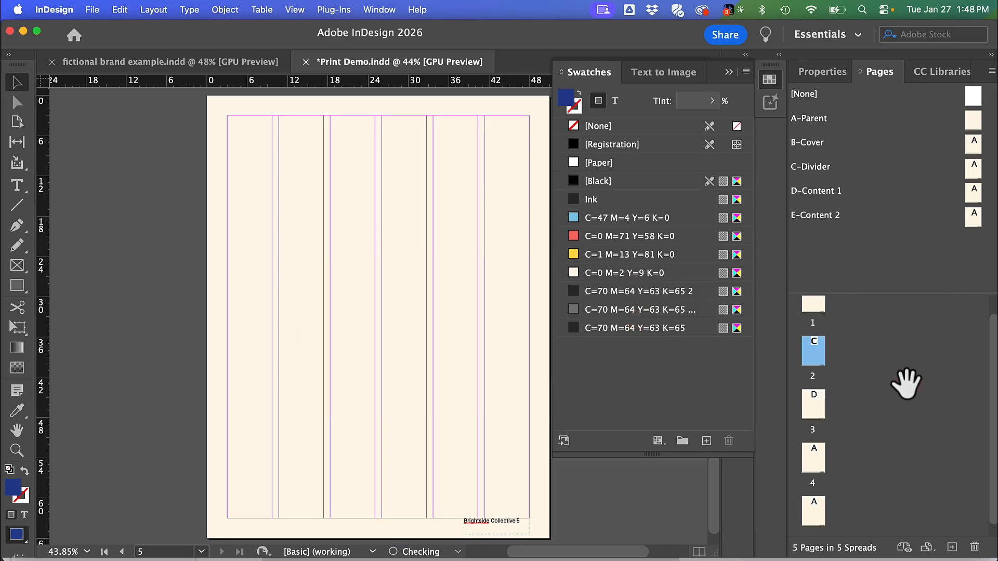
scroll(907, 385, "up", 1)
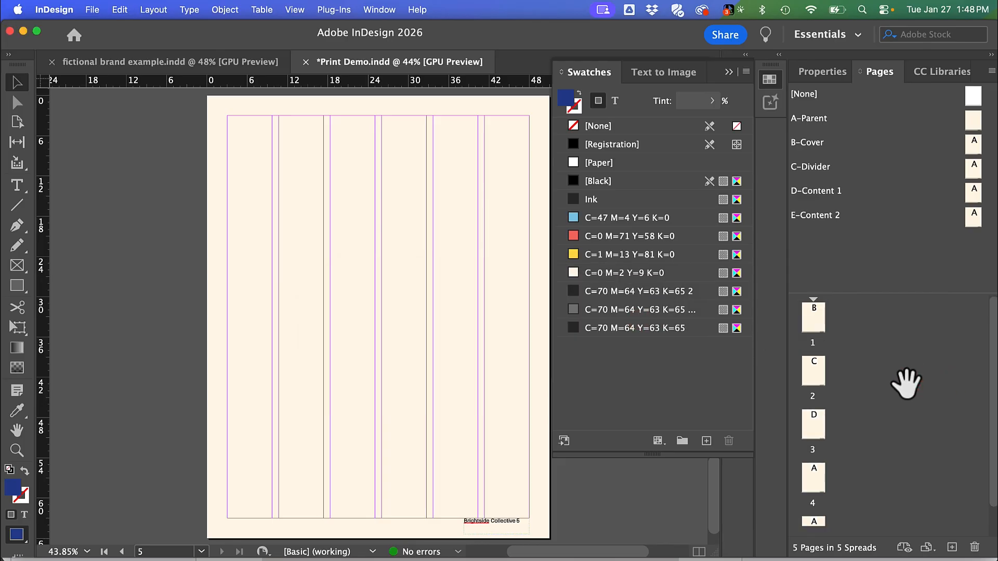
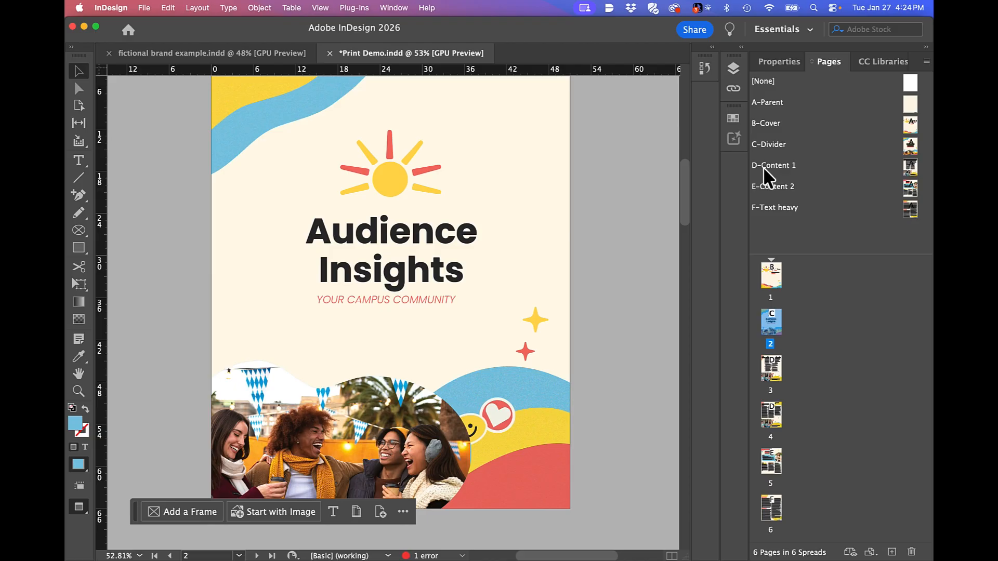
Review the Content 1, Content 2 and Text heavy parent layouts and the Situation Analysis layout on document page 3.
double_click(763, 166)
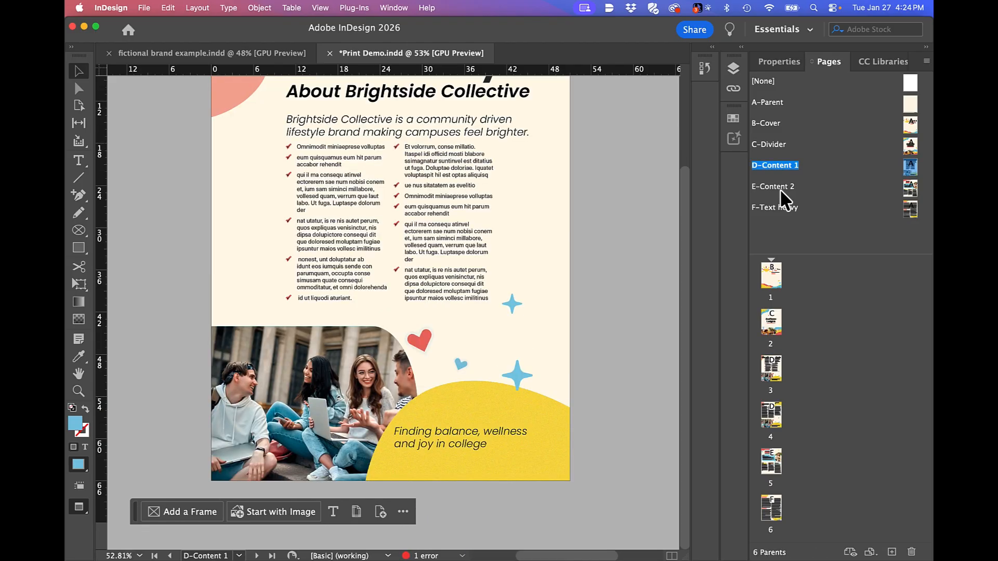
double_click(780, 188)
double_click(781, 207)
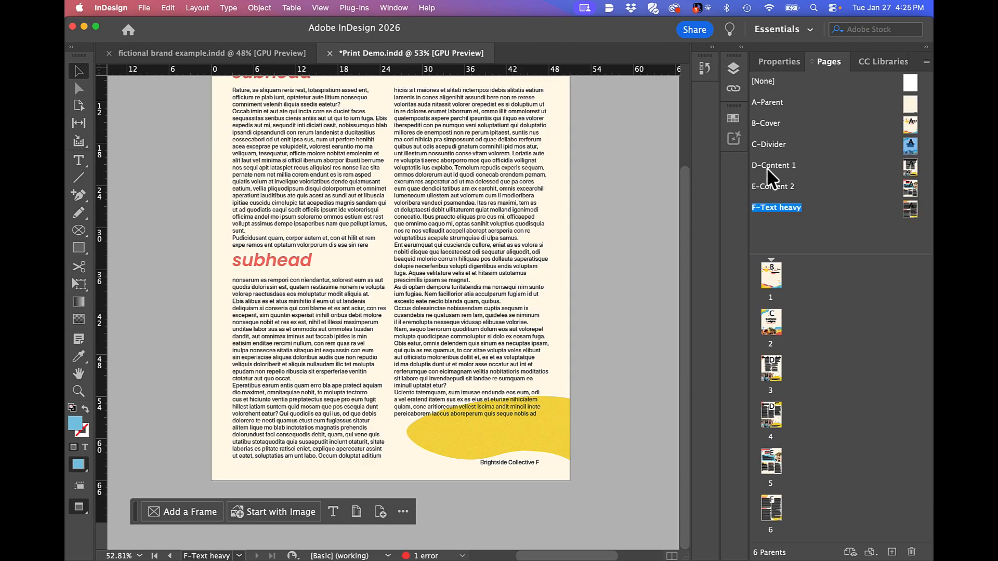
double_click(771, 368)
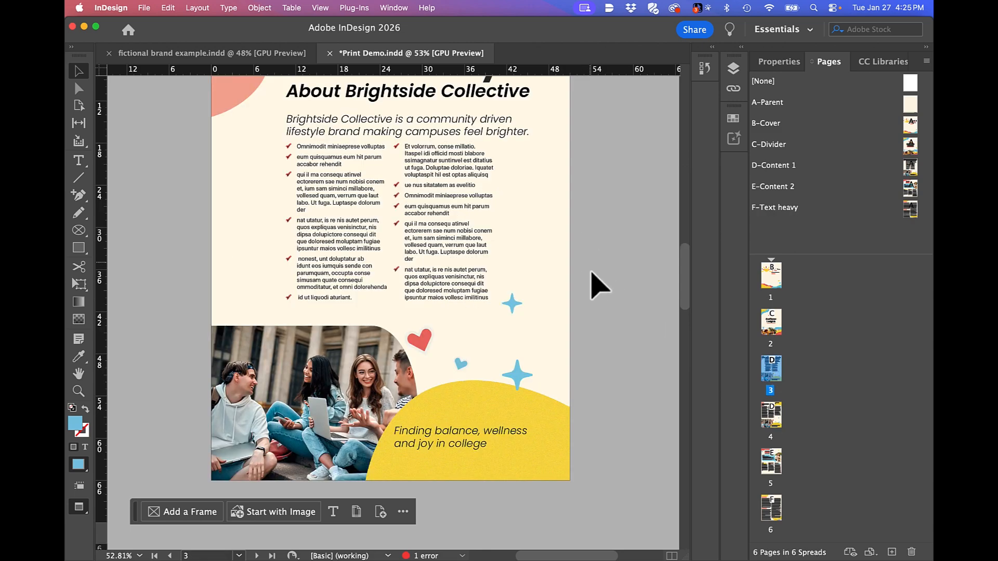
scroll(594, 283, "up", 3)
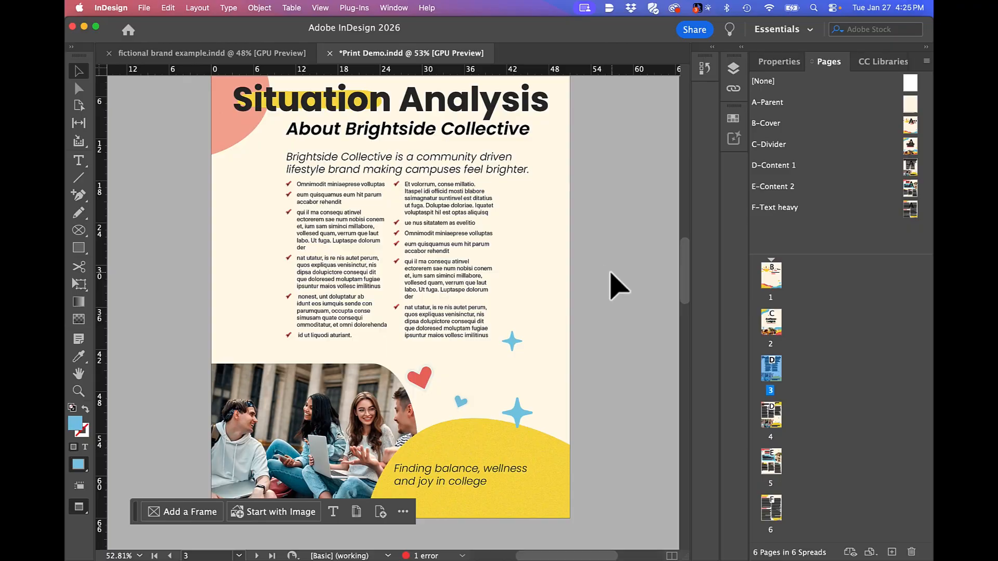
Go to document page 4 and save its three-column layout as a new parent page.
double_click(775, 411)
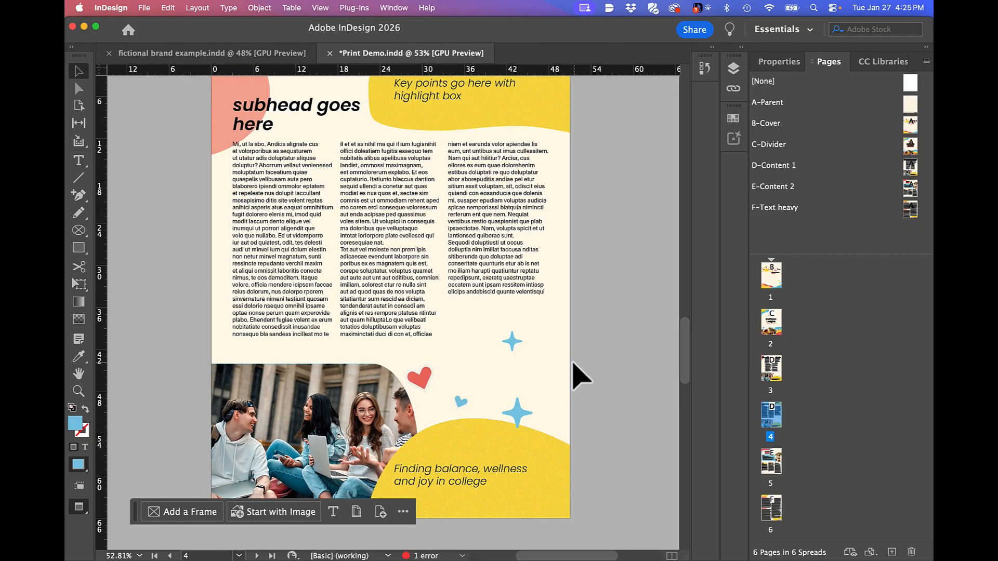
scroll(629, 379, "up", 1)
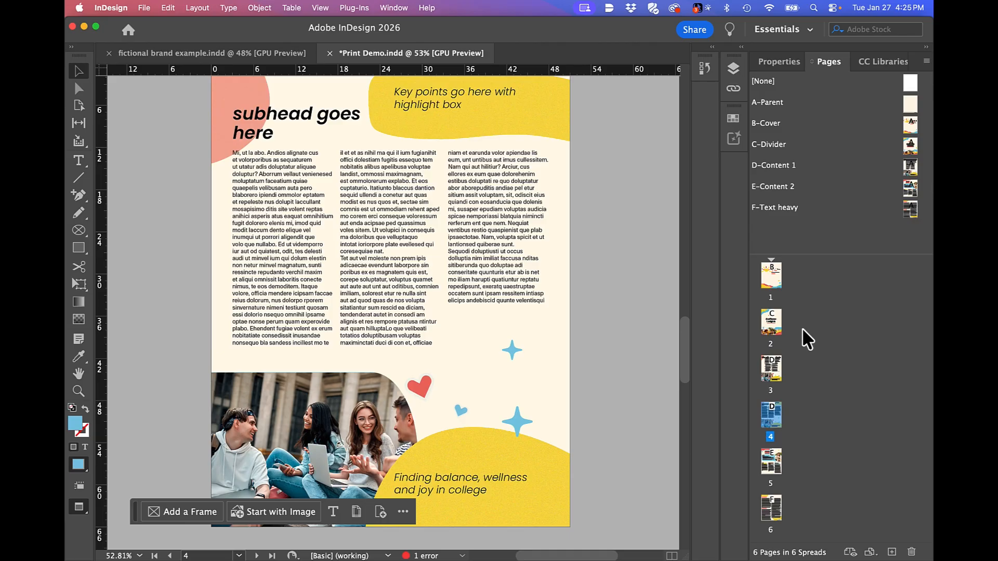
left_click(927, 61)
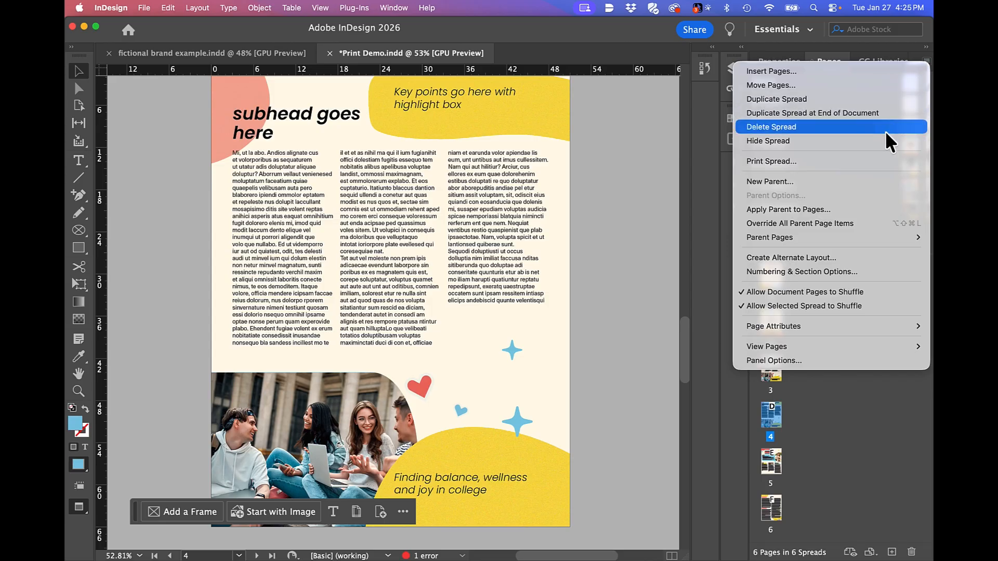
mouse_move(821, 237)
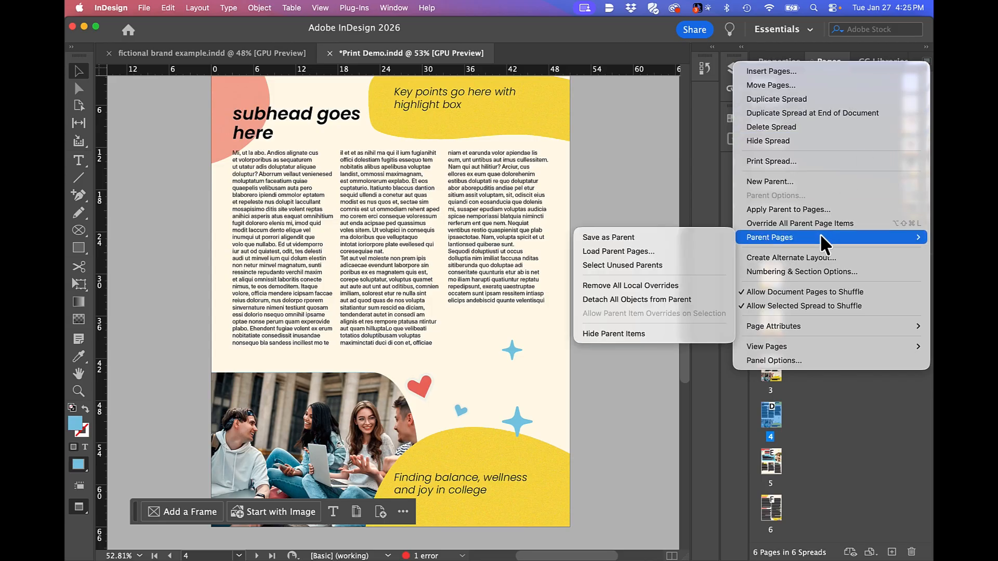
left_click(645, 235)
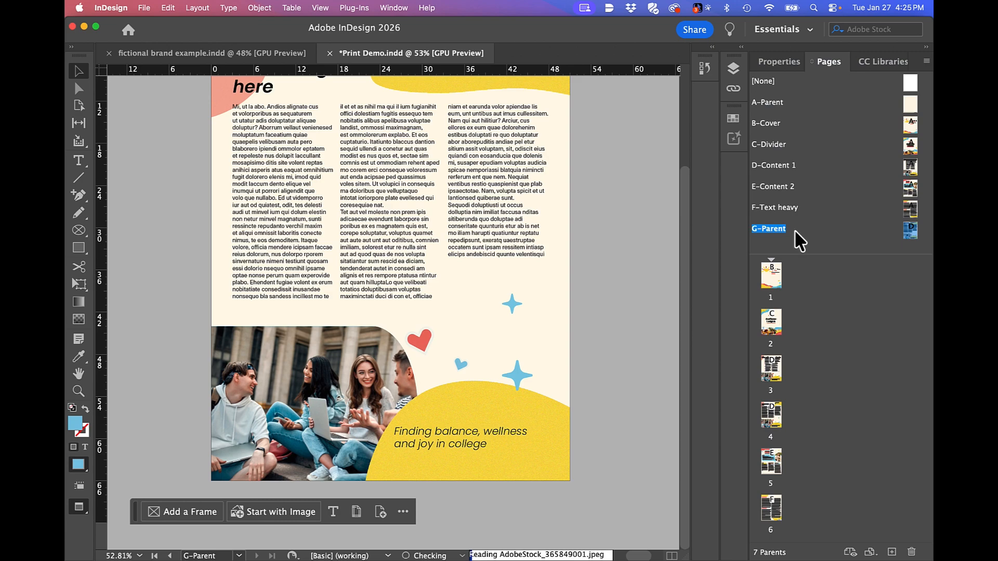
Rename the new G parent as Content 1 a, keeping it based on D-Content 1.
right_click(768, 228)
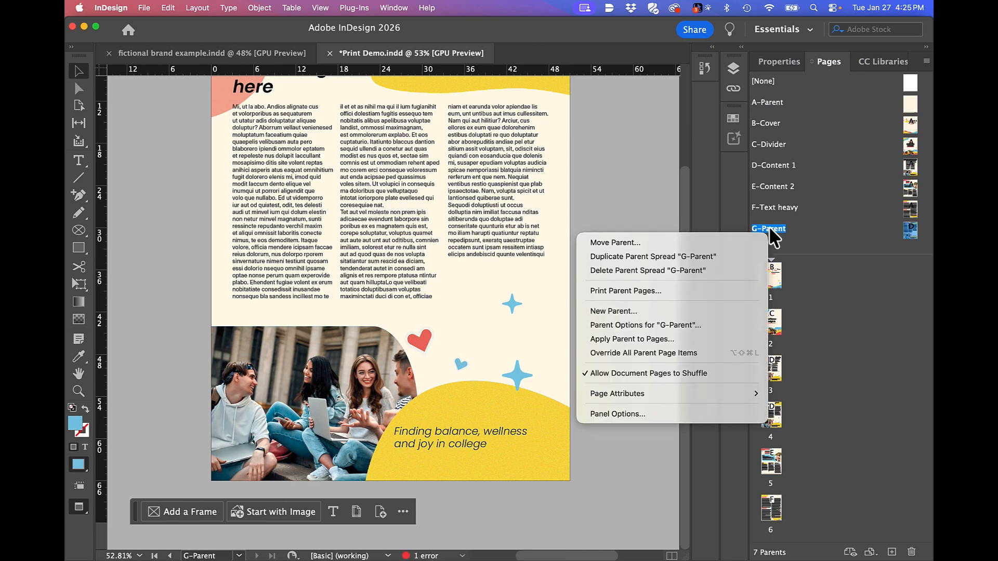
left_click(685, 325)
left_click(482, 279)
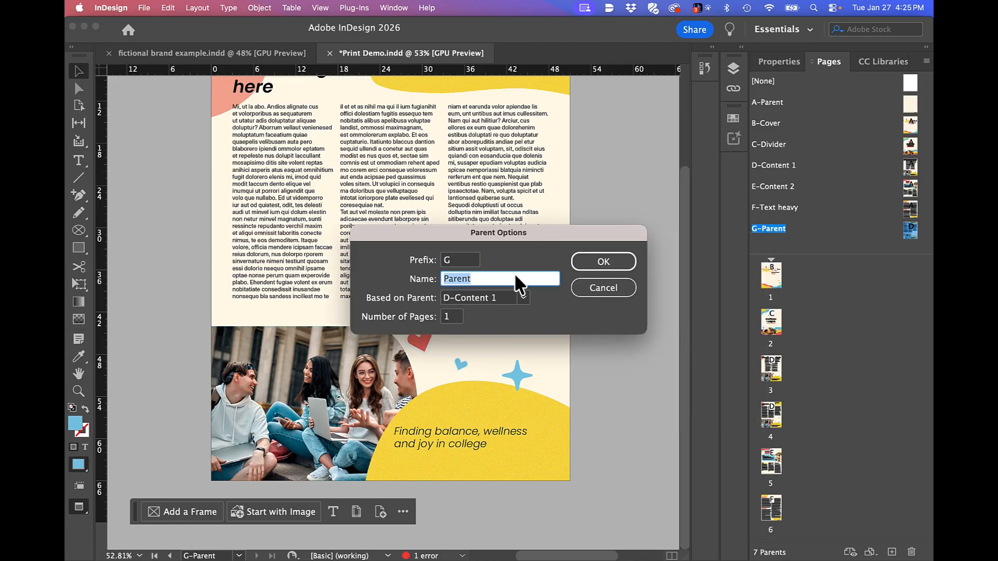
type("Content 1 a")
left_click(591, 262)
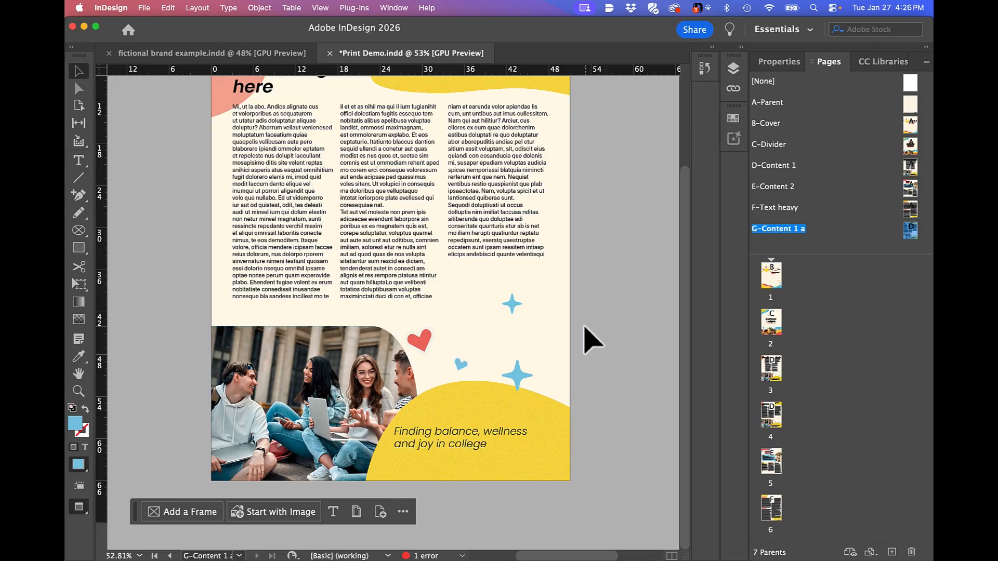
Examine the body text, subhead and decorative objects on document page 4 together with the color swatches applied to them.
double_click(767, 414)
left_click(474, 161)
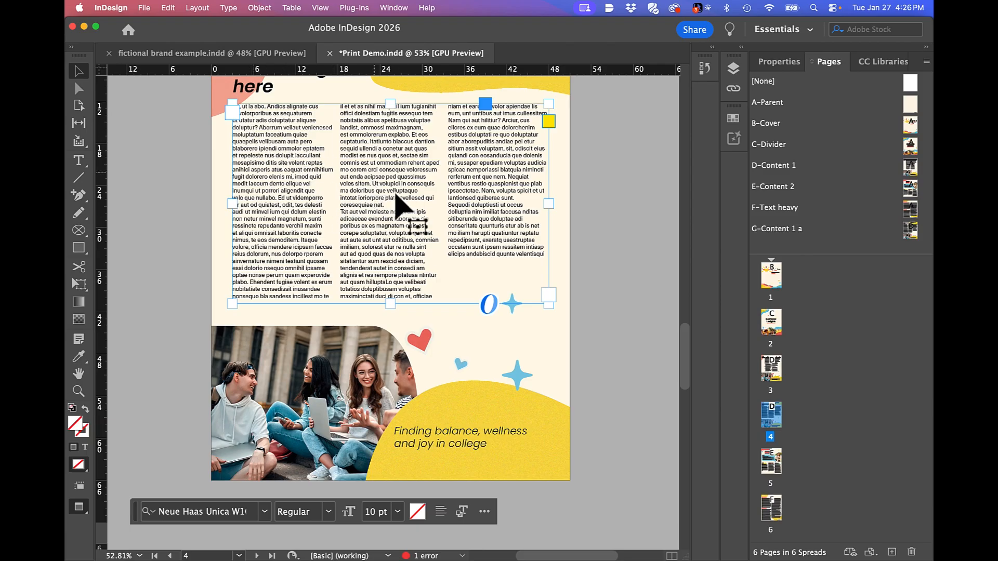
scroll(419, 236, "up", 2)
double_click(312, 104)
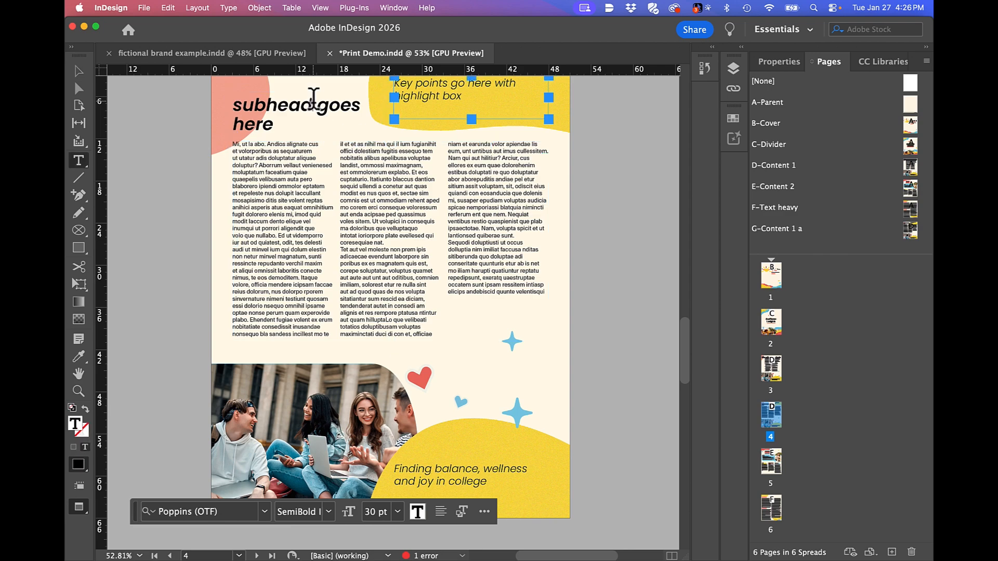
left_click(732, 118)
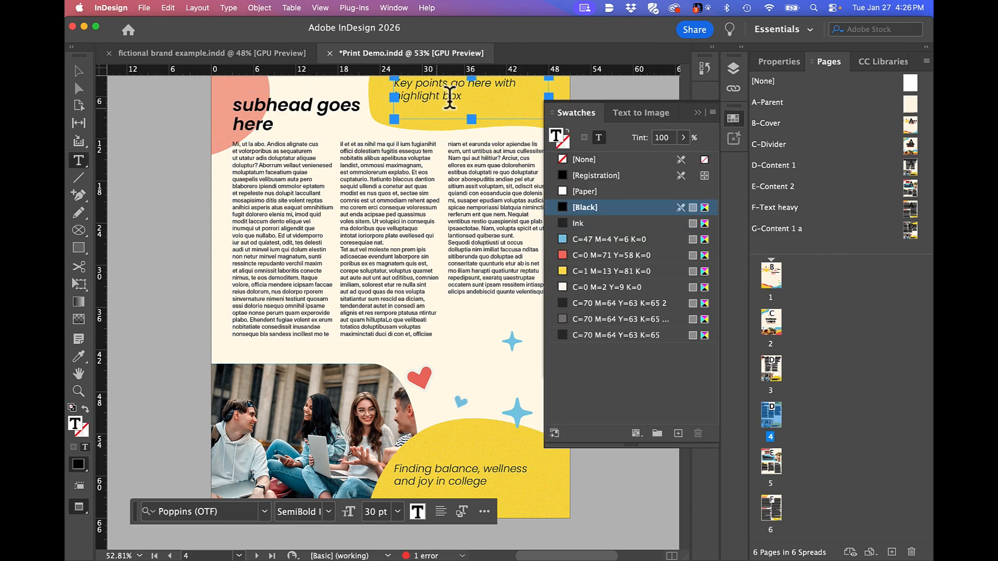
left_click(78, 70)
left_click(106, 78)
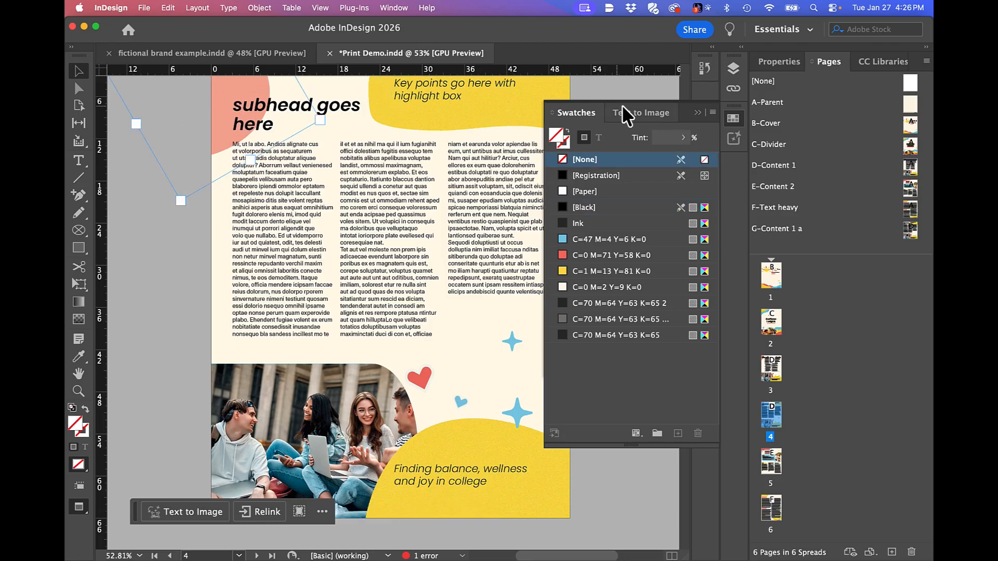
left_click(626, 89)
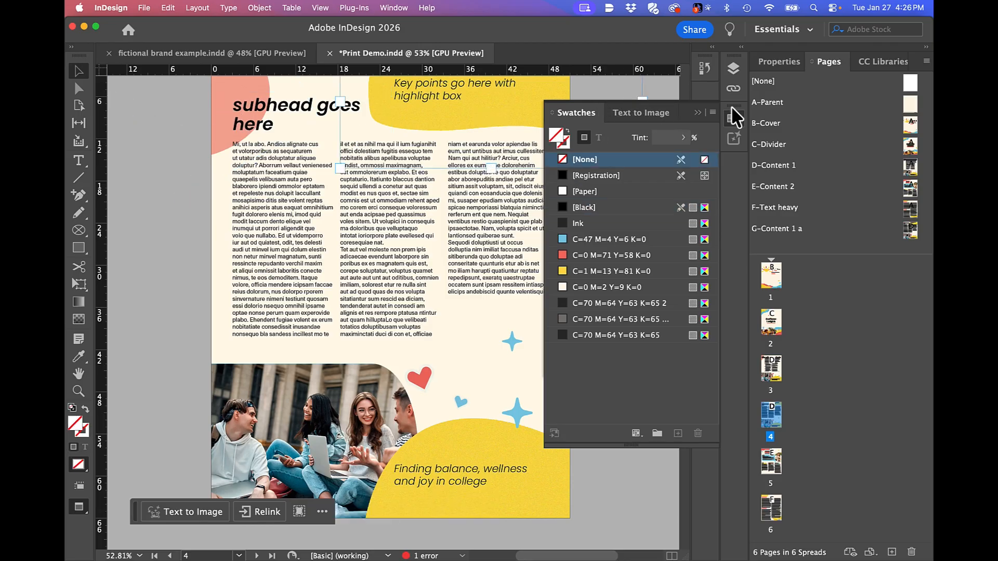
Open A-Parent and set the Editorial display paragraph style's character color to Ink at 100% tint.
double_click(772, 103)
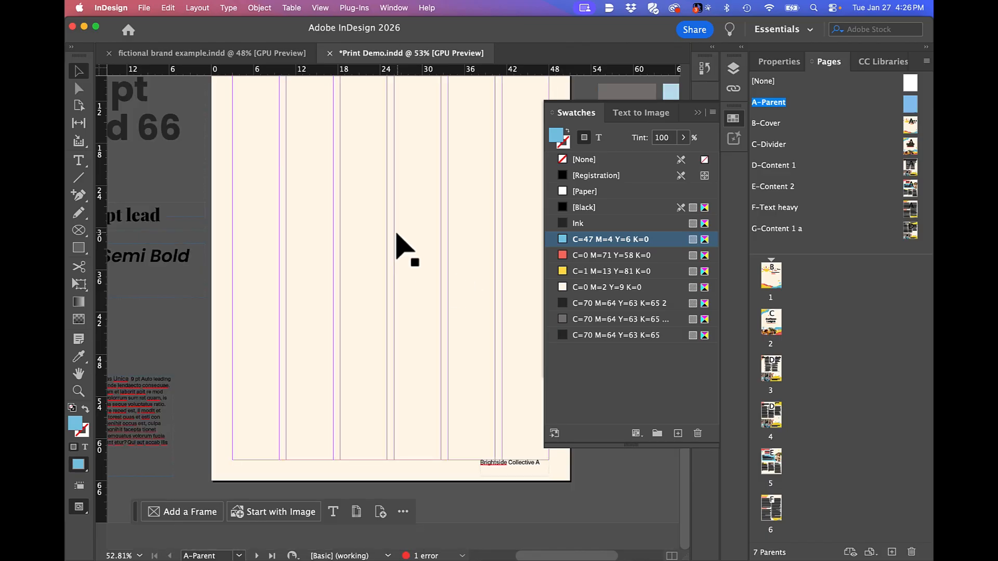
scroll(299, 255, "left", 10)
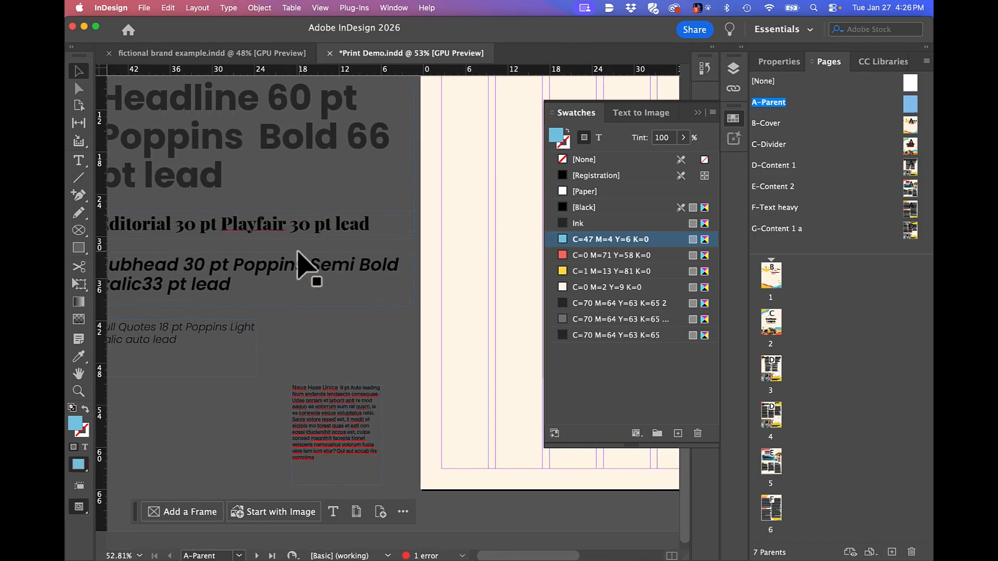
left_click(333, 228)
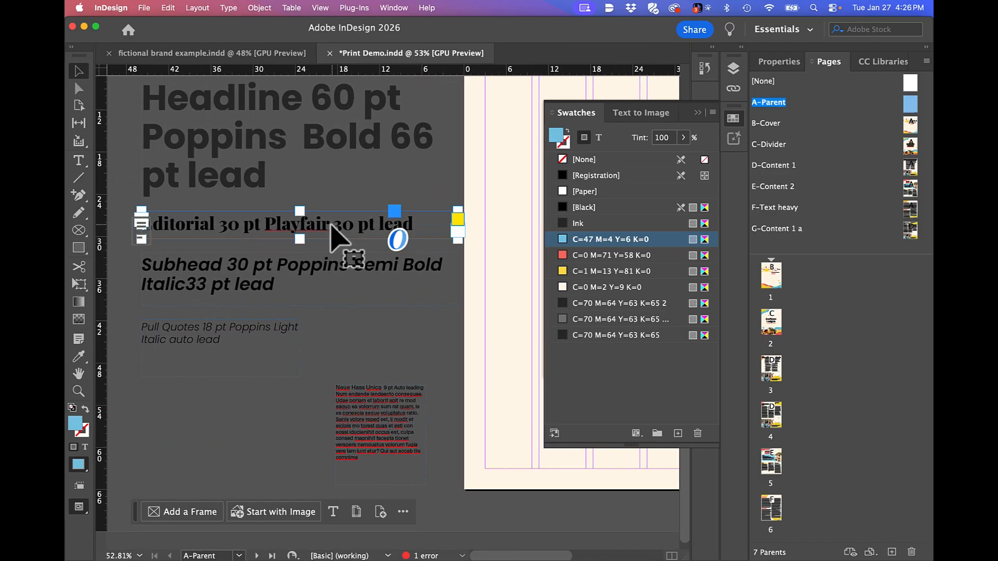
left_click(779, 62)
left_click(697, 113)
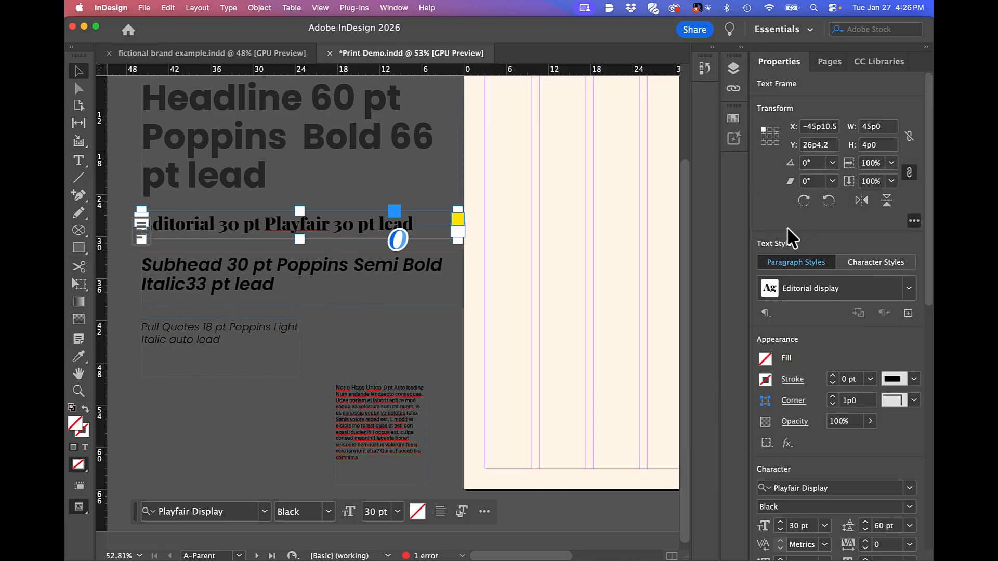
left_click(909, 289)
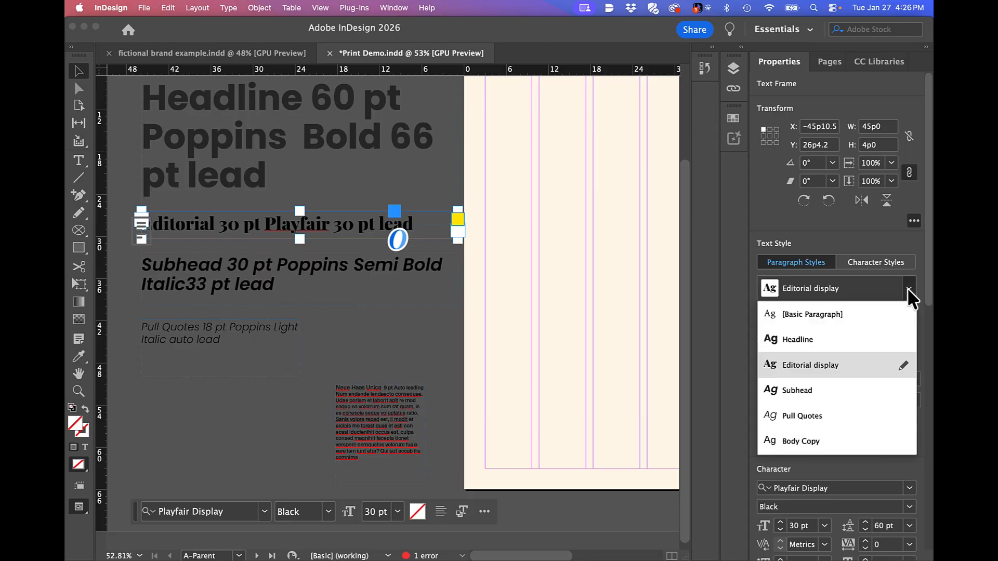
left_click(904, 365)
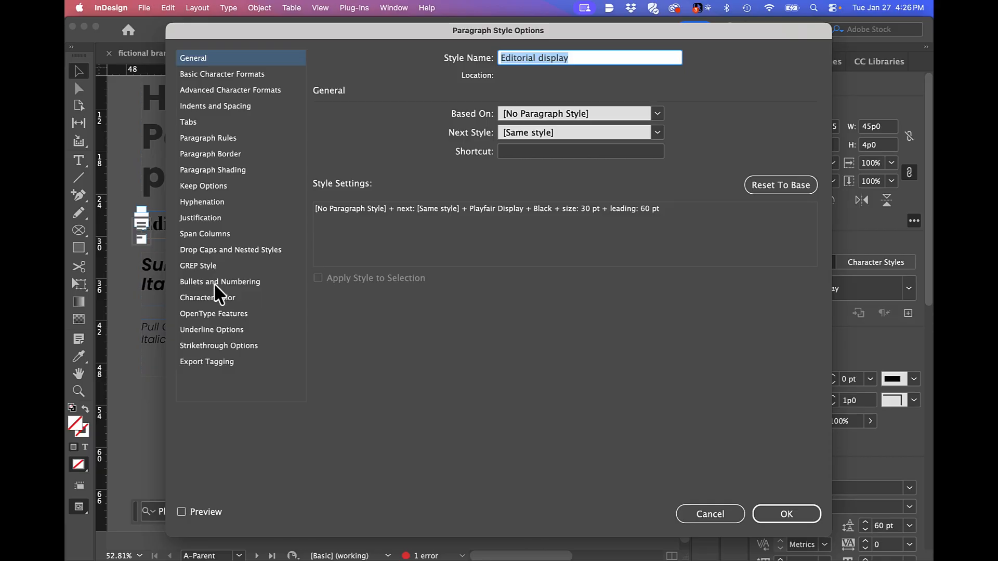
left_click(215, 299)
left_click(466, 185)
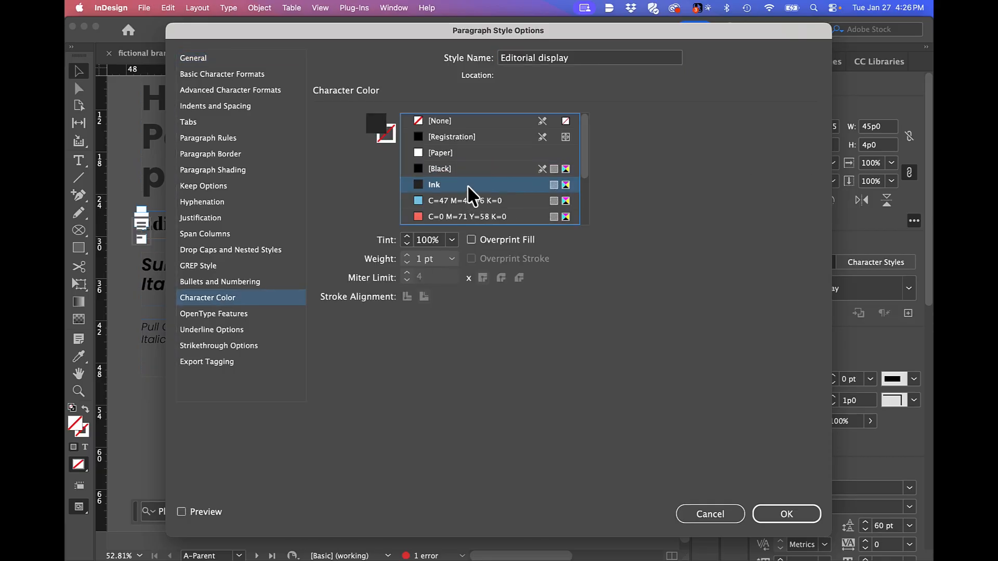
left_click(793, 517)
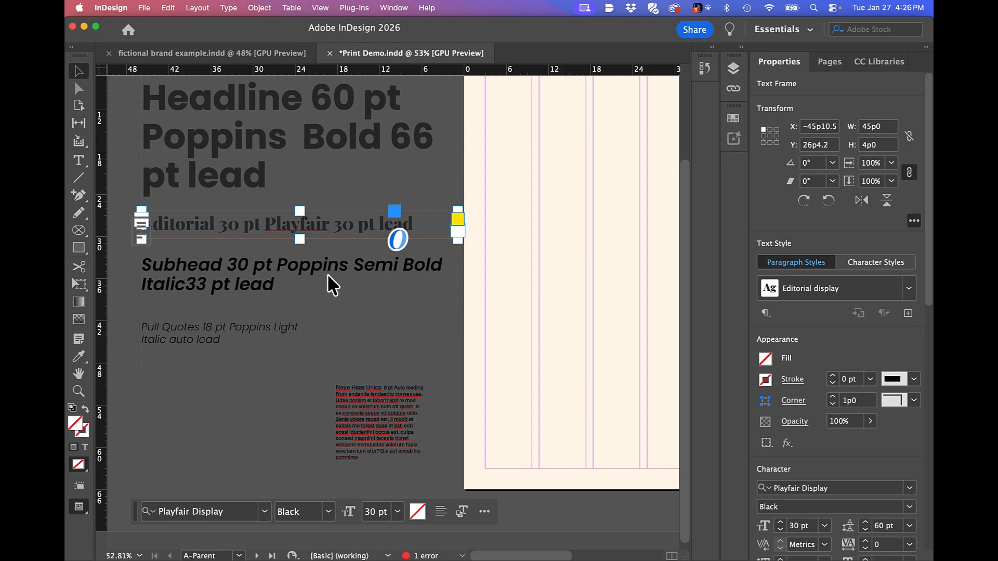
Set the Subhead paragraph style's character color to Ink.
left_click(368, 270)
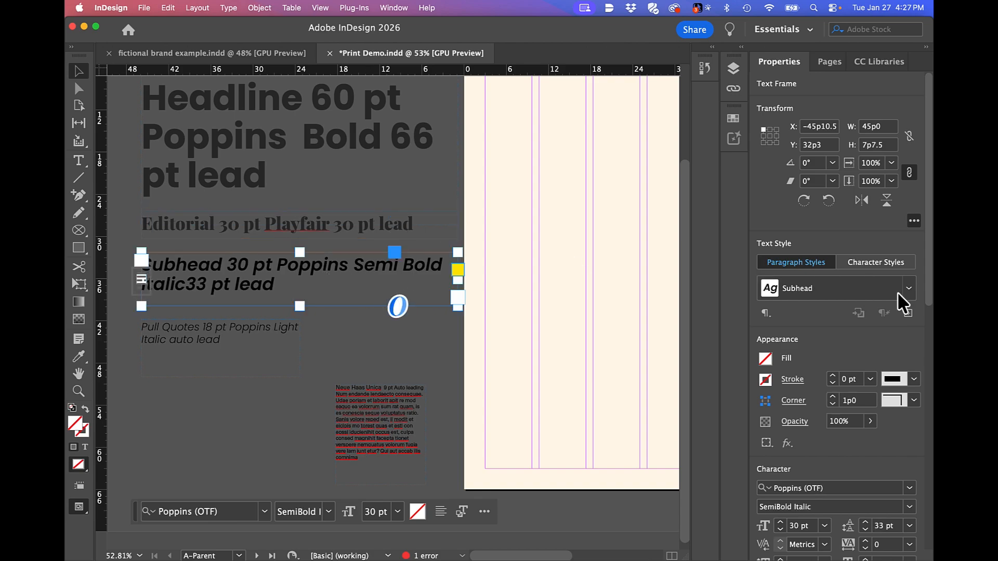
left_click(911, 290)
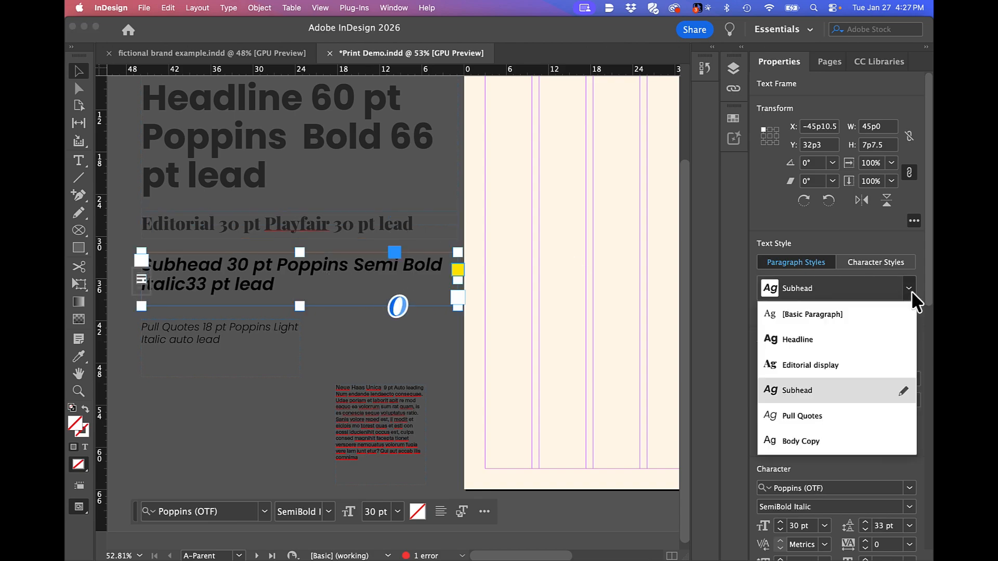
left_click(905, 392)
left_click(231, 300)
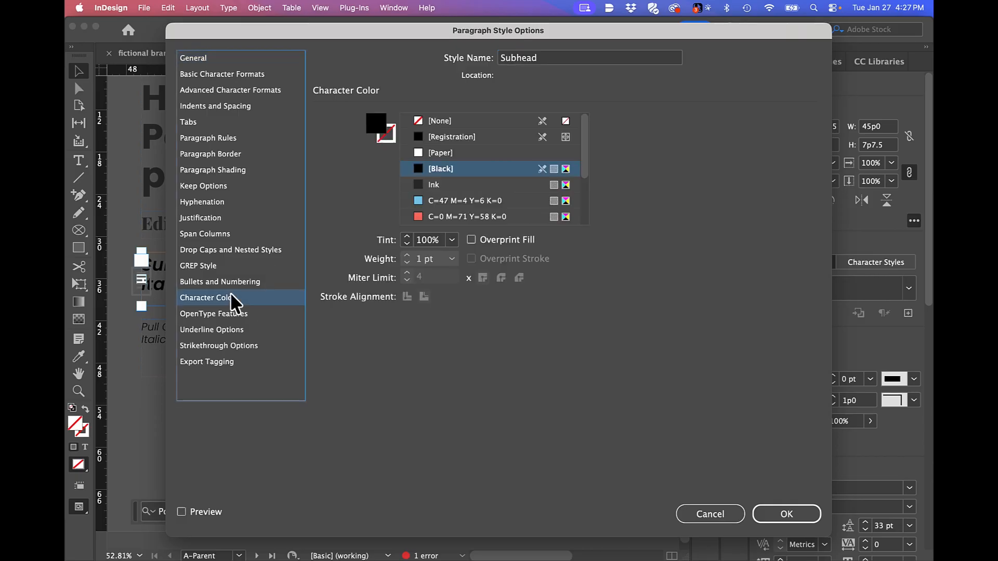
left_click(462, 189)
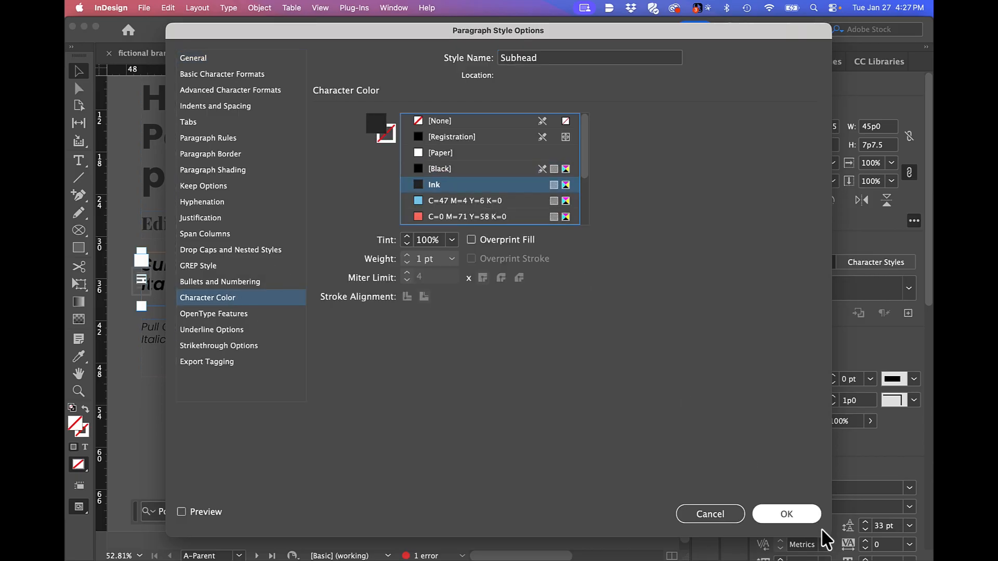
left_click(803, 515)
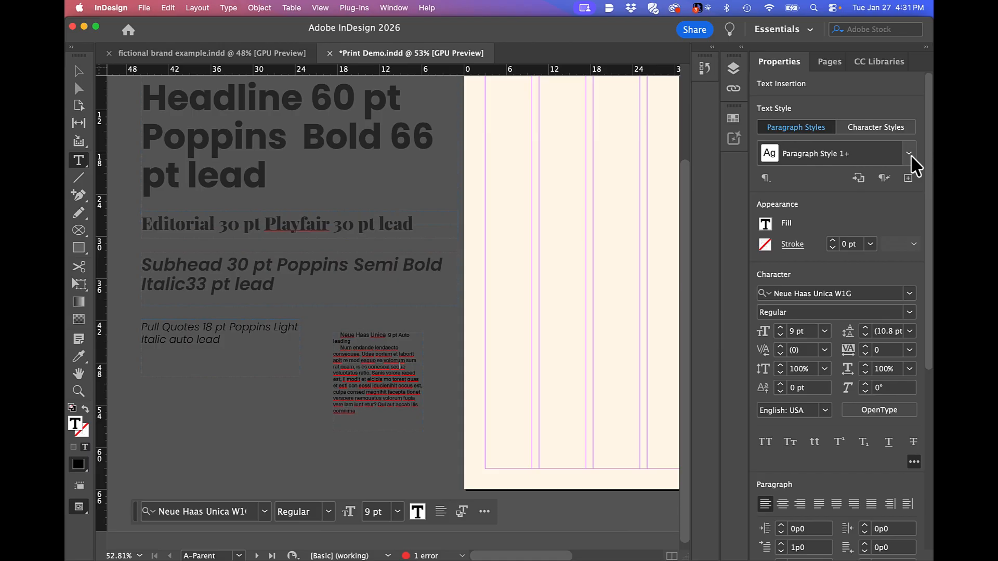
Give the Body Copy paragraph style a first line indent of 1p.
left_click(909, 154)
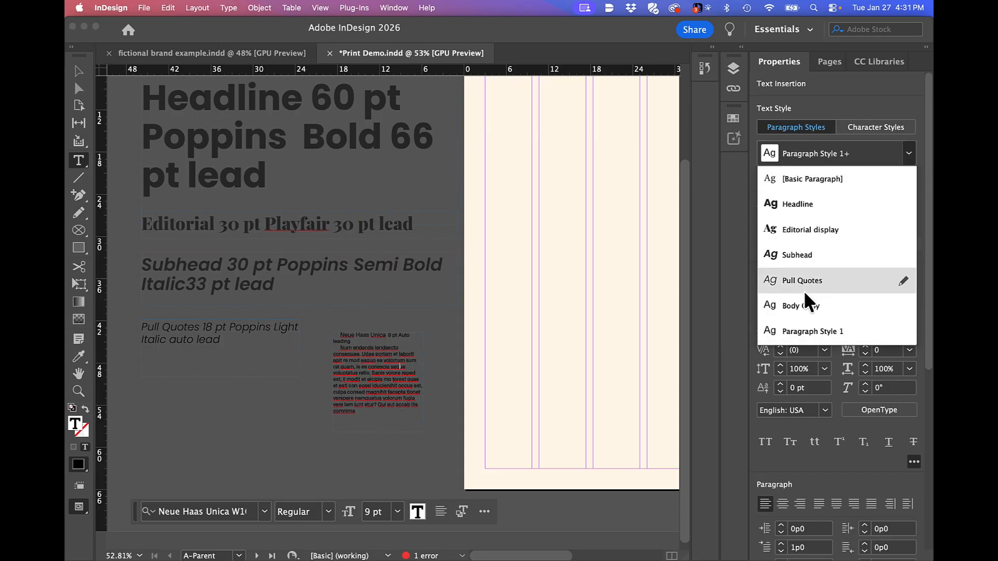
left_click(904, 307)
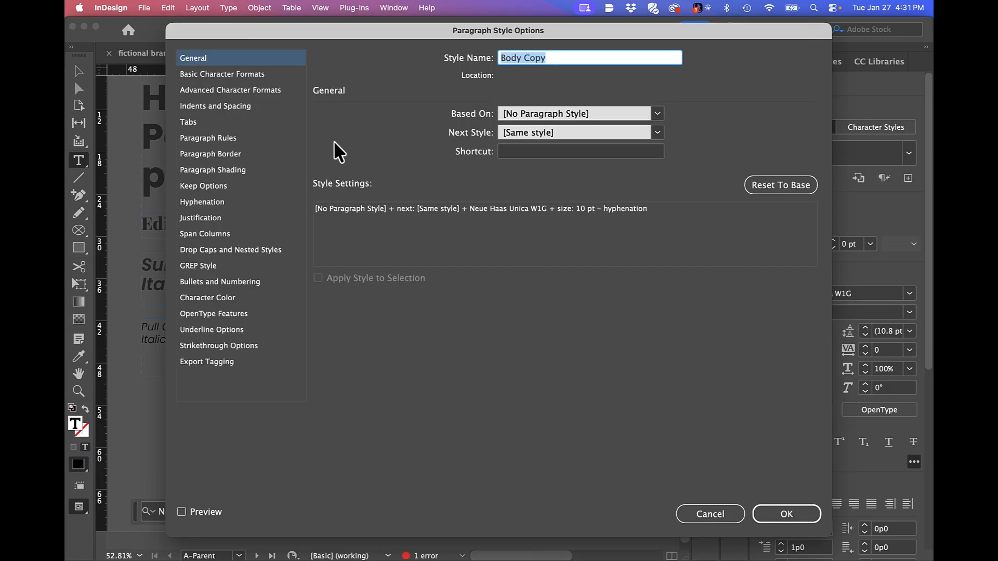
left_click(205, 107)
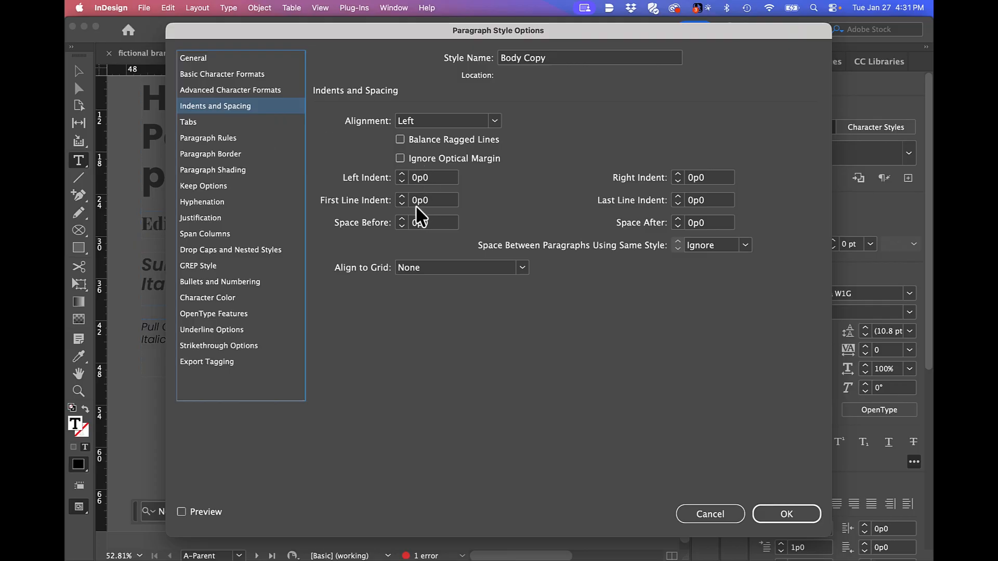
left_click_drag(427, 200, 413, 198)
type("1")
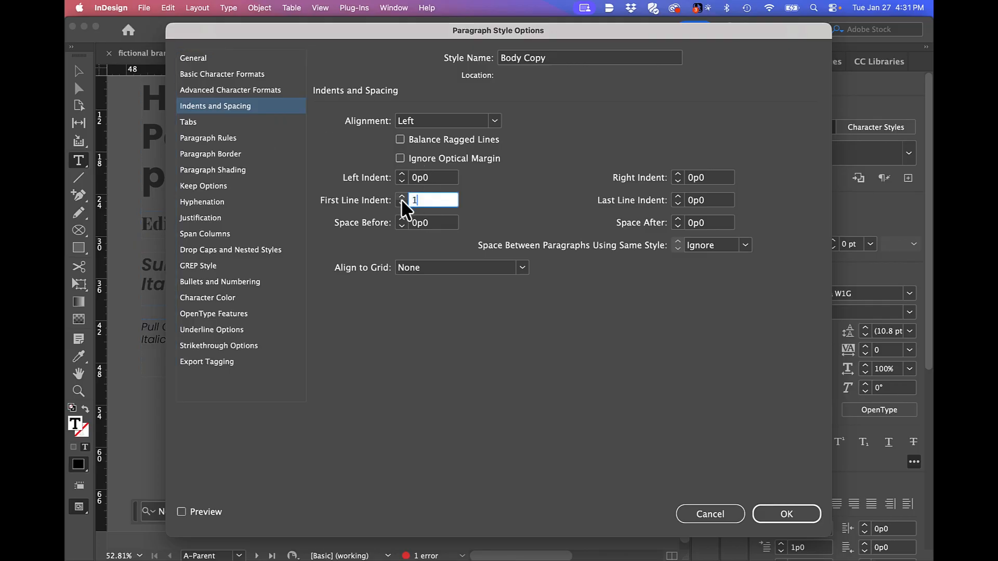
type("p")
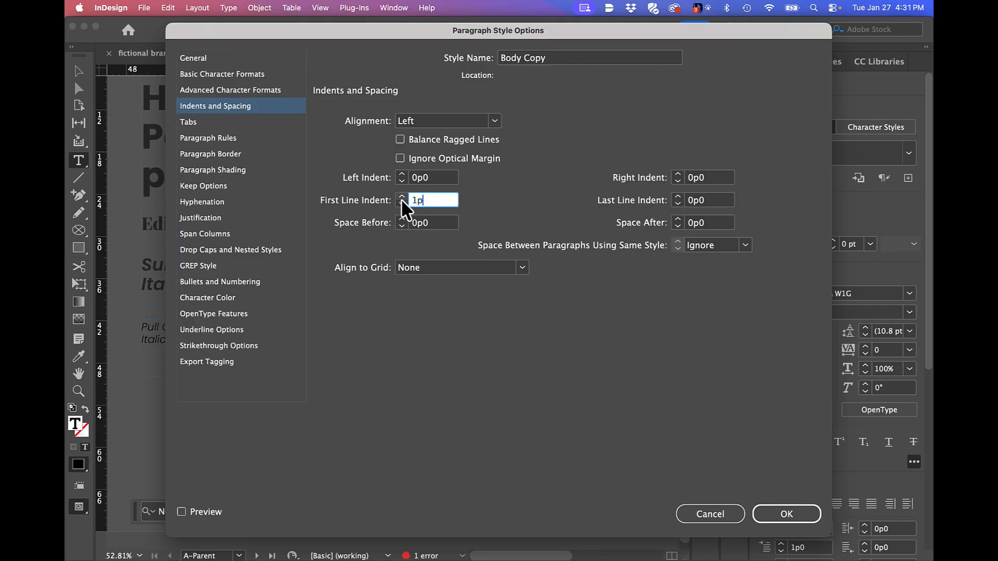
left_click(800, 510)
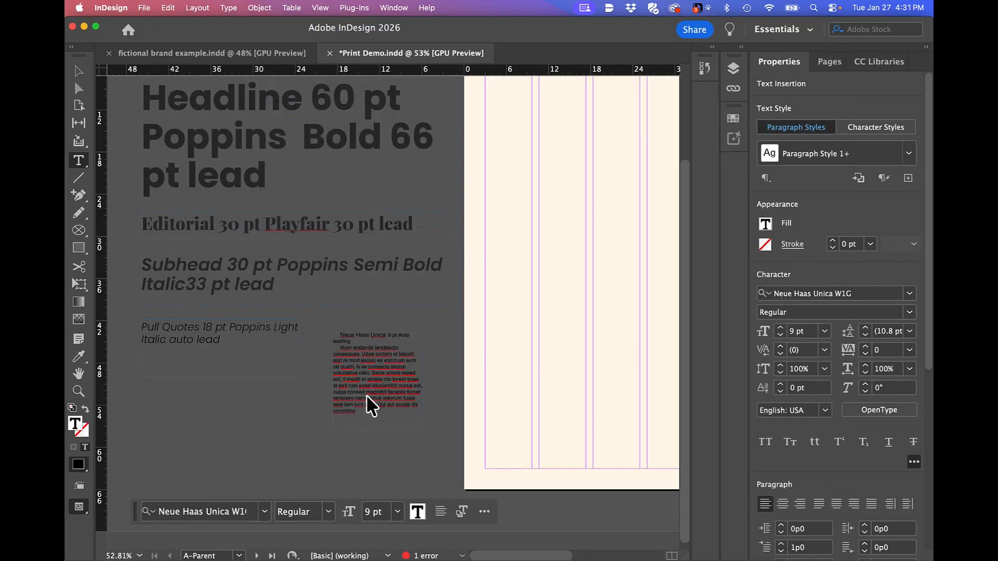
Apply the Body Copy paragraph style to all text in the Neue Haas Unica sample frame beside A-Parent.
key("super+a")
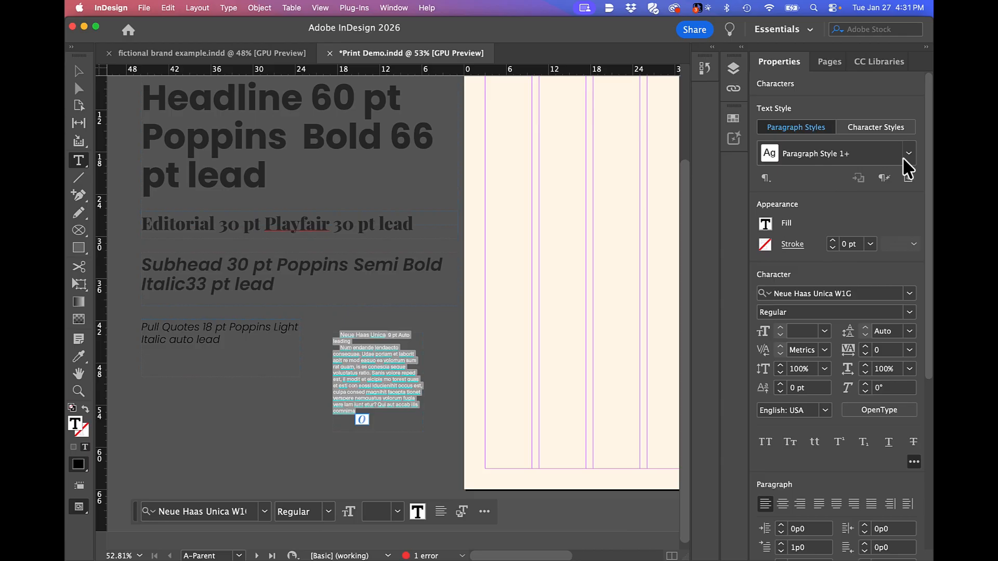
left_click(910, 154)
left_click(800, 306)
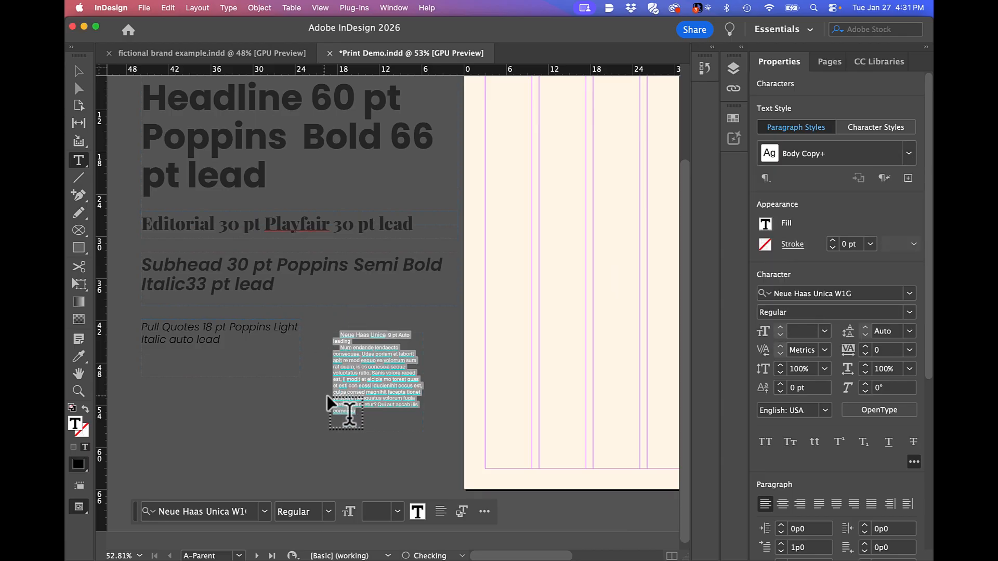
left_click(375, 382)
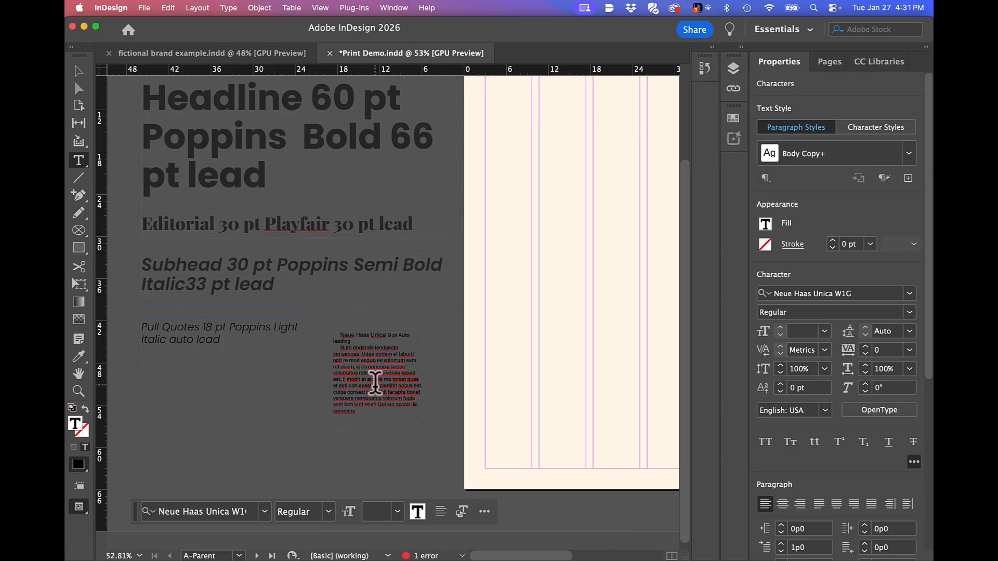
Review the body text on the Content 2, Content 1 and Text heavy parents for the first line indent.
left_click(823, 64)
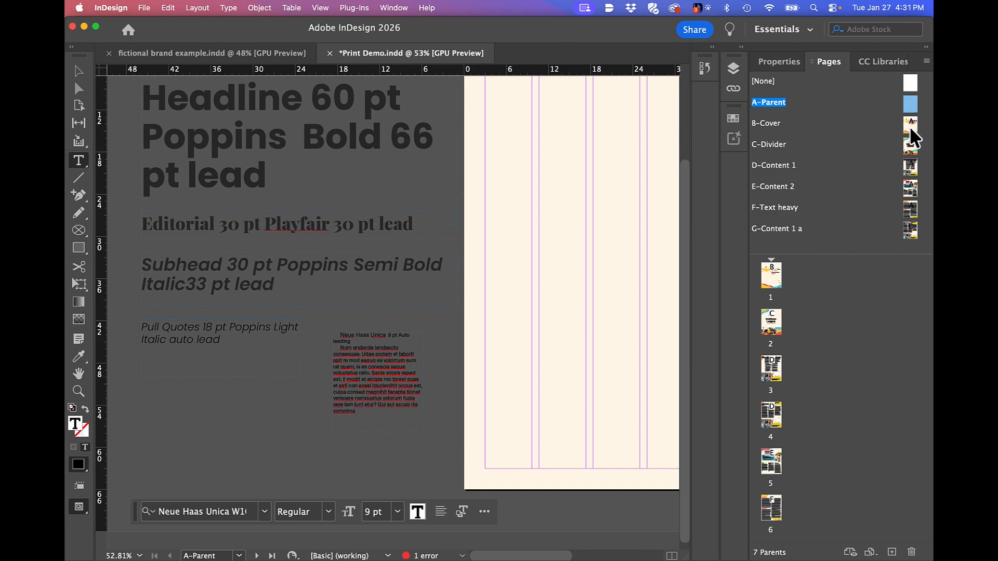
double_click(909, 188)
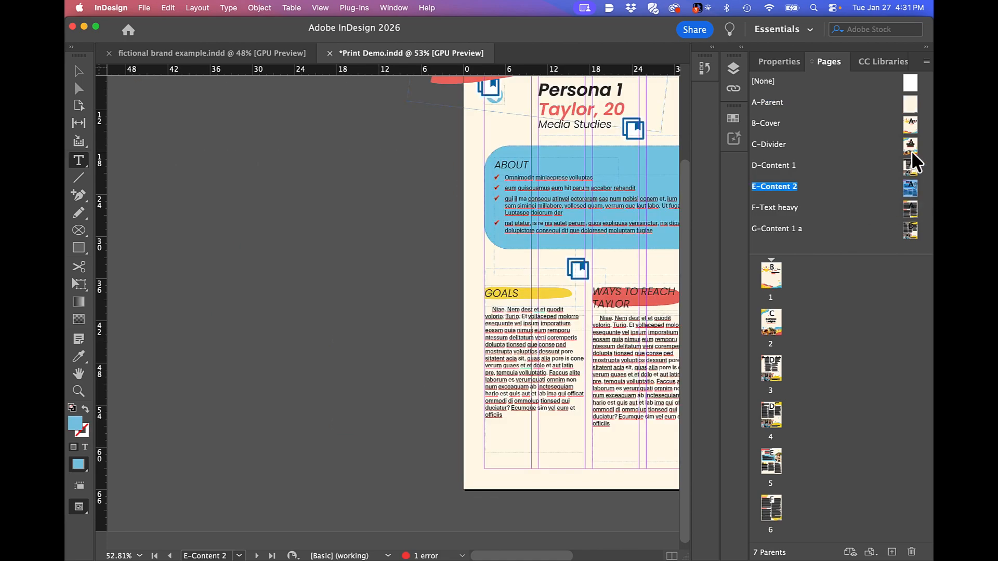
double_click(910, 167)
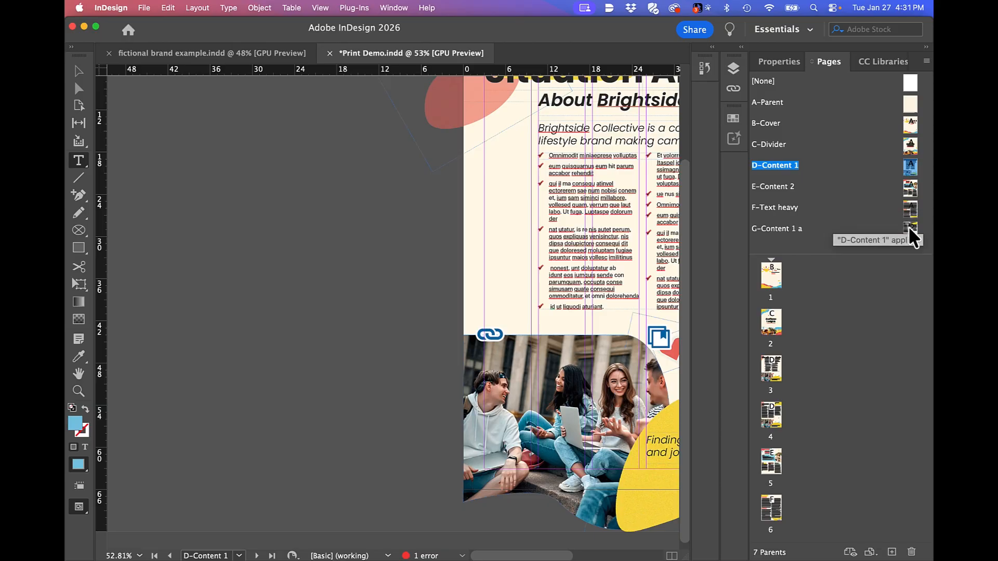
double_click(910, 211)
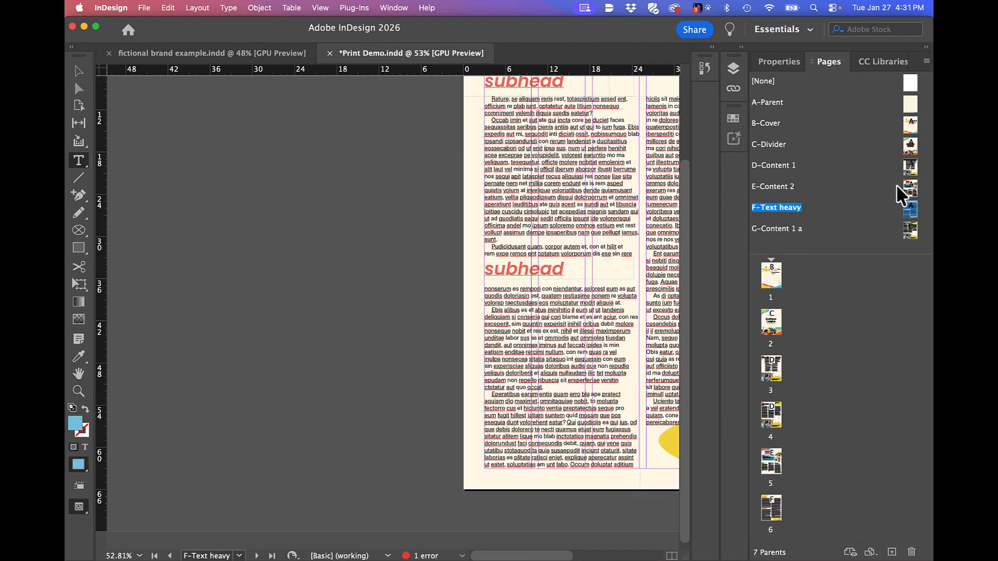
left_click(75, 70)
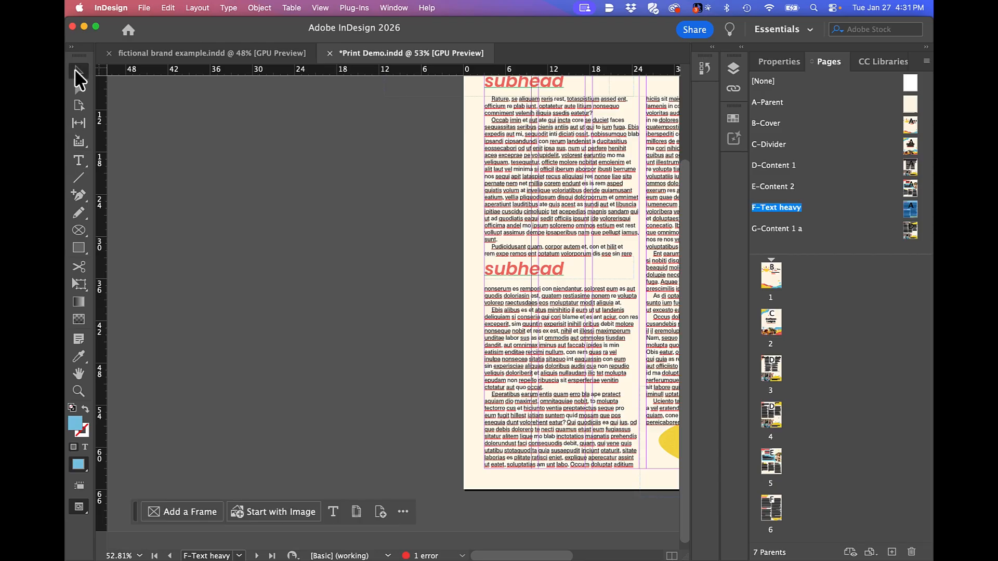
scroll(364, 299, "right", 5)
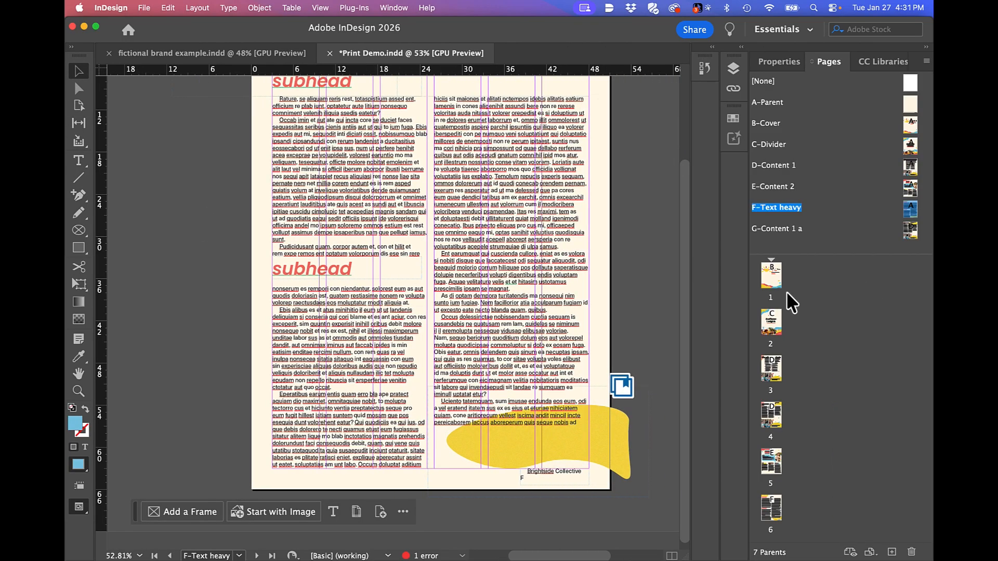
Duplicate the persona spread on document page 5 and override all parent page items on the copy.
double_click(767, 459)
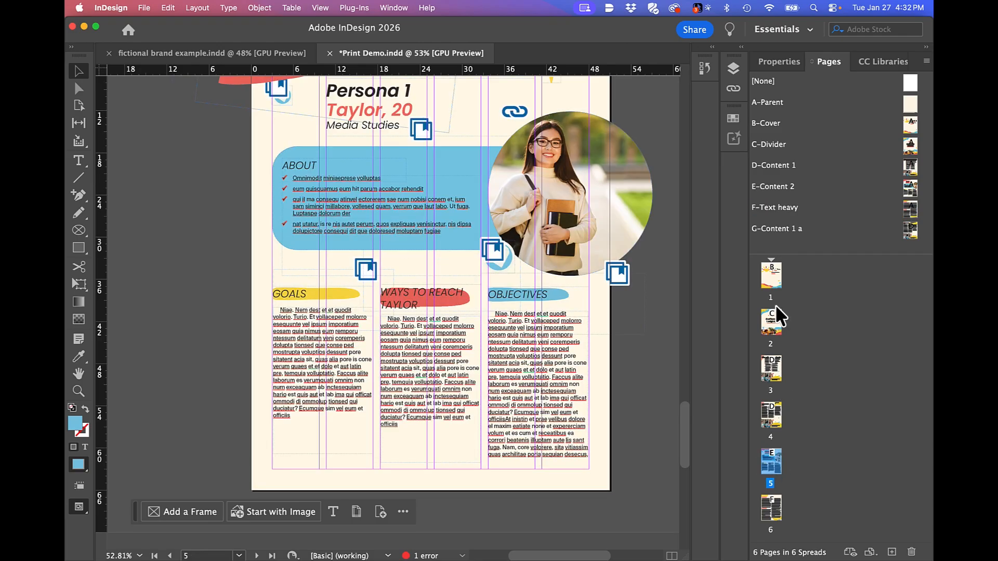
right_click(773, 461)
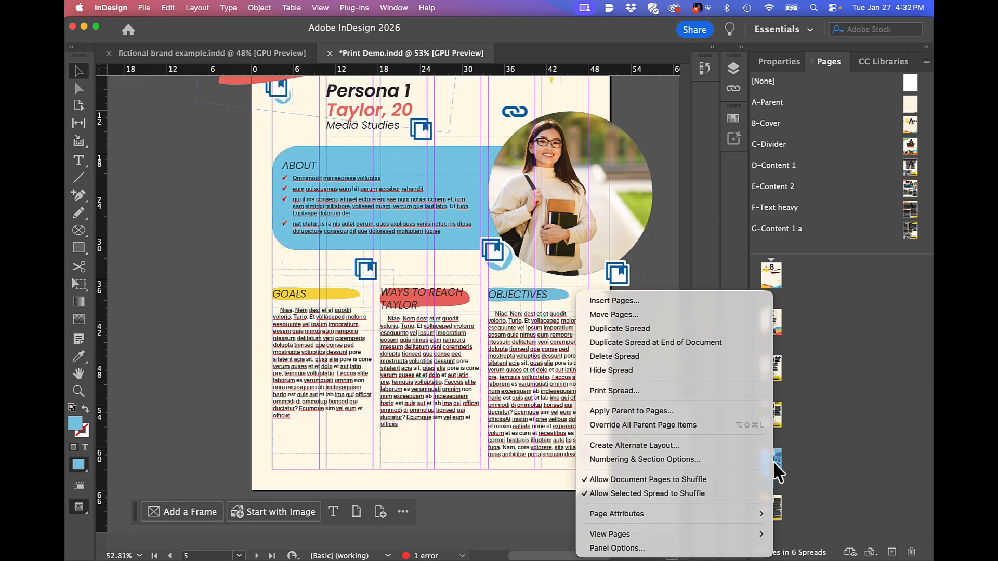
left_click(679, 337)
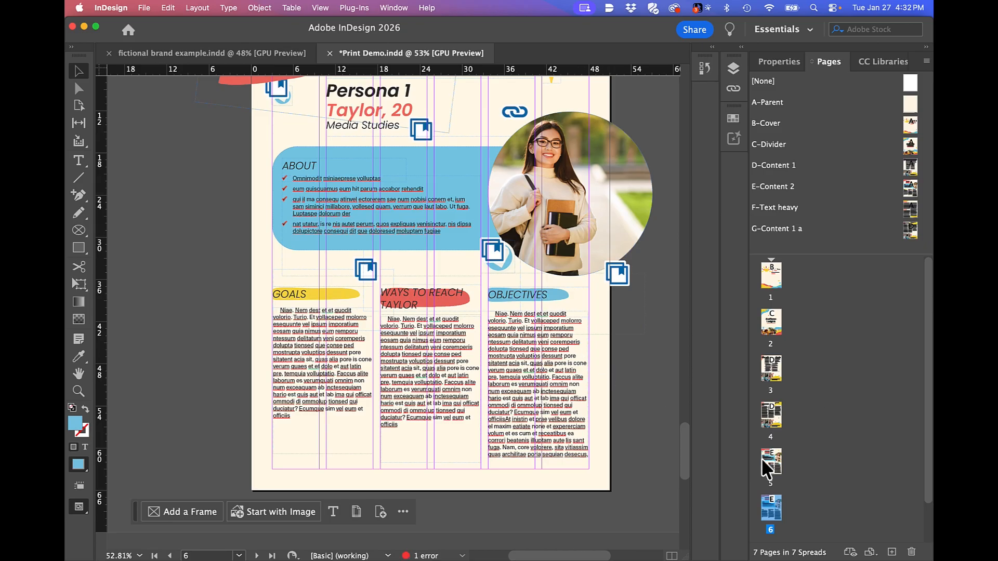
right_click(776, 512)
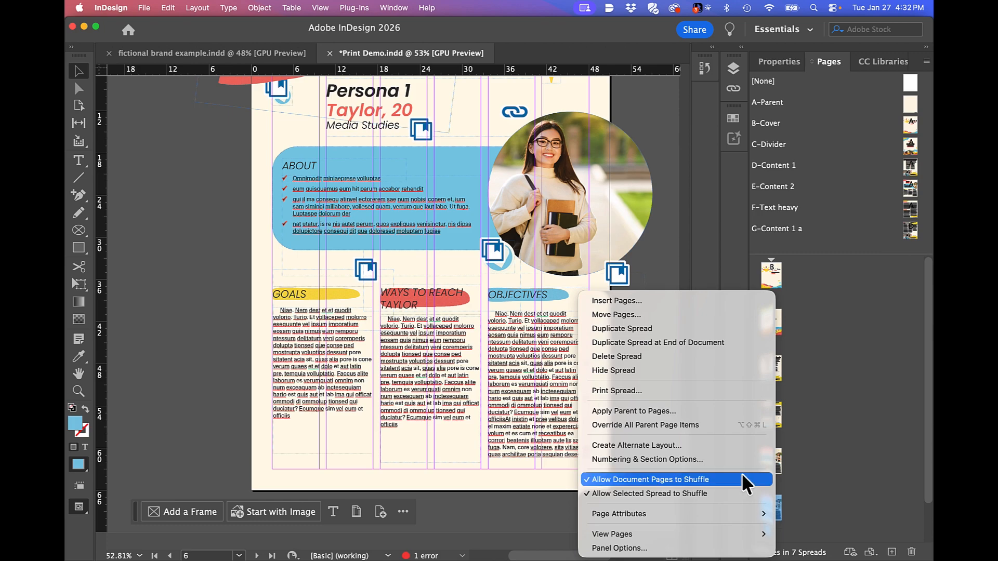
left_click(703, 423)
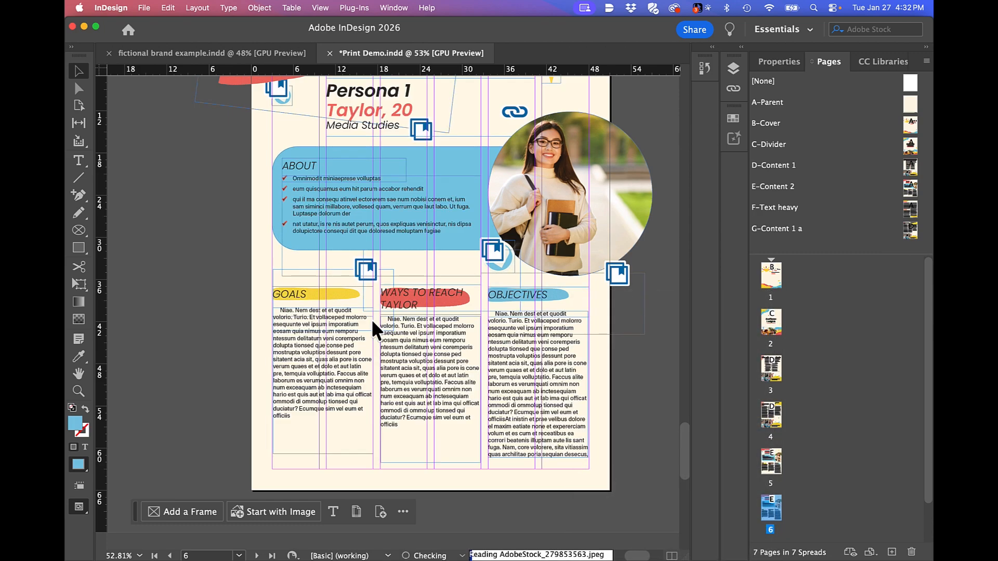
On document page 6, move the Persona 1 heading text frame about 8.5 picas left and 6.5 picas down.
scroll(371, 319, "up", 3)
scroll(371, 321, "up", 2)
left_click(406, 242)
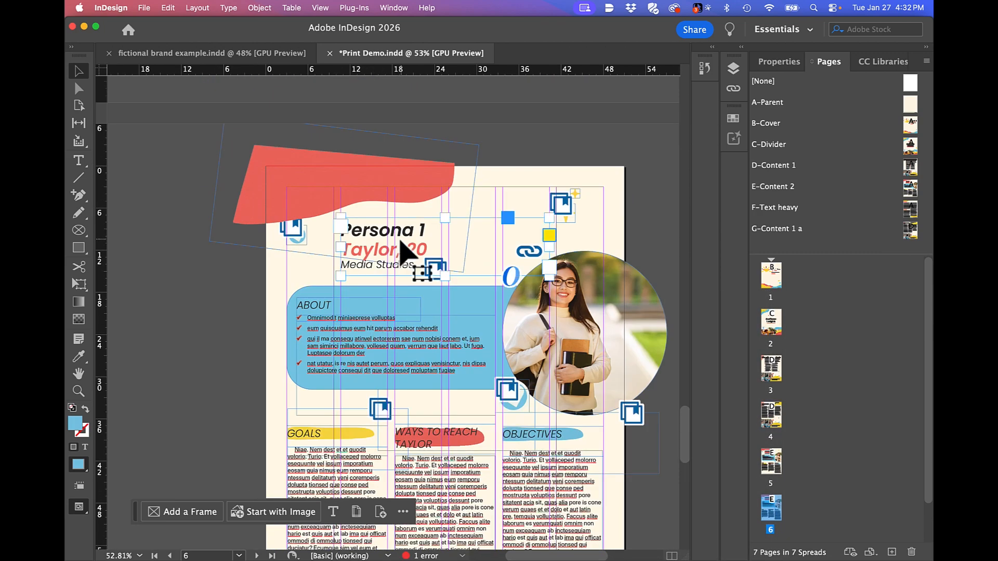
left_click_drag(405, 242, 345, 295)
left_click(334, 252)
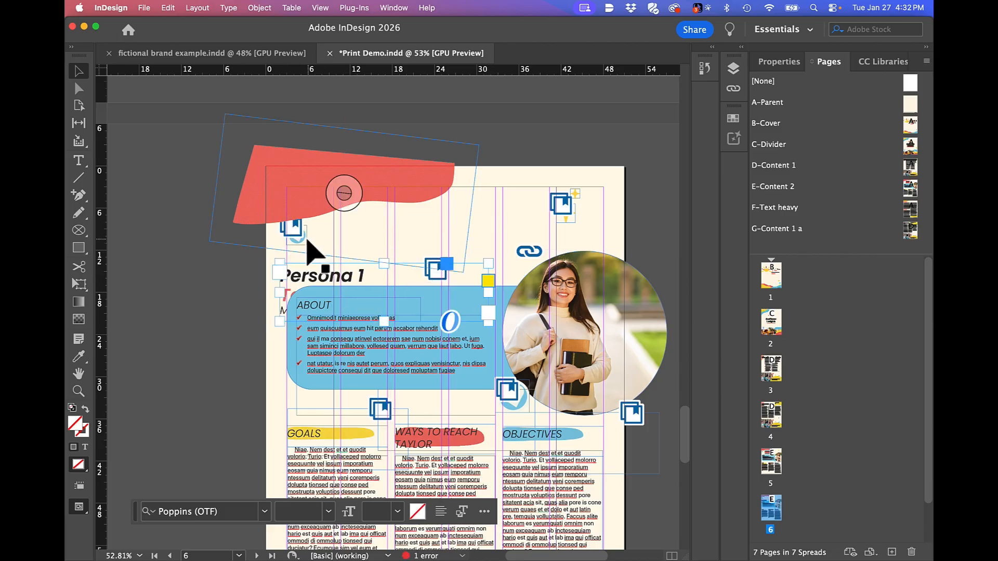
Delete the small light-blue icon below the red shape on page 6 and move the Persona 1 frame to about X 2p11, Y 6p1.
left_click(305, 240)
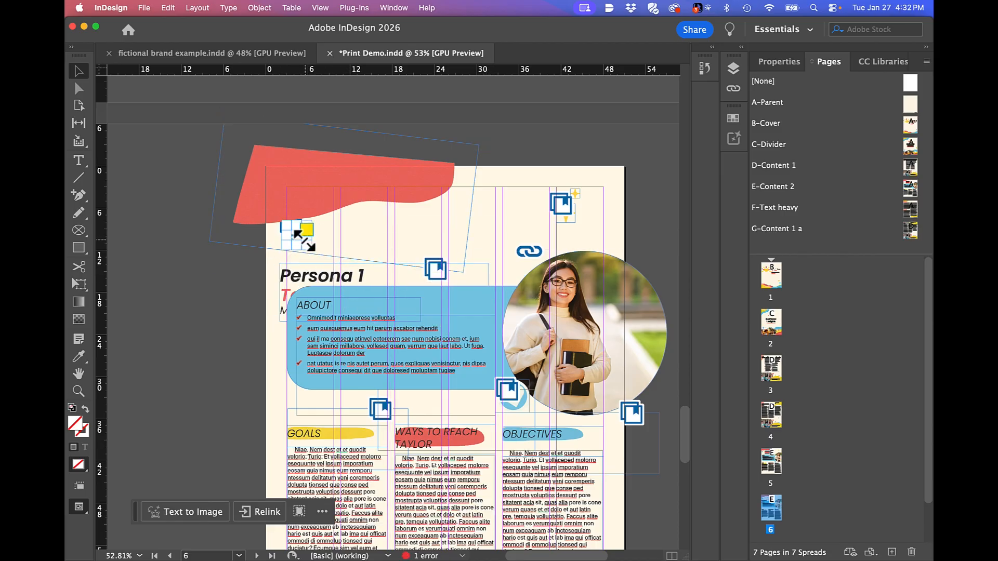
key("Delete")
left_click_drag(322, 285, 332, 227)
Remove the persona's name, age and Media Studies lines from the heading frame, then check the remaining heading's paragraph style.
double_click(376, 244)
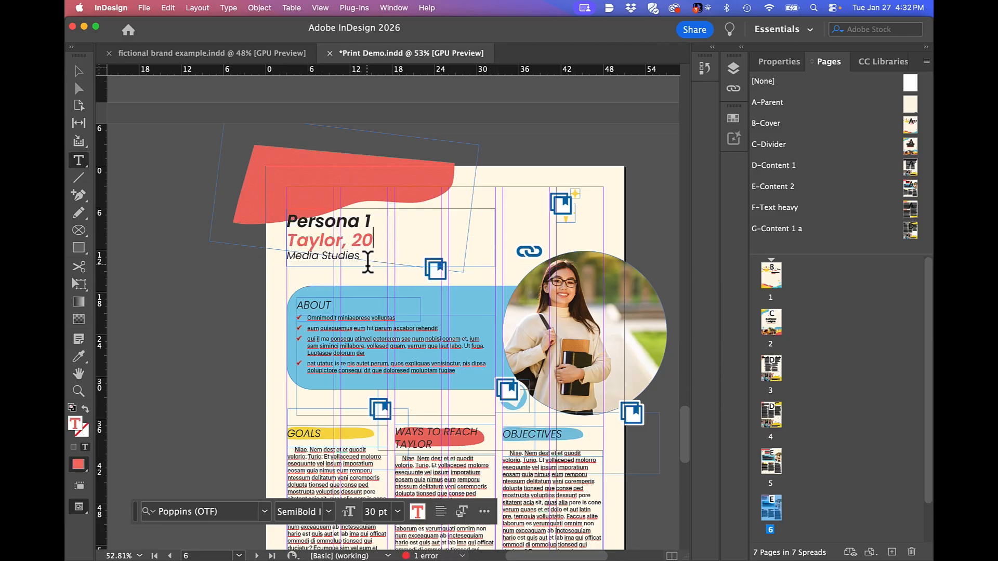
left_click_drag(367, 262, 277, 241)
key("BackSpace")
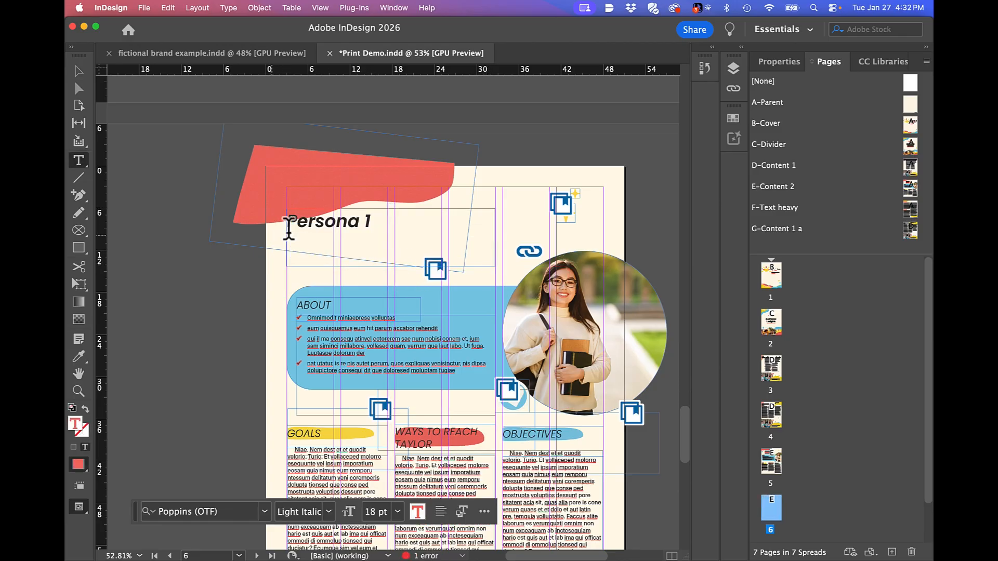
left_click_drag(383, 229, 289, 222)
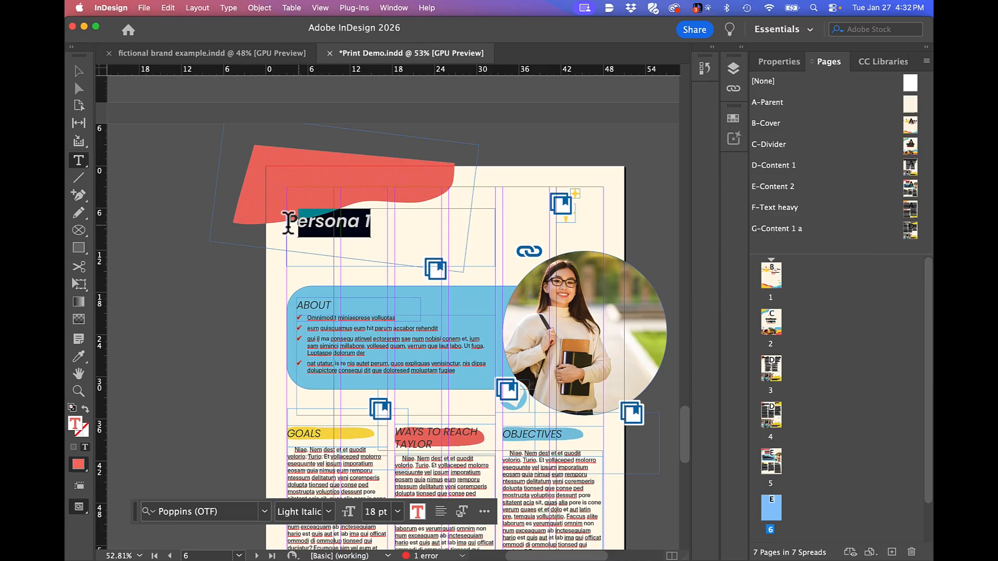
left_click(777, 65)
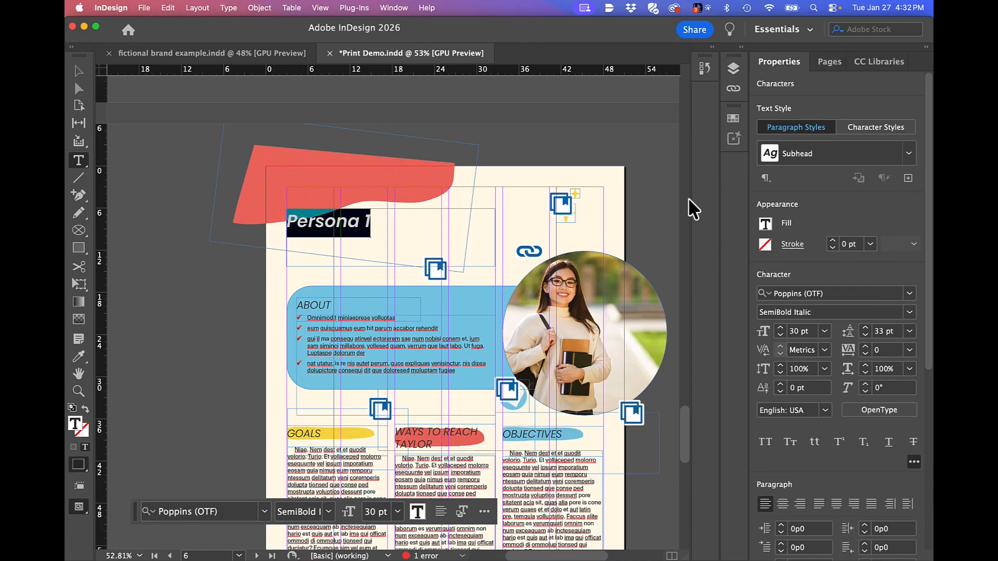
left_click(79, 70)
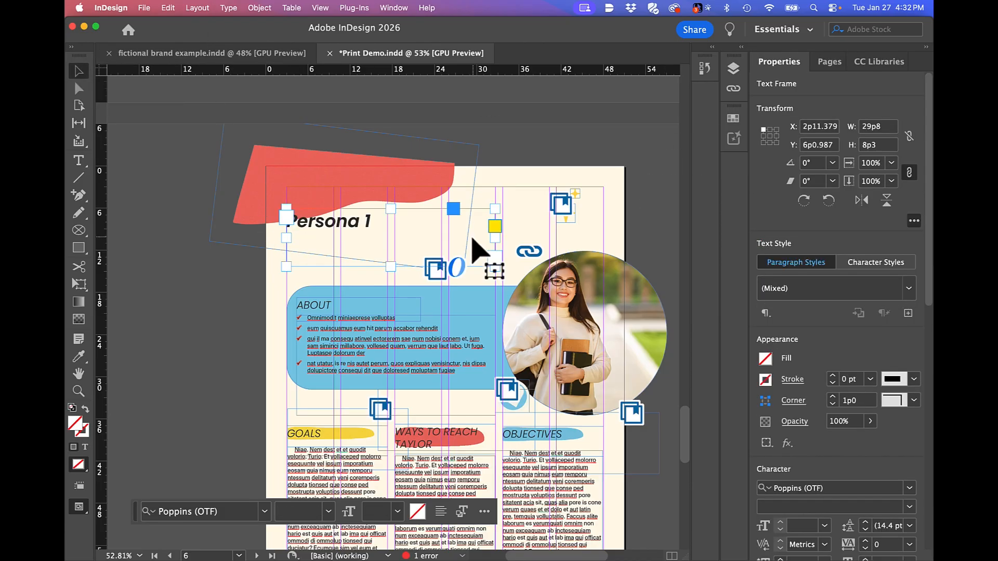
Move the circular portrait onto the pasteboard beside the page and the blue rounded rectangle up to about X 18p6, Y 2p10.
left_click_drag(646, 334, 225, 379)
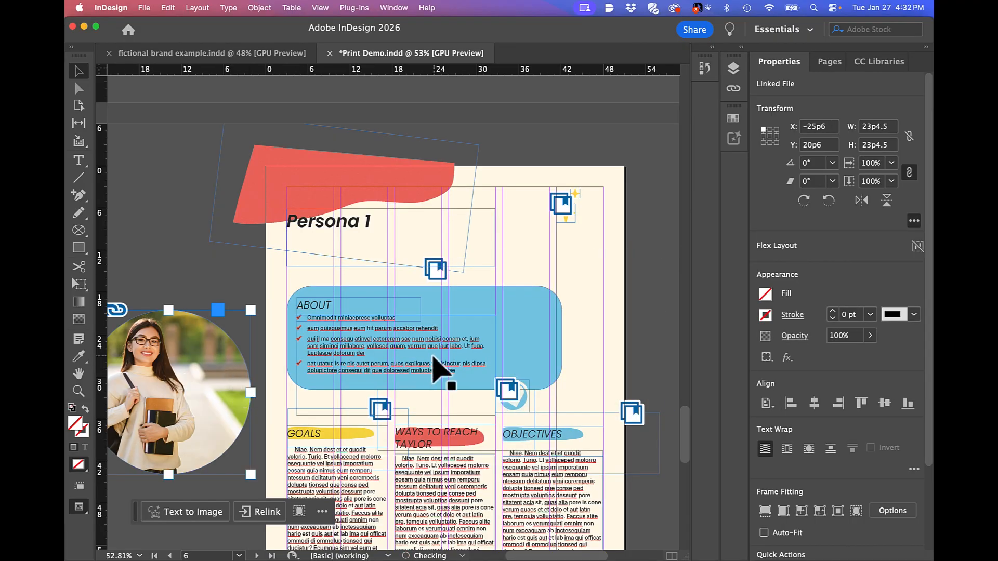
left_click(541, 359)
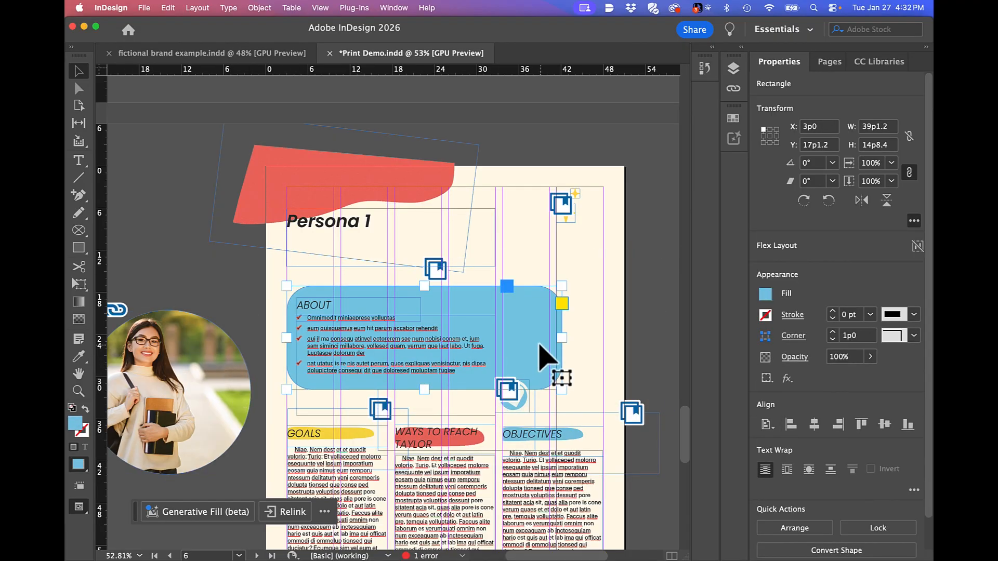
left_click_drag(541, 359, 649, 245)
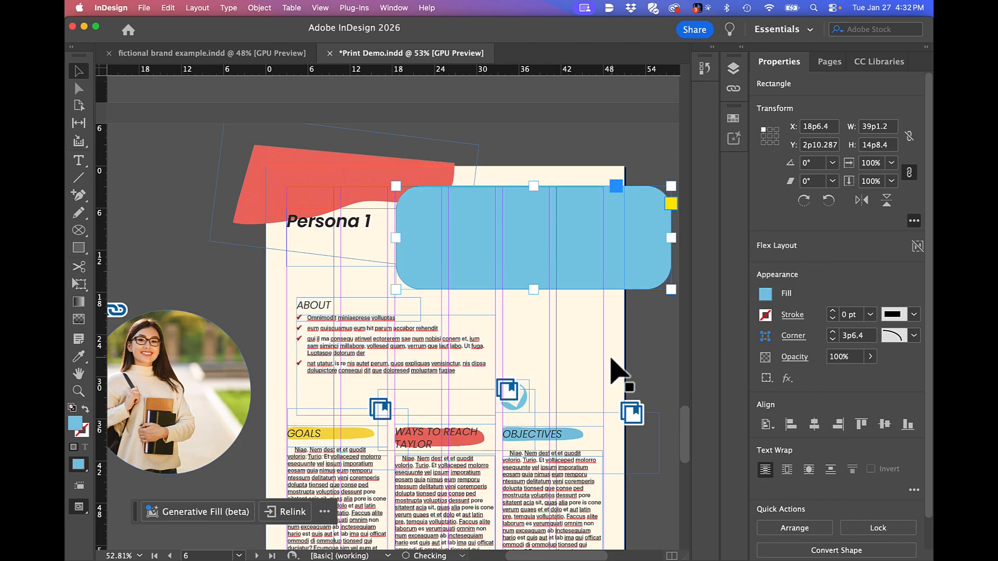
Replace the Persona 1 heading with "subhead goes here" and apply the Subhead paragraph style to it.
left_click(380, 232)
double_click(379, 231)
left_click(285, 232)
left_click(347, 218)
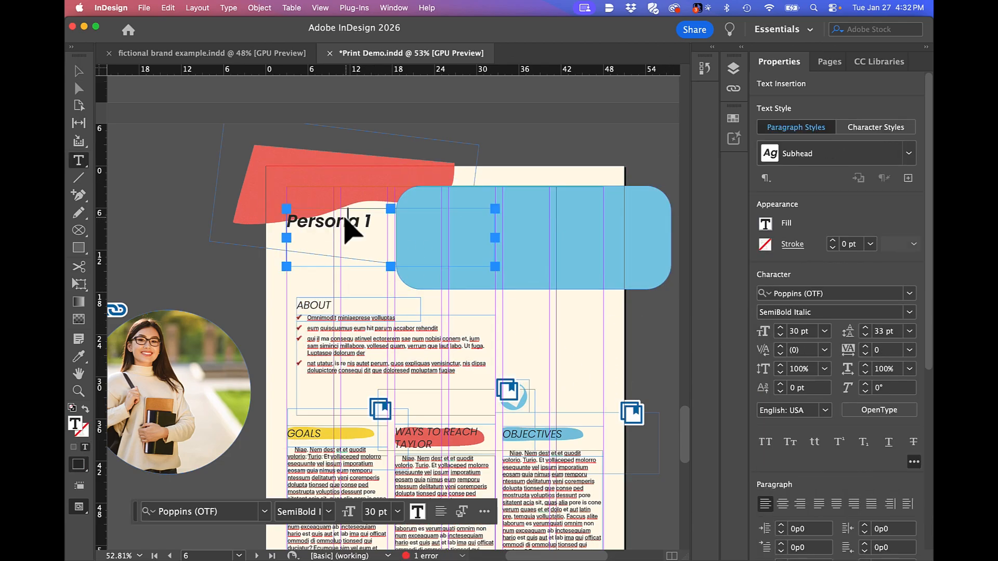
key("super+a")
type("su")
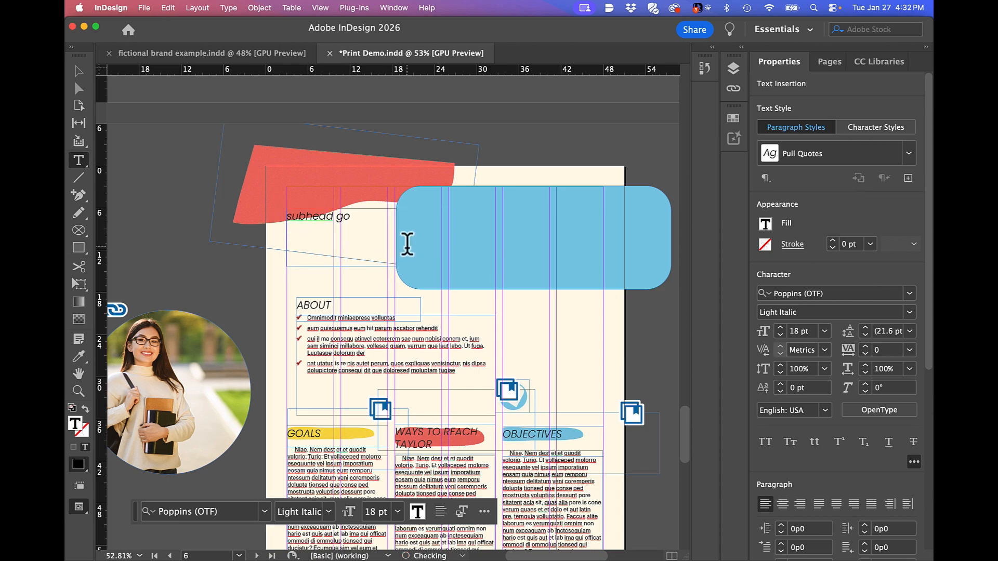
type("bhead goes here")
key("super+a")
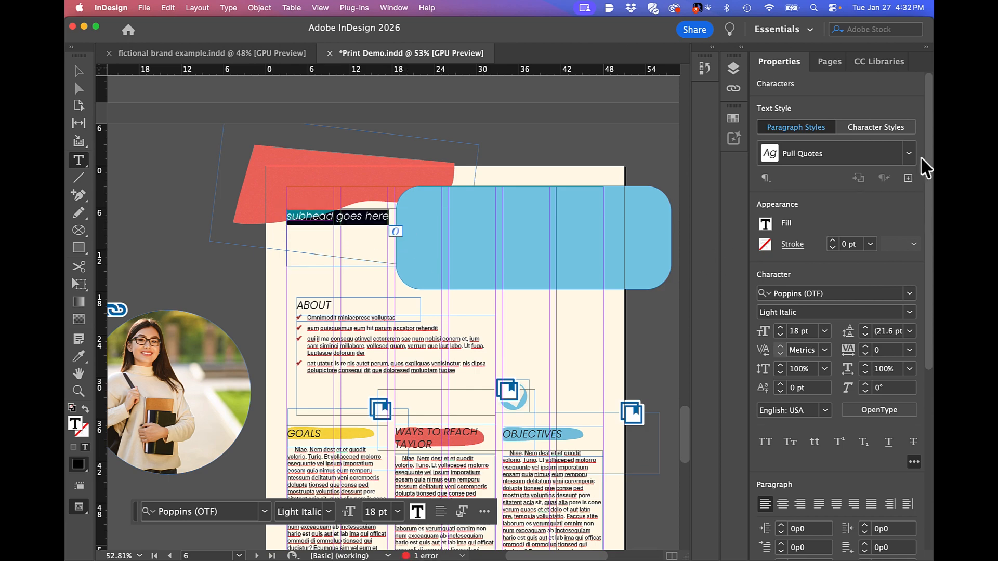
left_click(869, 156)
left_click(797, 255)
left_click(78, 70)
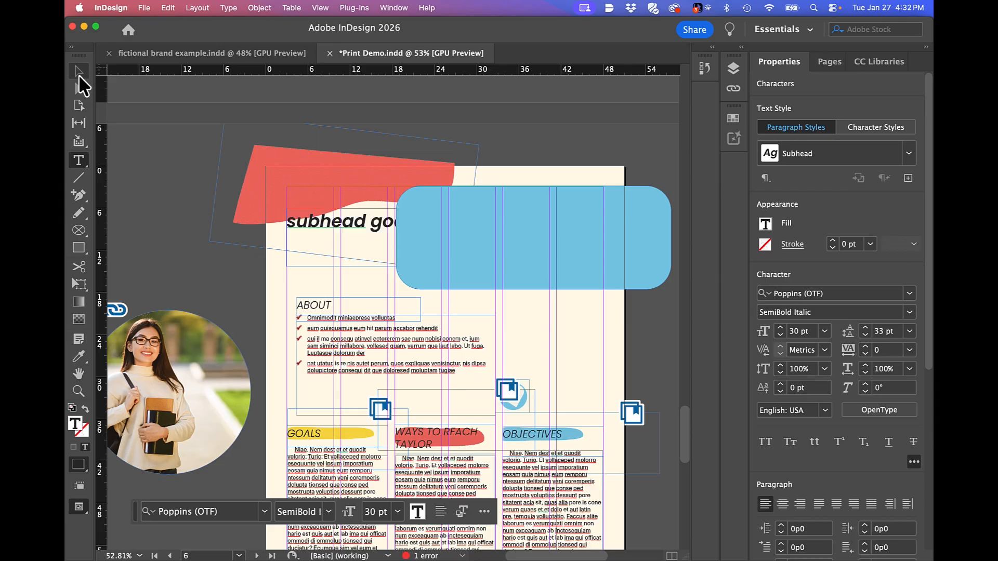
Move the blue rectangle clear of the subhead to about X 26p0, Y -6p8, and the About text frames off the page to X 62p0, Y 11p9.
left_click(577, 265)
left_click_drag(578, 283, 616, 173)
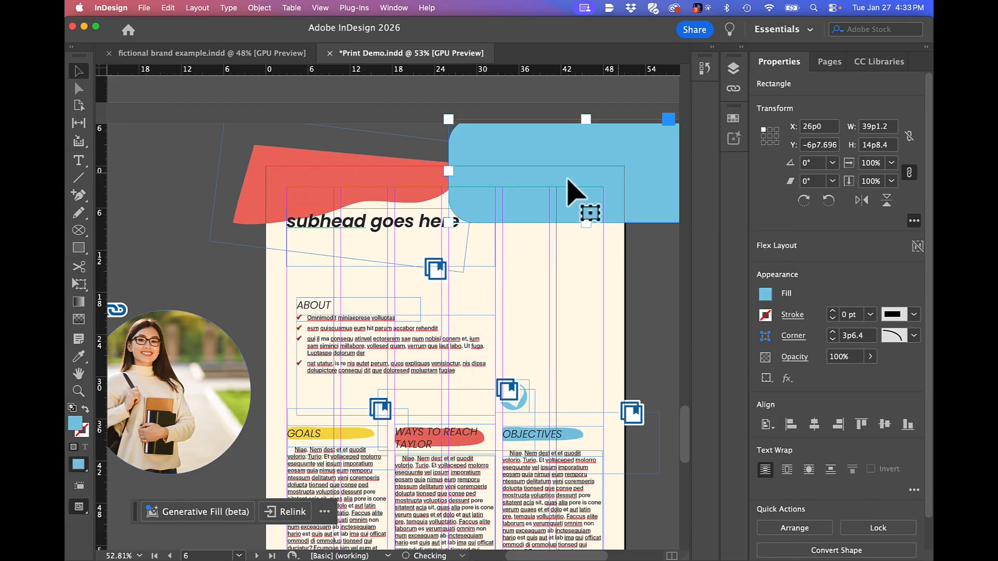
left_click(344, 320)
left_click_drag(385, 385, 641, 317)
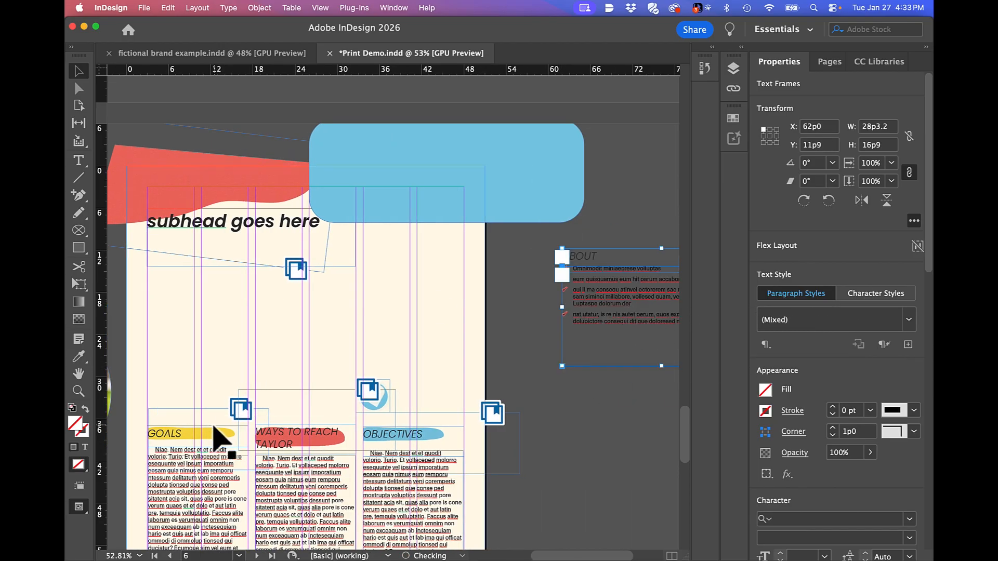
Reposition the Goals body frame under the subhead, widen it to the page margins, and fill it with placeholder text in two columns.
left_click(220, 487)
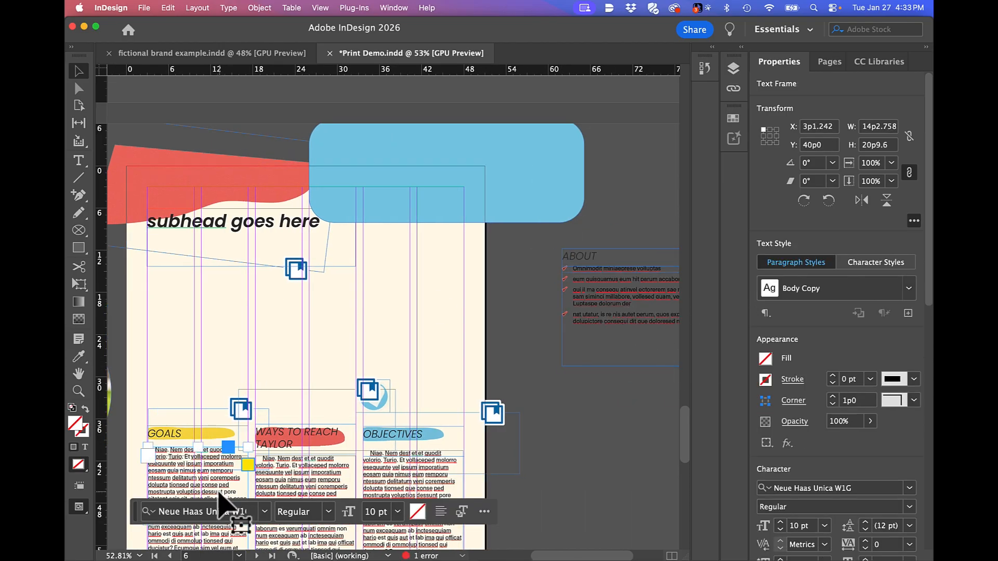
left_click_drag(220, 502, 456, 310)
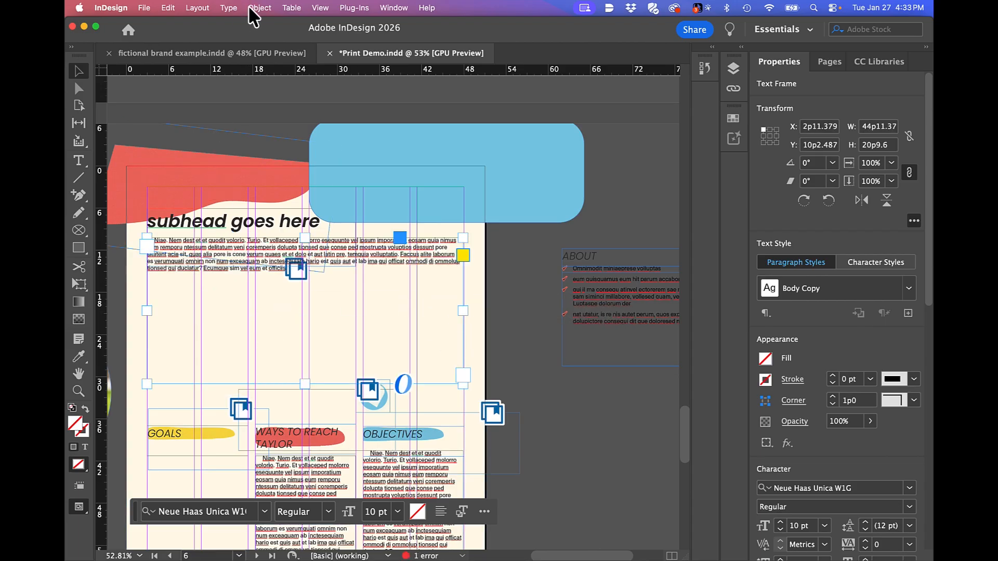
left_click(229, 8)
left_click(279, 456)
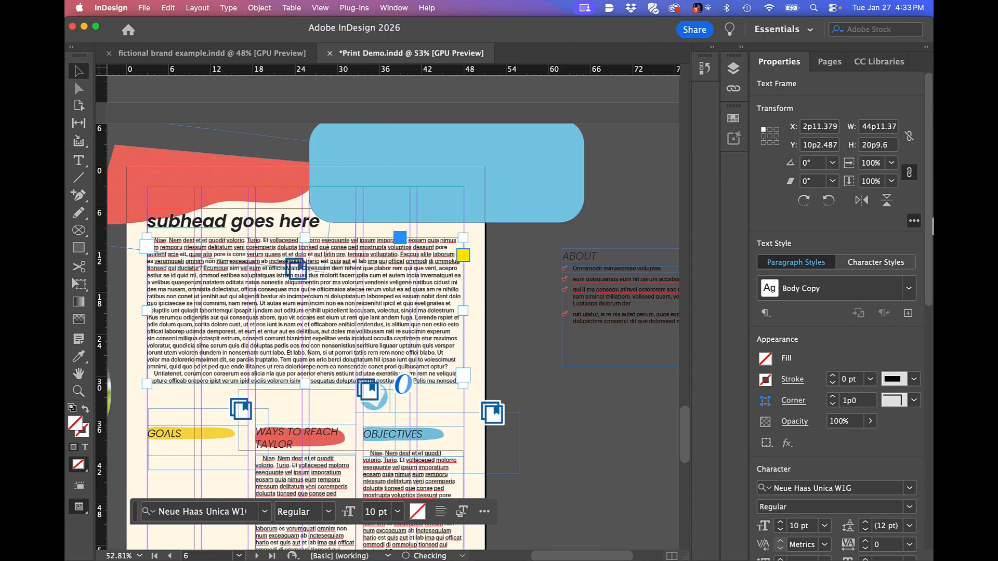
scroll(921, 157, "down", 15)
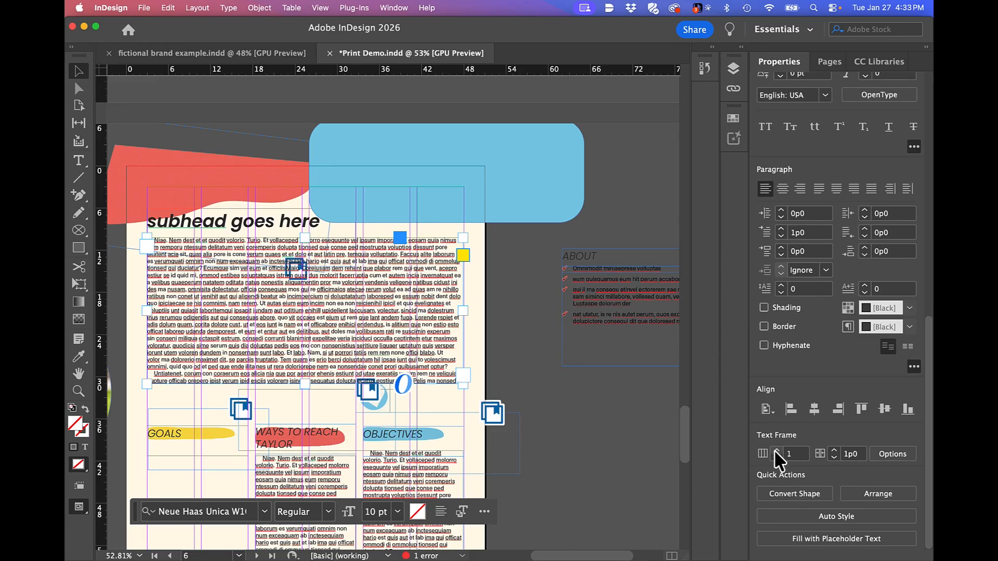
left_click(777, 450)
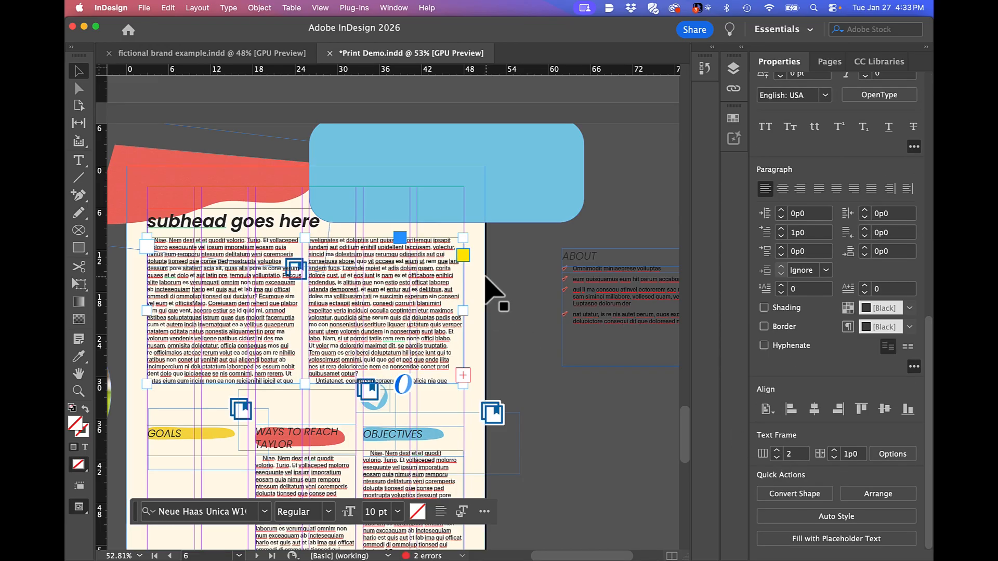
scroll(513, 330, "down", 8)
scroll(510, 316, "up", 1)
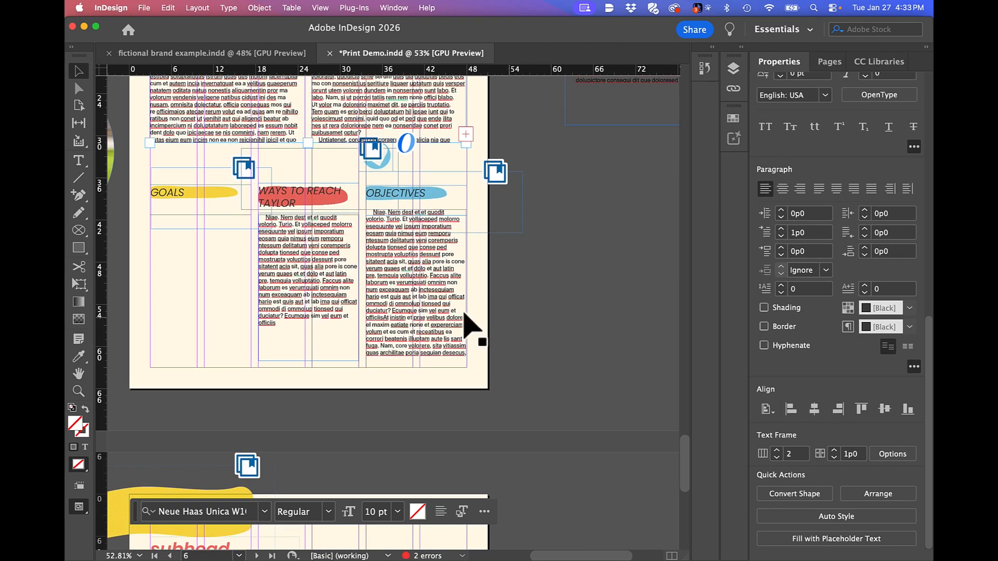
left_click_drag(144, 184, 422, 349)
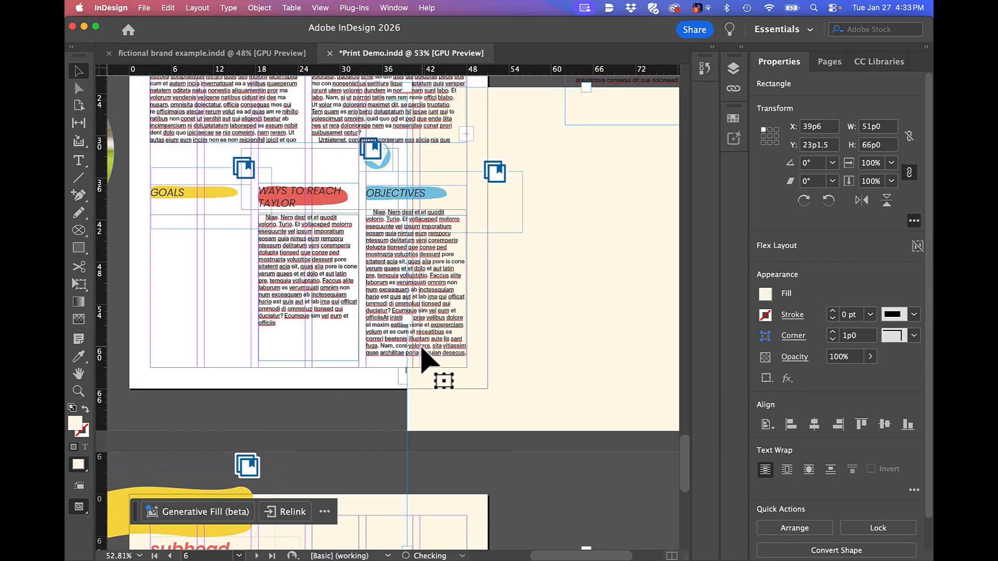
key("super+z")
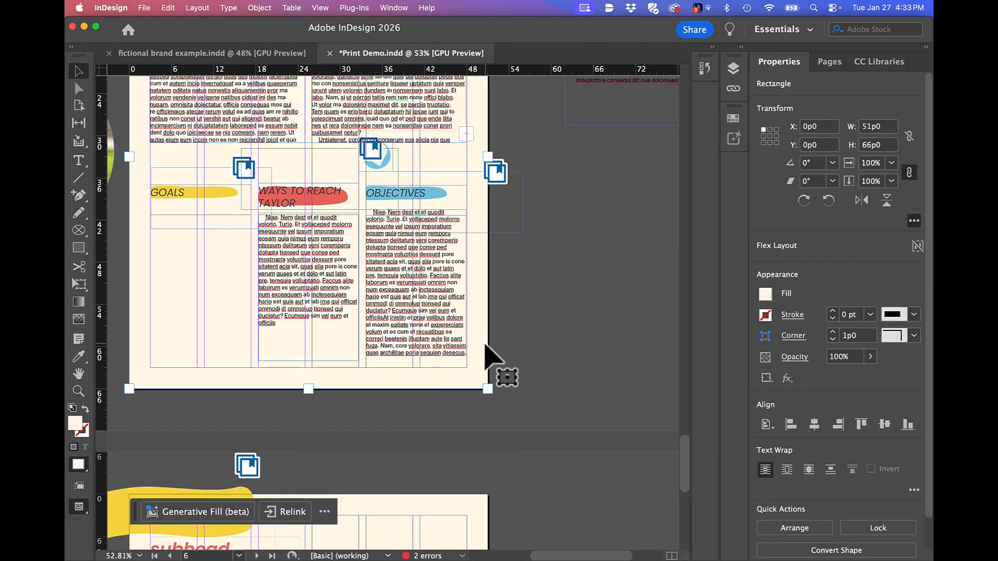
Lock the full-page cream background rectangle on page 6.
scroll(392, 301, "up", 5)
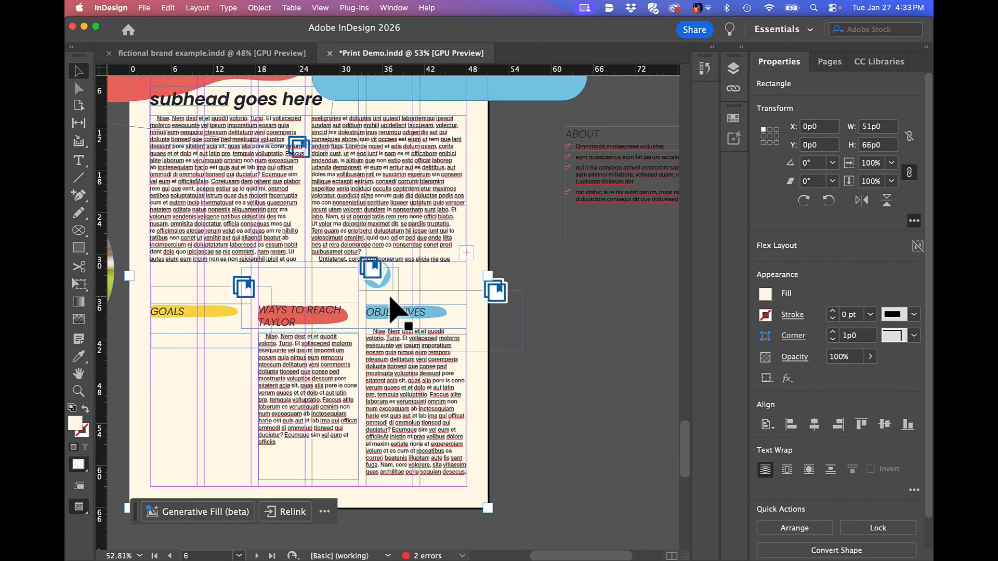
left_click(260, 7)
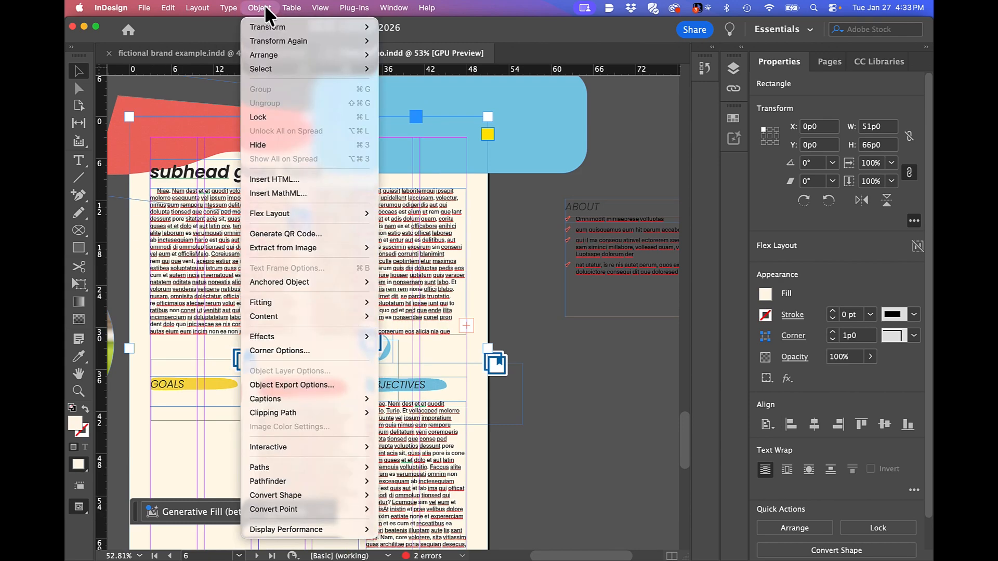
left_click(285, 116)
left_click(308, 310)
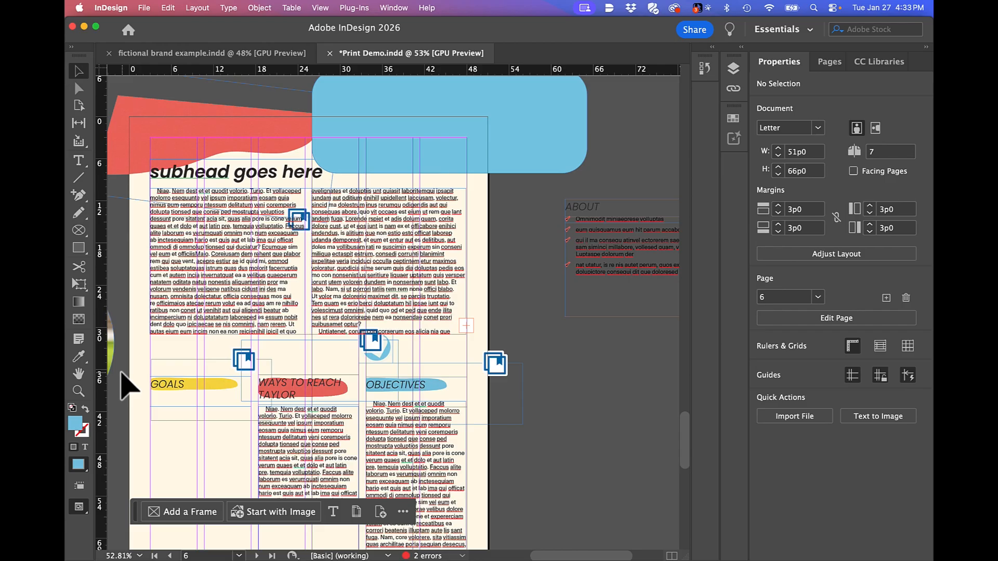
Move the three persona sections with their headings, brush shapes and body text off the page to about X 48p7, Y 35p0.
left_click_drag(124, 384, 486, 508)
left_click_drag(416, 464, 639, 457)
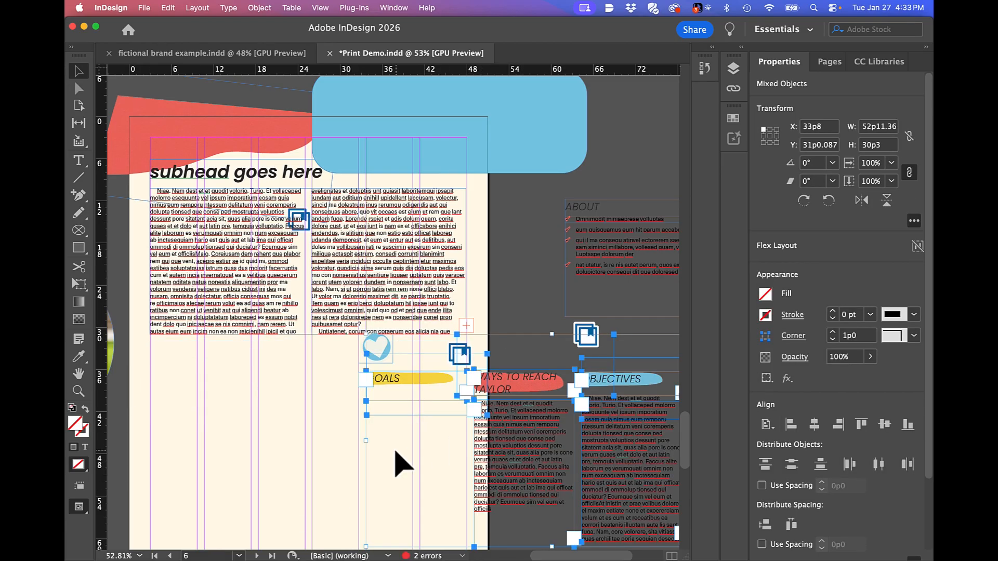
scroll(401, 461, "down", 4)
left_click_drag(529, 352, 633, 378)
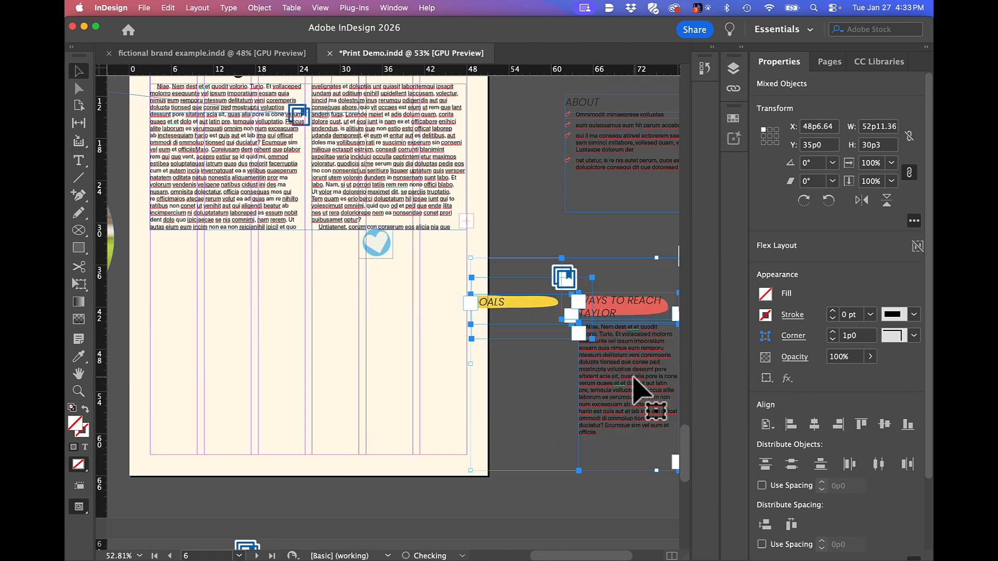
left_click(535, 196)
Extend the lower edge of the two-column body frame far enough to hold all its placeholder text.
scroll(509, 196, "up", 5)
left_click(419, 326)
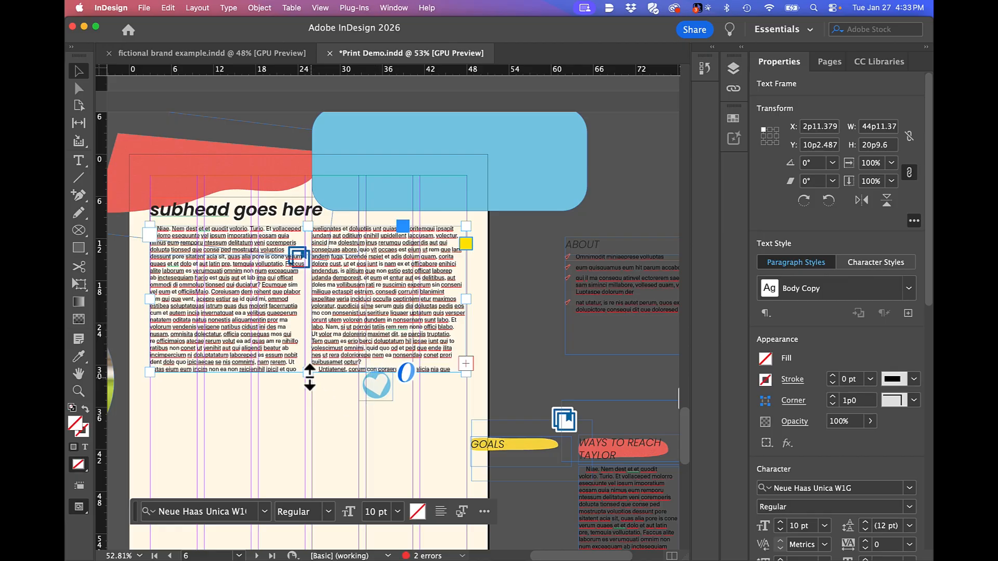
left_click_drag(310, 373, 309, 400)
Place the blue rounded rectangle below the body text at about X 2p11, Y 37p9 and resize it to span the first four page columns.
left_click(564, 154)
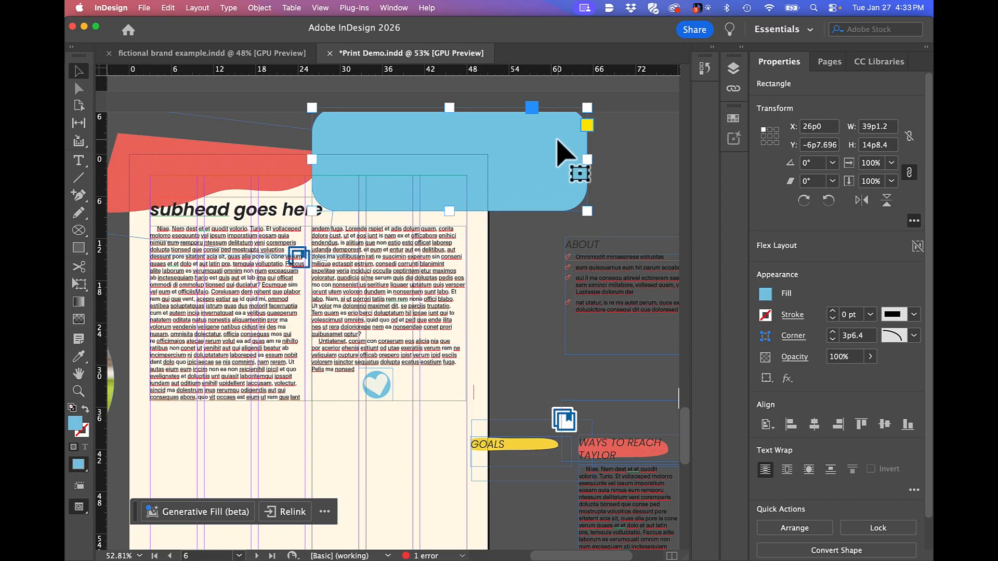
left_click_drag(557, 140, 397, 453)
scroll(397, 452, "down", 9)
left_click_drag(428, 284, 469, 356)
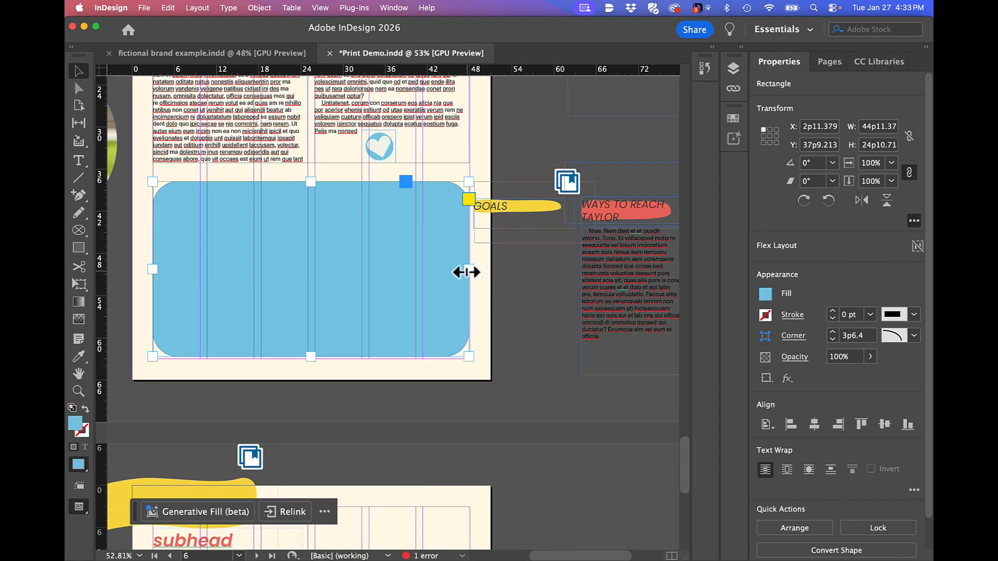
left_click_drag(466, 272, 363, 257)
left_click_drag(257, 357, 259, 322)
Move the GOALS heading and its yellow brush shape onto the blue rectangle at about X 4p0, Y 37p3, and bring them to the front.
left_click(509, 202)
left_click(509, 192, "shift")
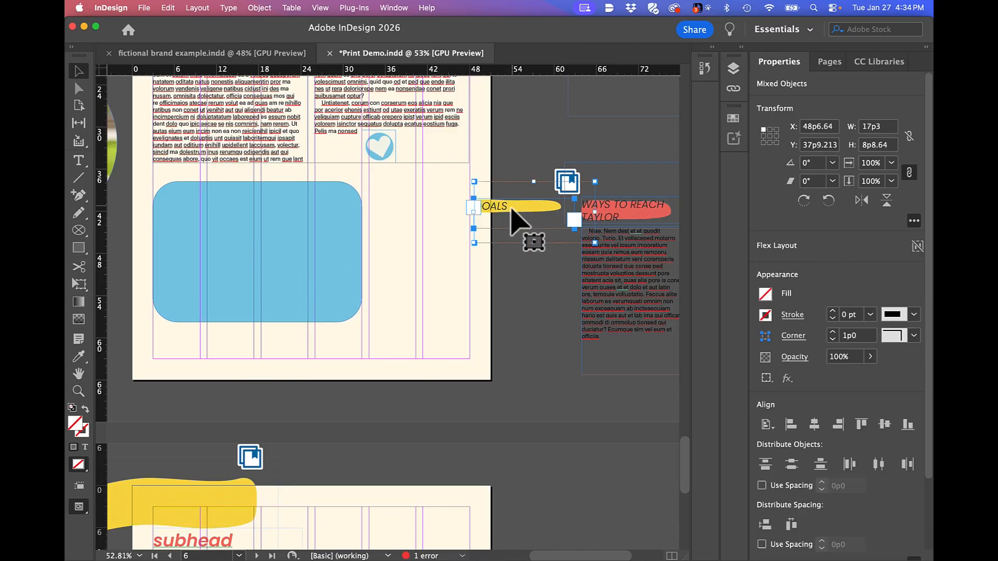
left_click_drag(512, 208, 198, 203)
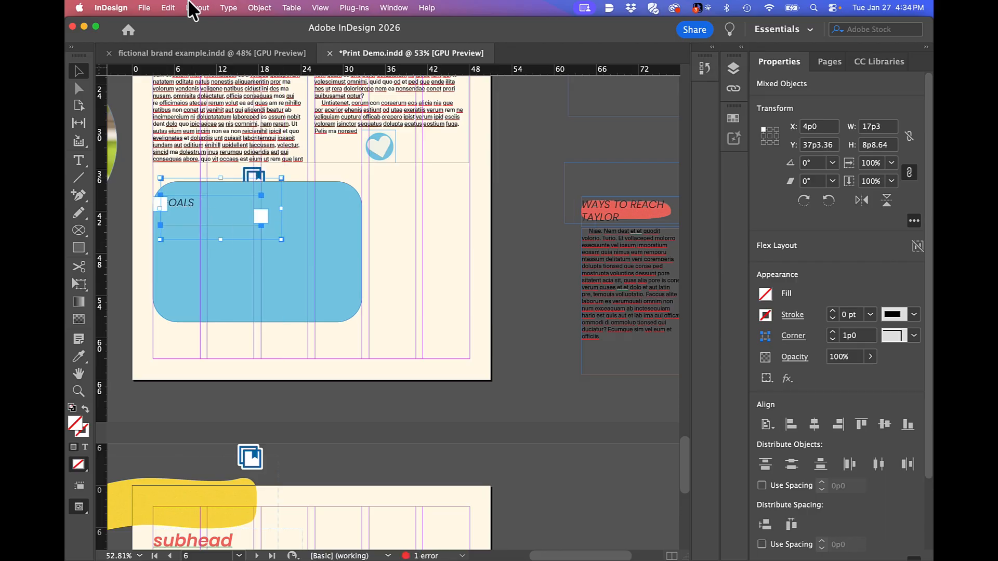
left_click(261, 6)
mouse_move(292, 54)
left_click(431, 55)
left_click(134, 222)
Change the GOALS heading on the blue rectangle to "KEY TAKEAWAYS".
double_click(200, 208)
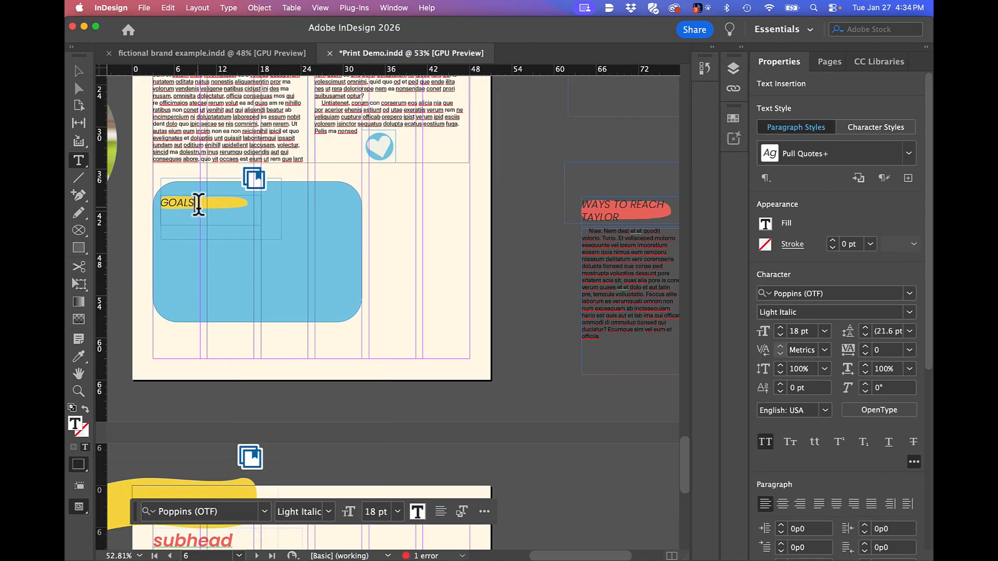
double_click(196, 205)
type("KEY TAKEAWAYS")
key("Escape")
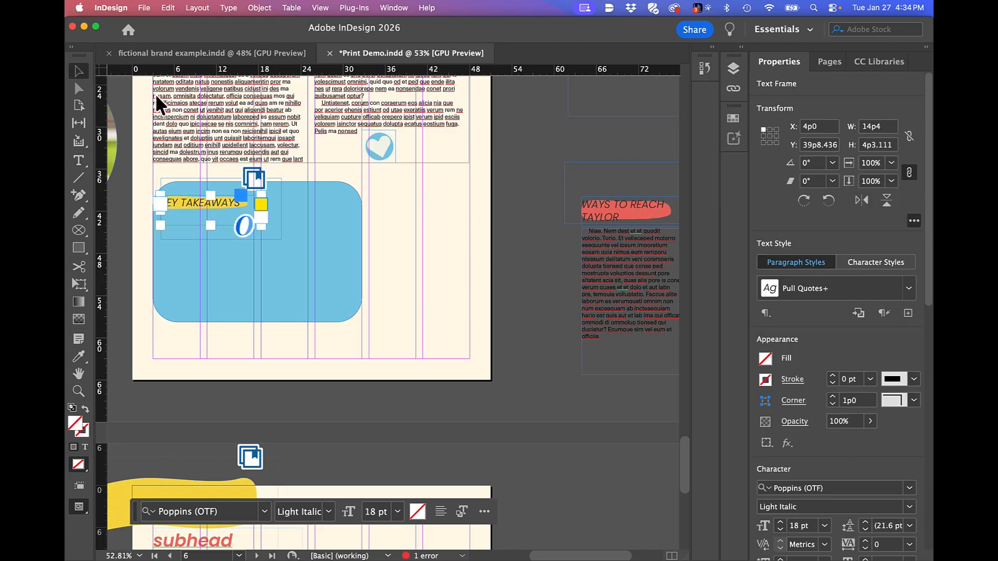
Move the checkmark bullet list from the pasteboard onto the blue rectangle beneath KEY TAKEAWAYS and fit its frame inside the rectangle.
scroll(566, 283, "up", 5)
left_click(624, 202)
left_click_drag(622, 199, 216, 398)
left_click_drag(360, 422, 350, 419)
left_click(431, 445)
Place the circular student photo beside the blue rectangle at about X 31p5, Y 30p10, overlapping the page's outer edge.
scroll(431, 444, "down", 3, "alt")
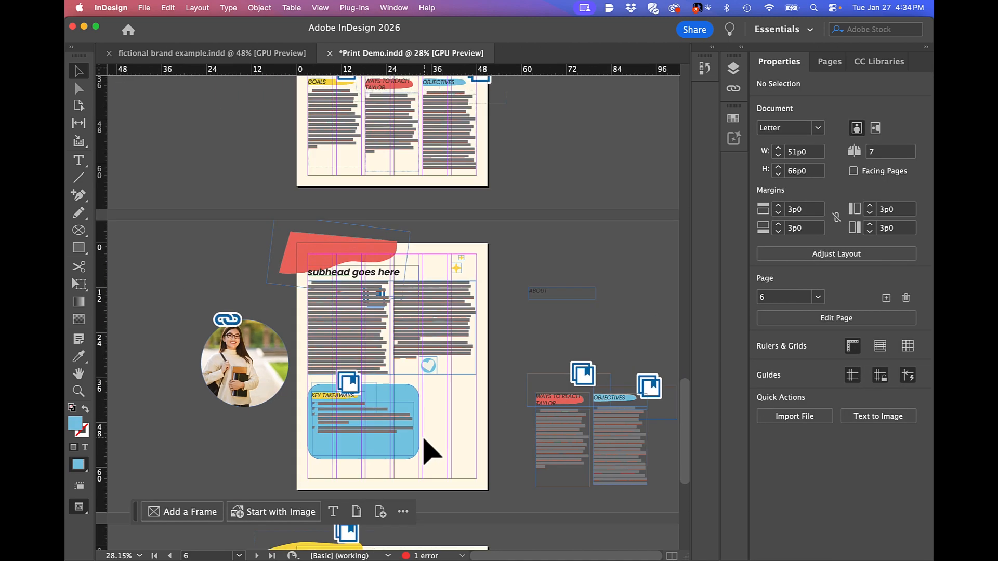
scroll(430, 456, "down", 1)
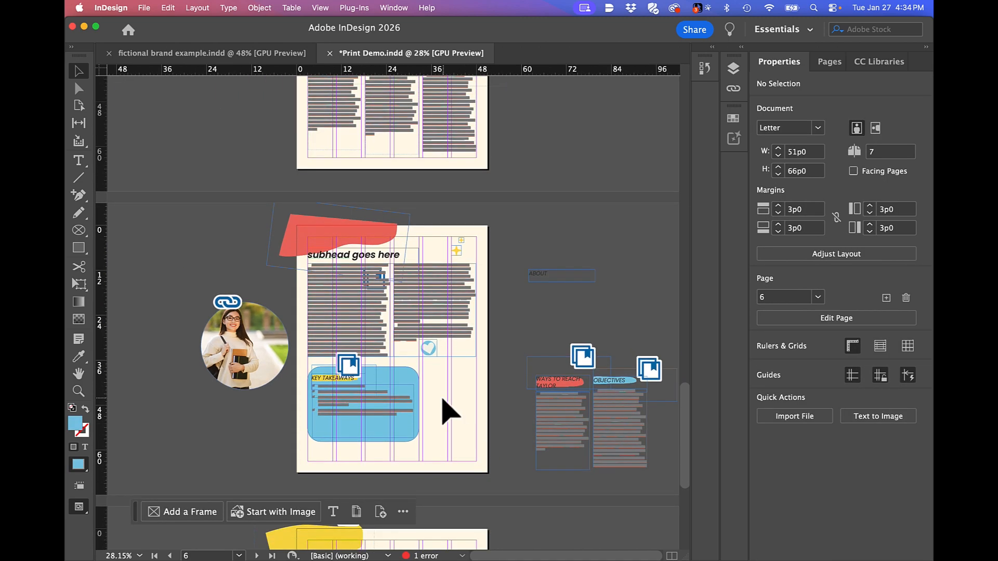
scroll(442, 400, "up", 3, "alt")
scroll(445, 406, "down", 2)
left_click_drag(111, 211, 536, 268)
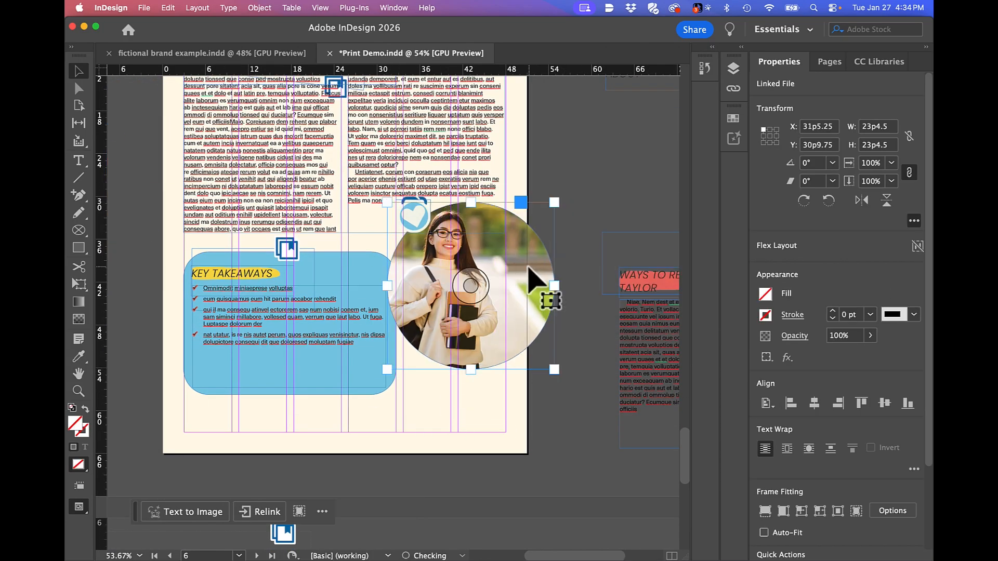
Extend the lower edge of the blue KEY TAKEAWAYS rectangle to a height of about 23p10.
left_click(290, 395)
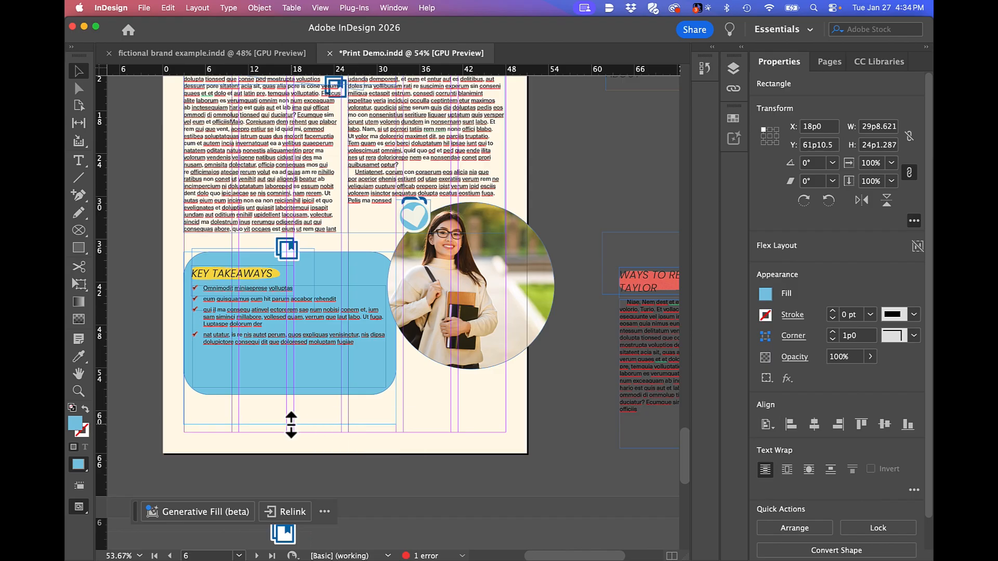
left_click_drag(291, 425, 290, 423)
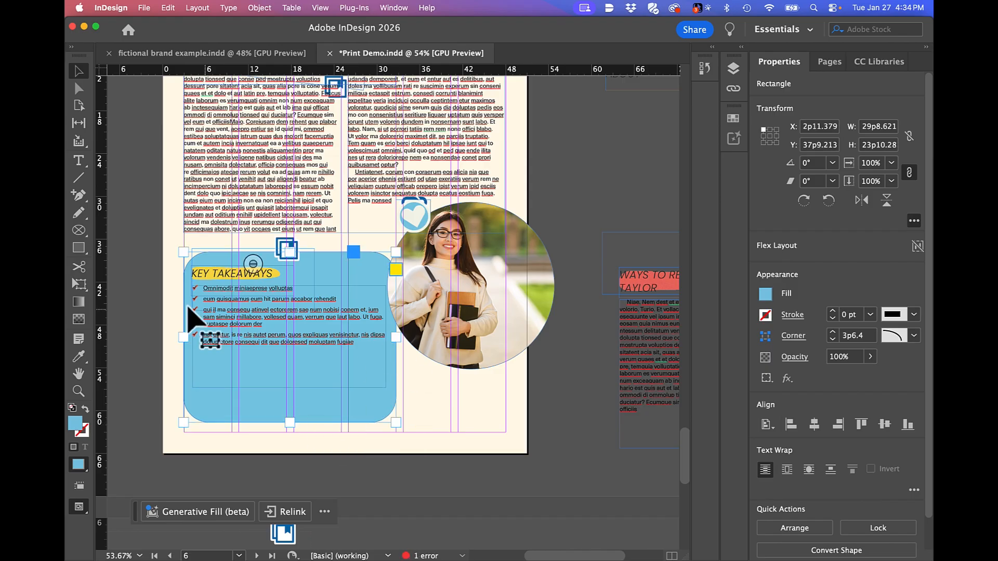
mouse_move(185, 337)
left_mouse_down()
mouse_move(237, 341)
mouse_move(184, 341)
left_mouse_up()
left_click(522, 413)
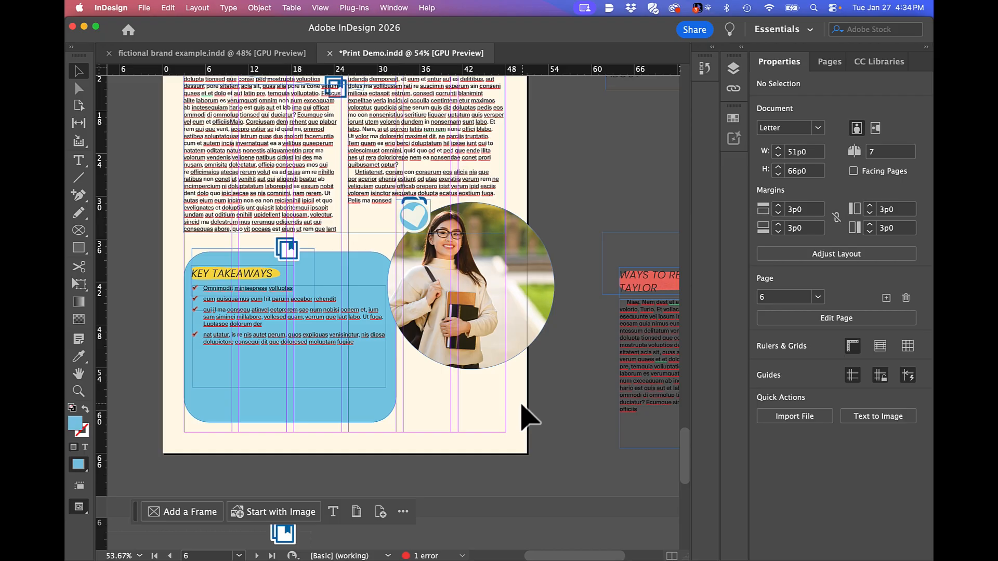
Preview page 6 without guides and frame edges, and compare its layout with pages 5 and 7.
key("w")
scroll(590, 211, "up", 4)
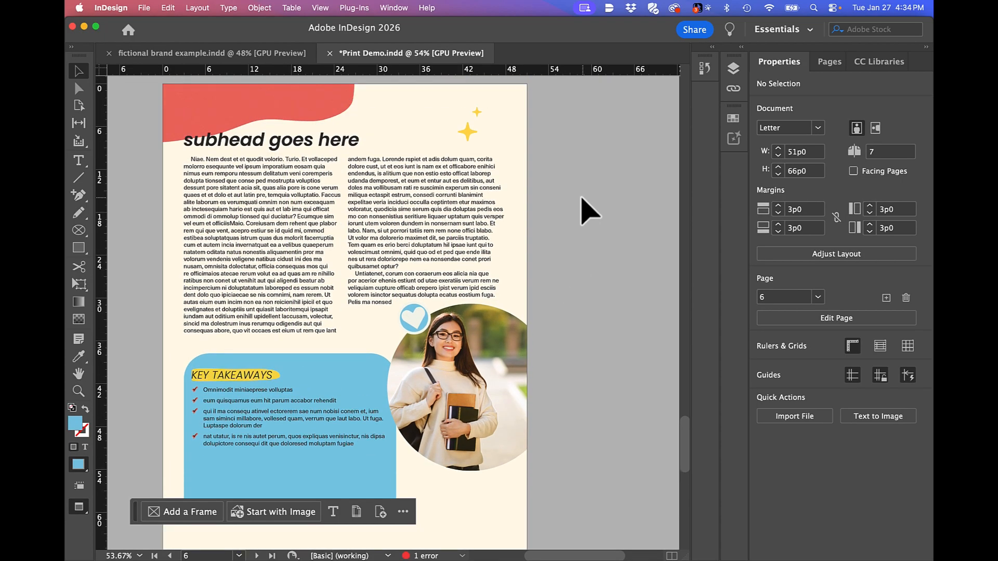
left_click(837, 63)
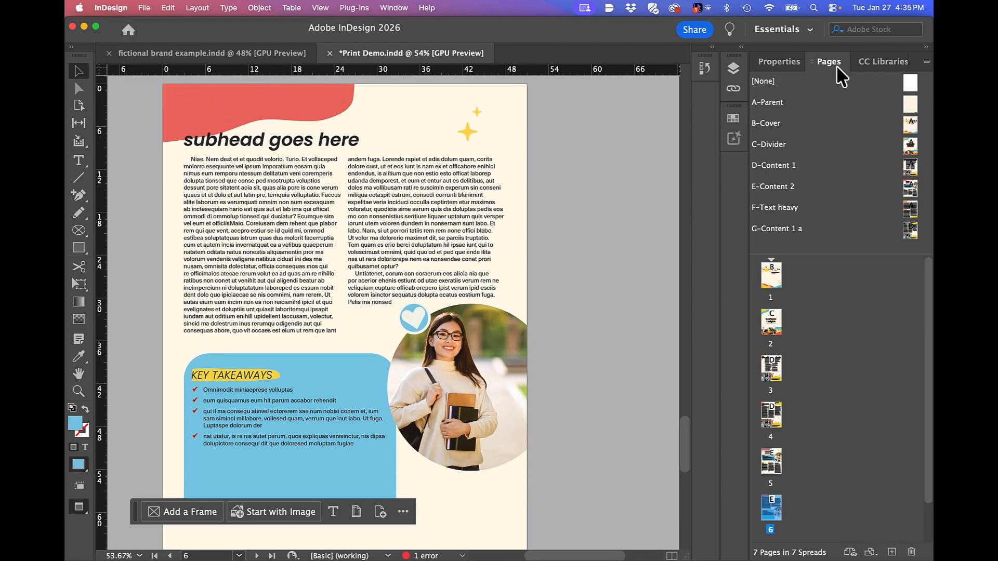
double_click(773, 463)
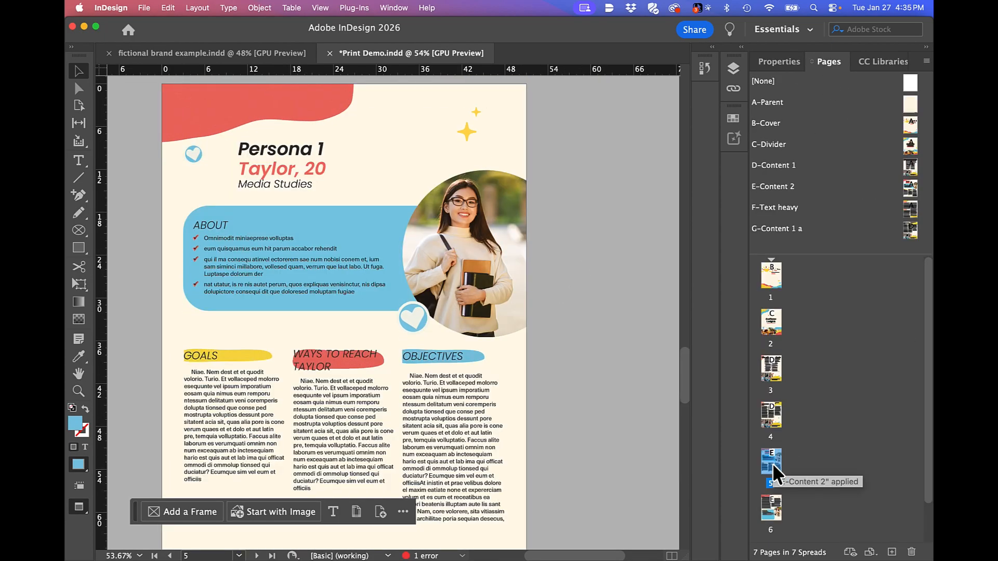
double_click(772, 507)
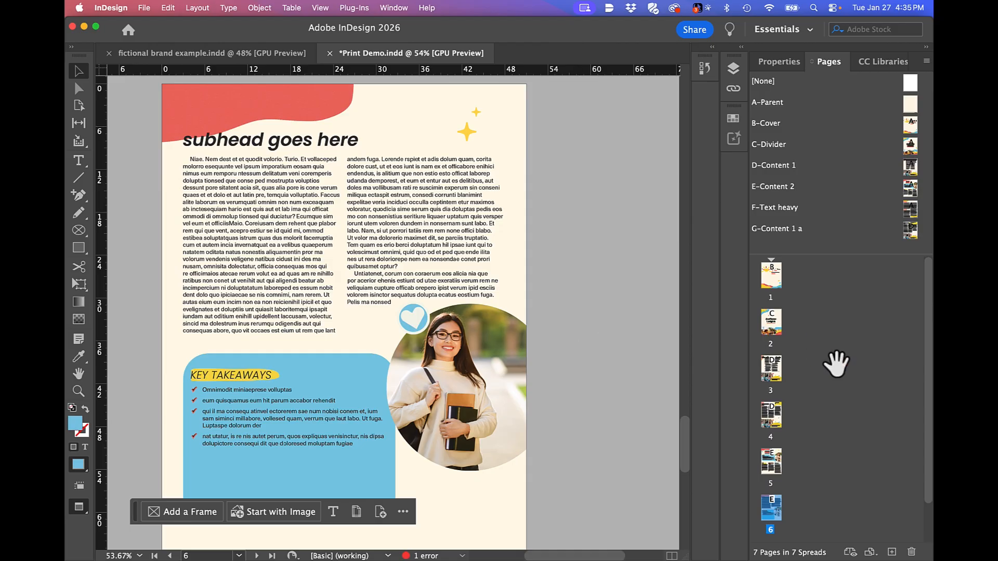
scroll(836, 364, "down", 2)
double_click(772, 509)
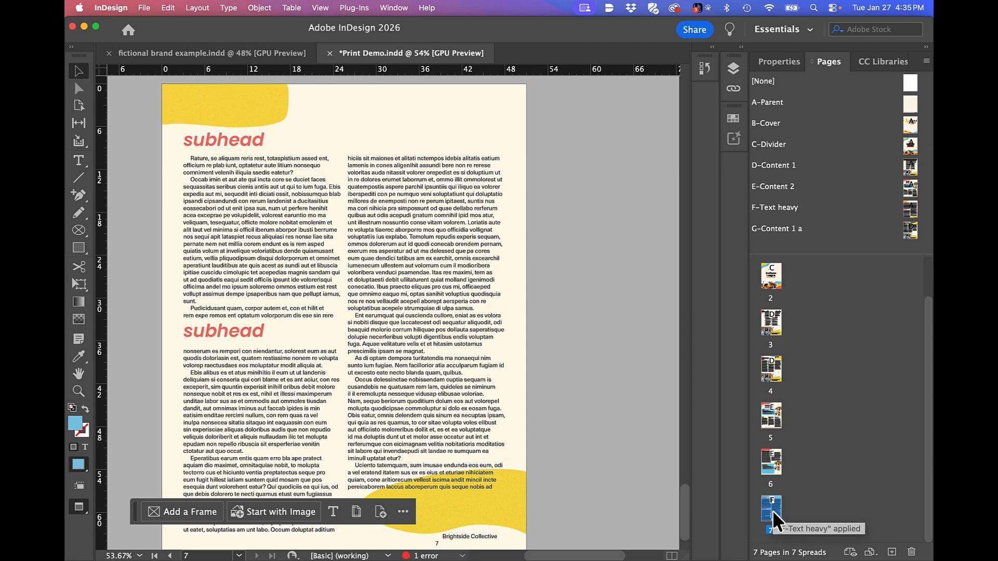
double_click(772, 464)
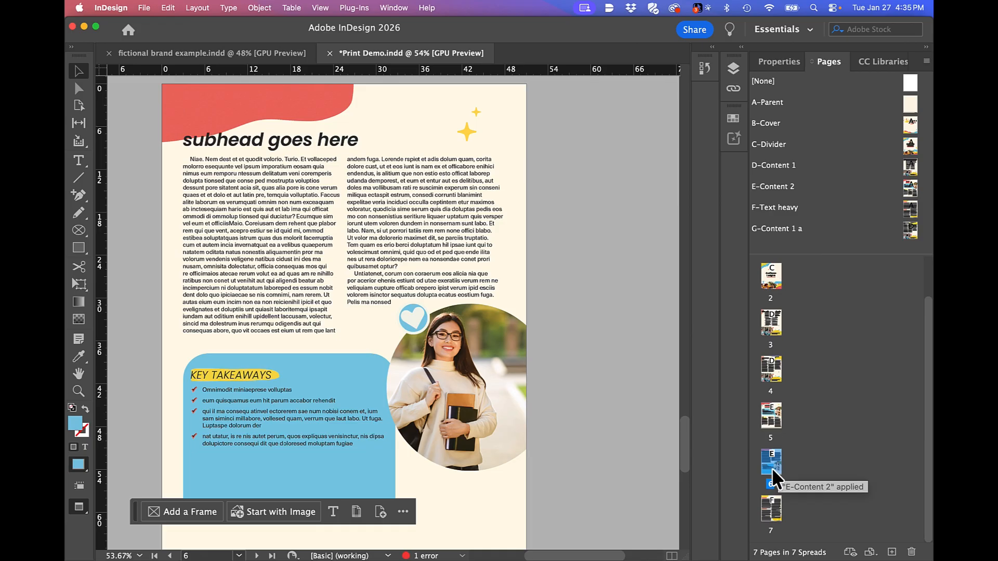
right_click(772, 468)
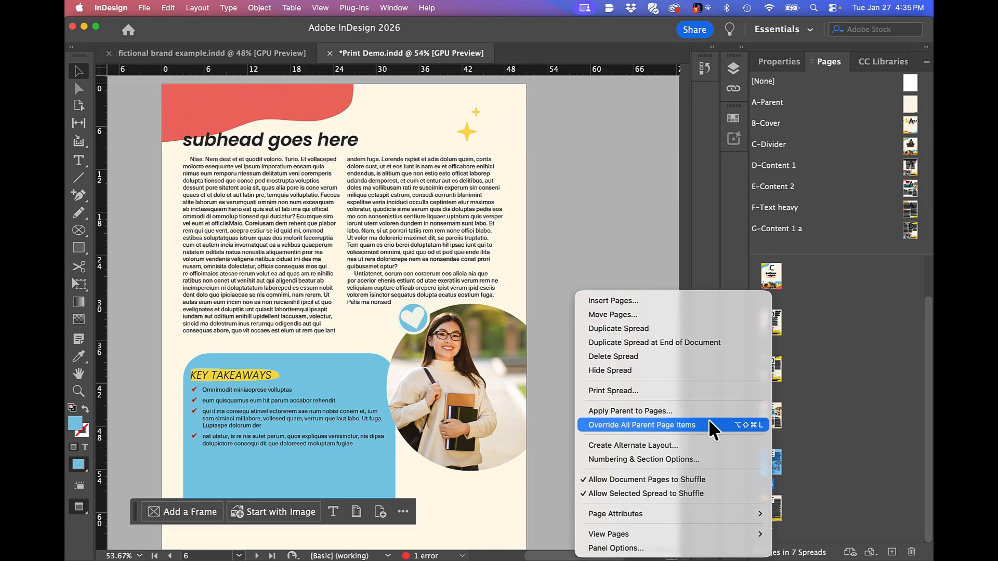
left_click(877, 347)
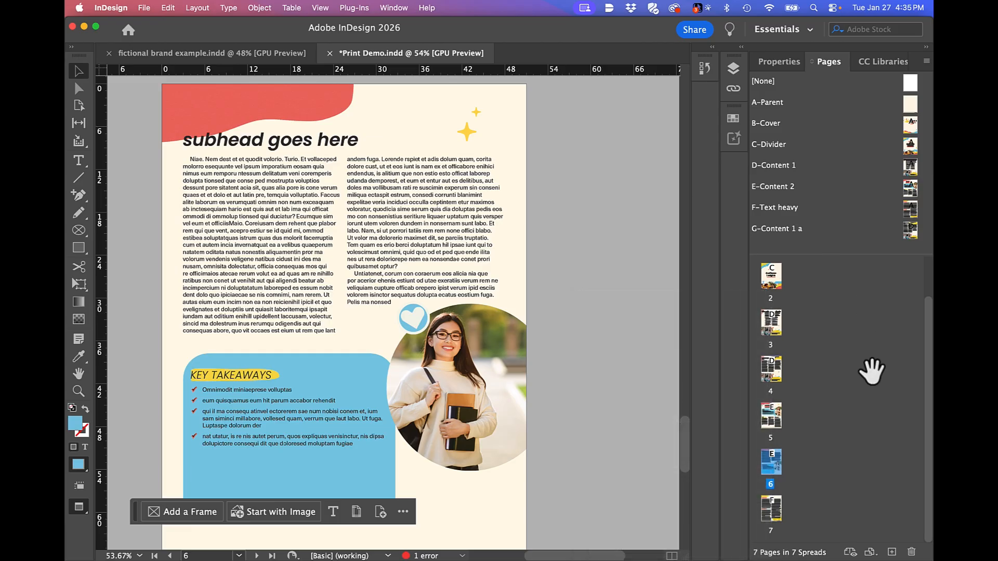